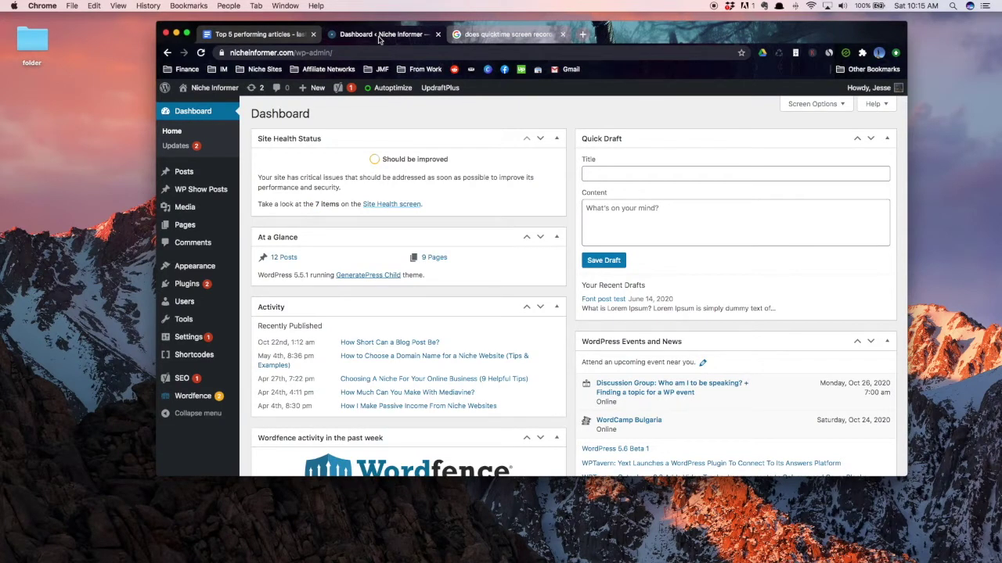
Step: Create a new post from Posts > Add New, leaving its title and body empty
{"action": "mouse_move", "coordinate": [183, 173]}
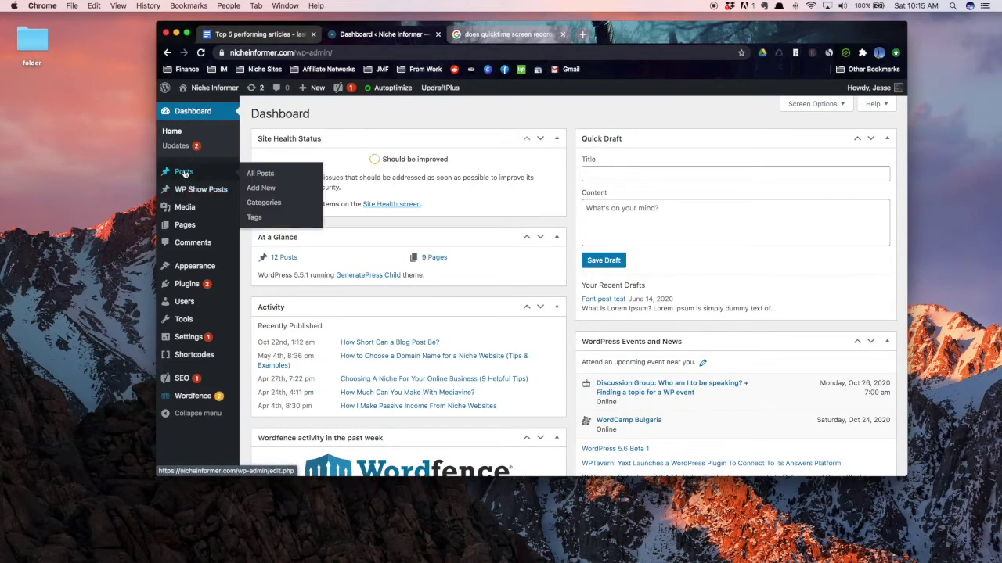
{"action": "left_click", "coordinate": [270, 188]}
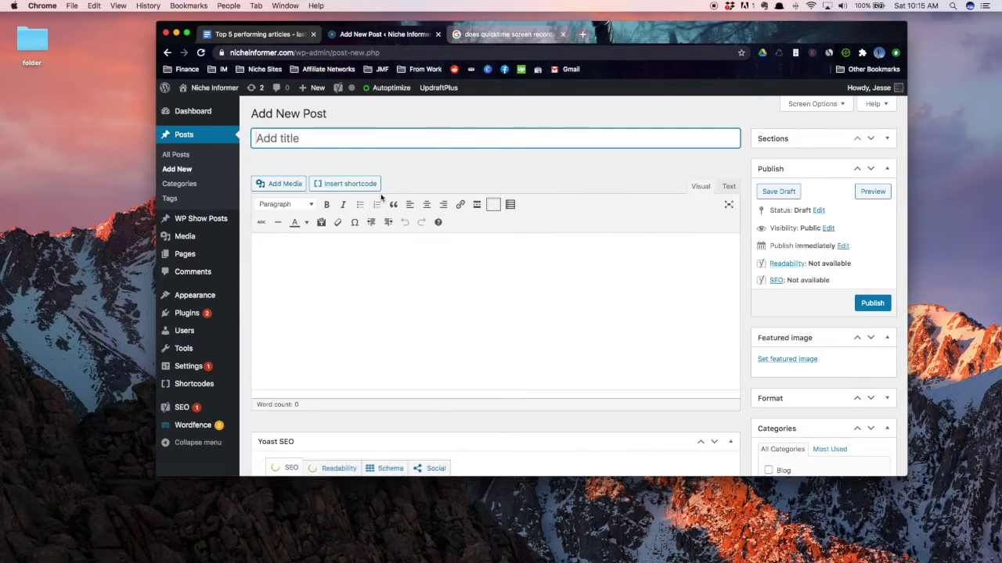
{"action": "right_click", "coordinate": [366, 141]}
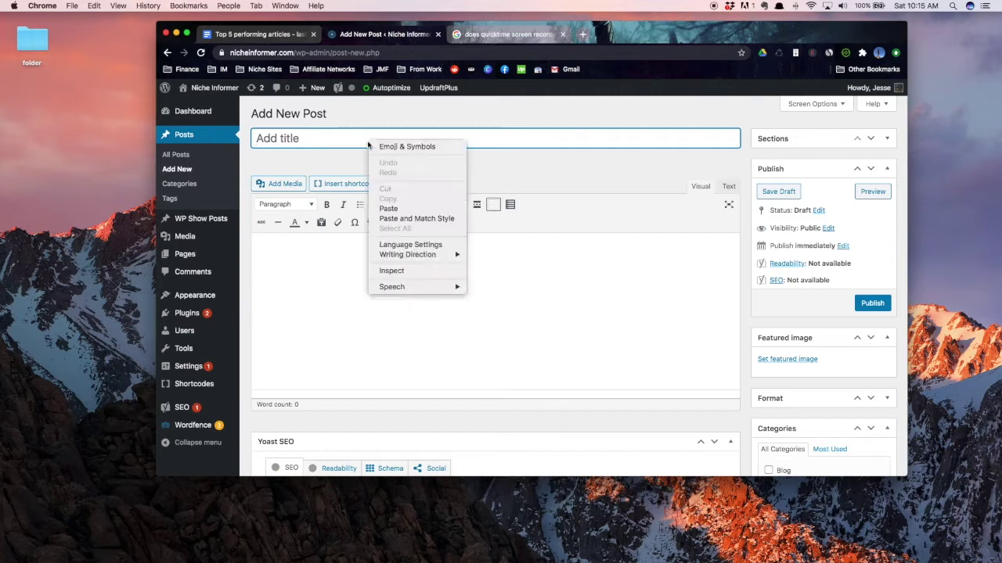
{"action": "left_click", "coordinate": [349, 145]}
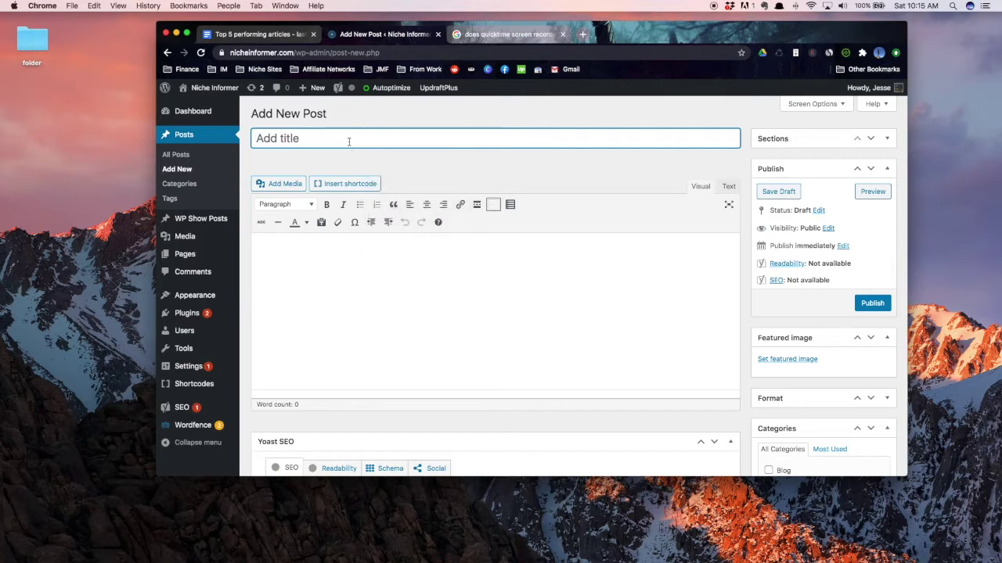
Step: In a new browser tab, search Google for 'best basketballs for beginners'
{"action": "left_click", "coordinate": [583, 34]}
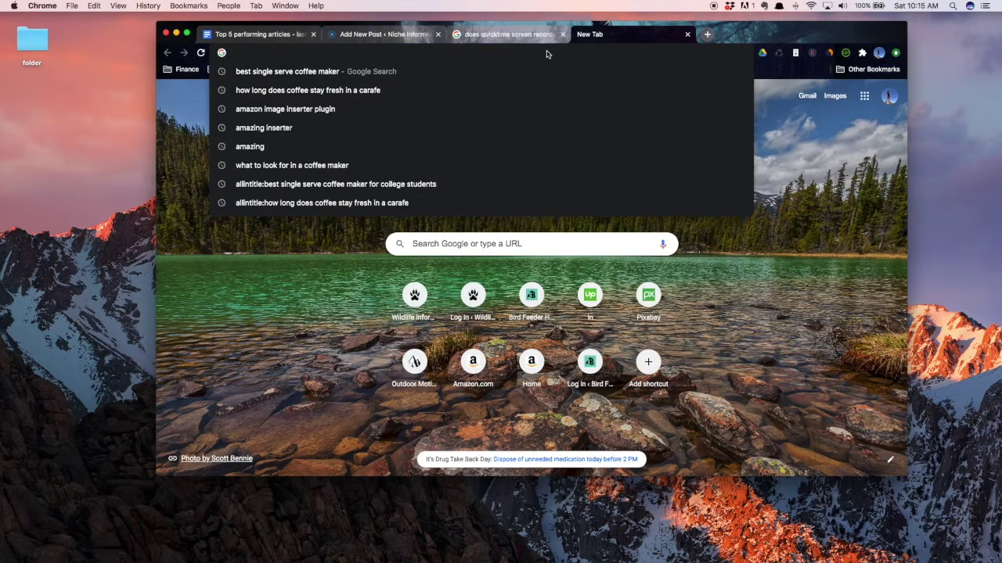
{"action": "type", "text": "best"}
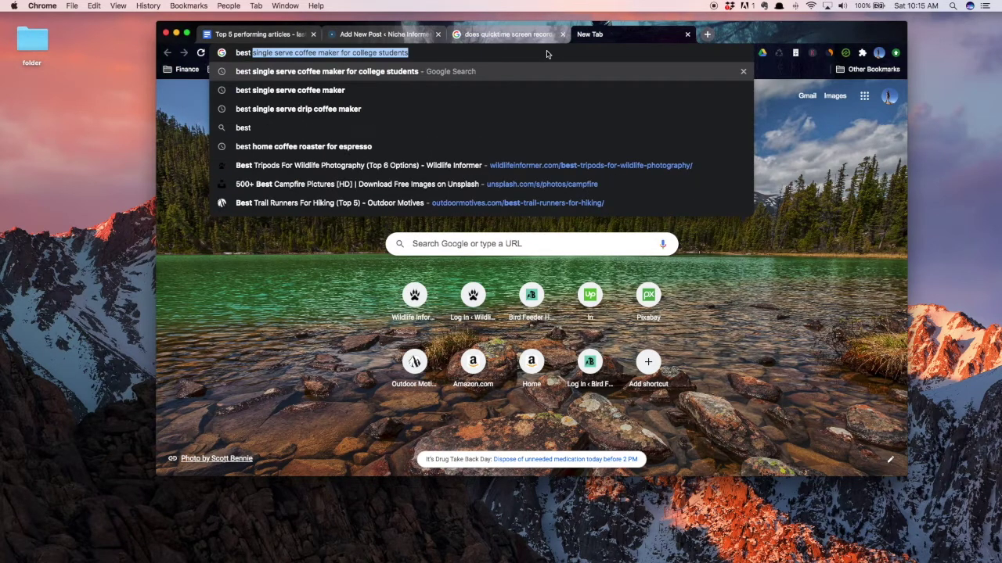
{"action": "type", "text": " basketball"}
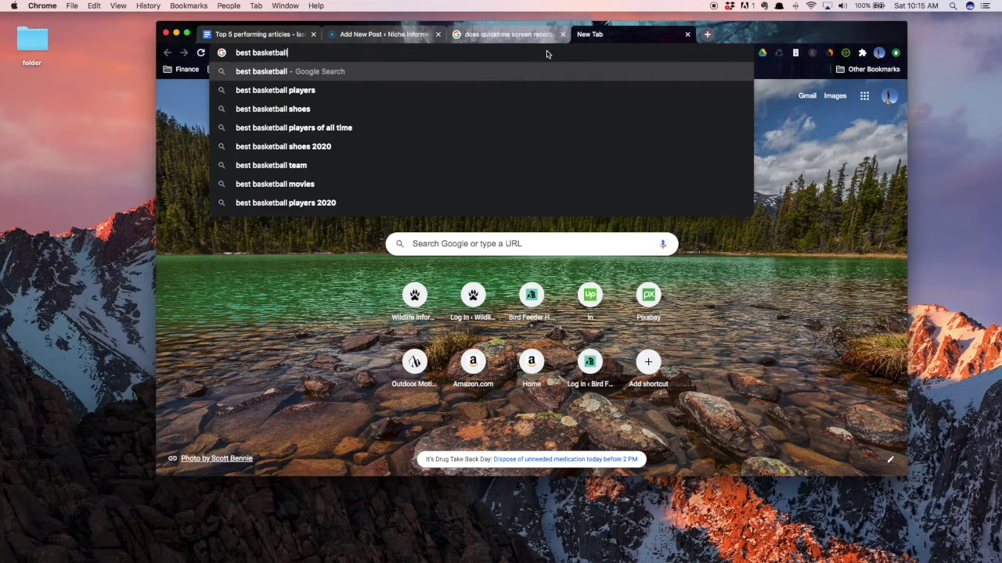
{"action": "type", "text": "s for "}
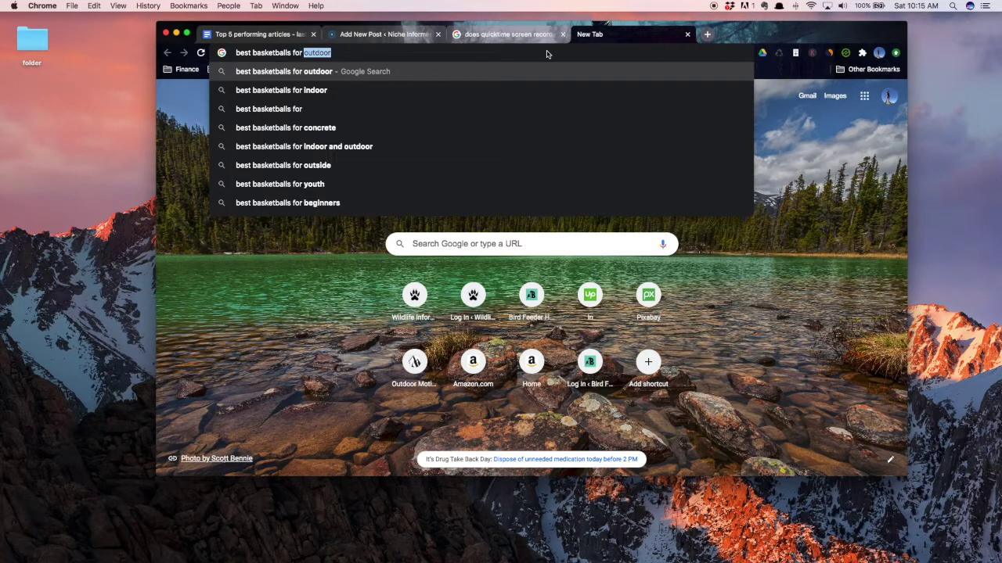
{"action": "type", "text": "to"}
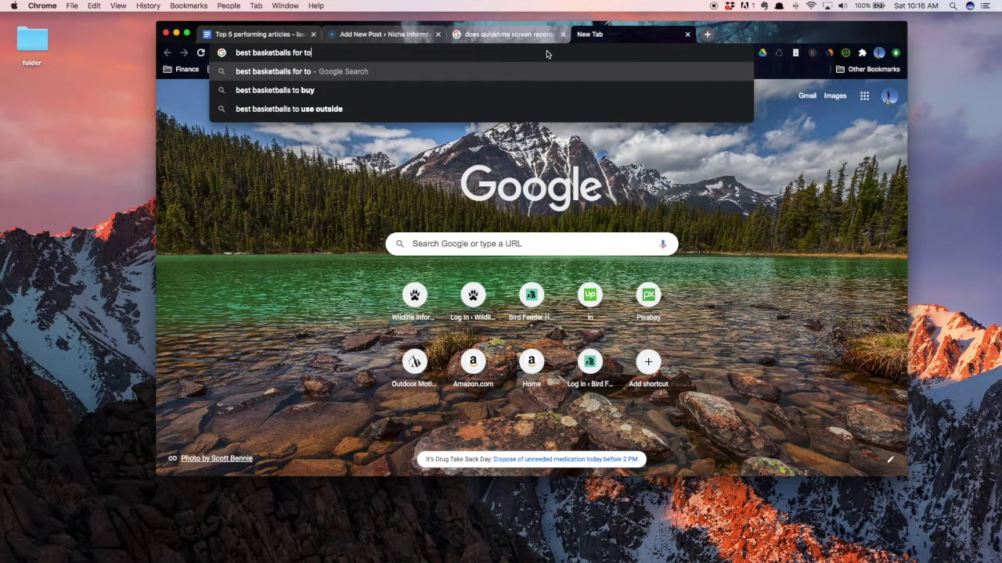
{"action": "key", "text": "BackSpace"}
{"action": "key", "text": "BackSpace"}
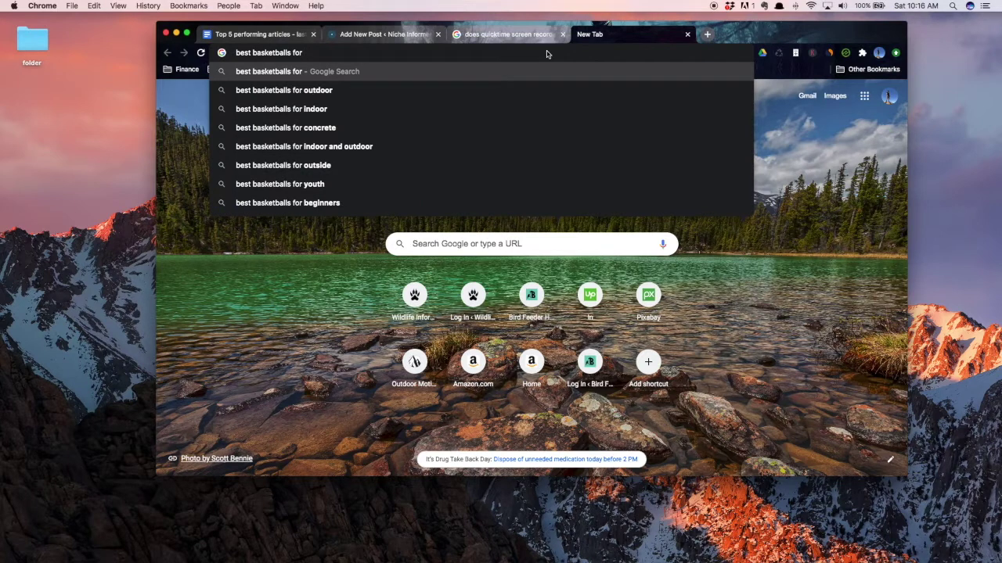
{"action": "left_click", "coordinate": [348, 202]}
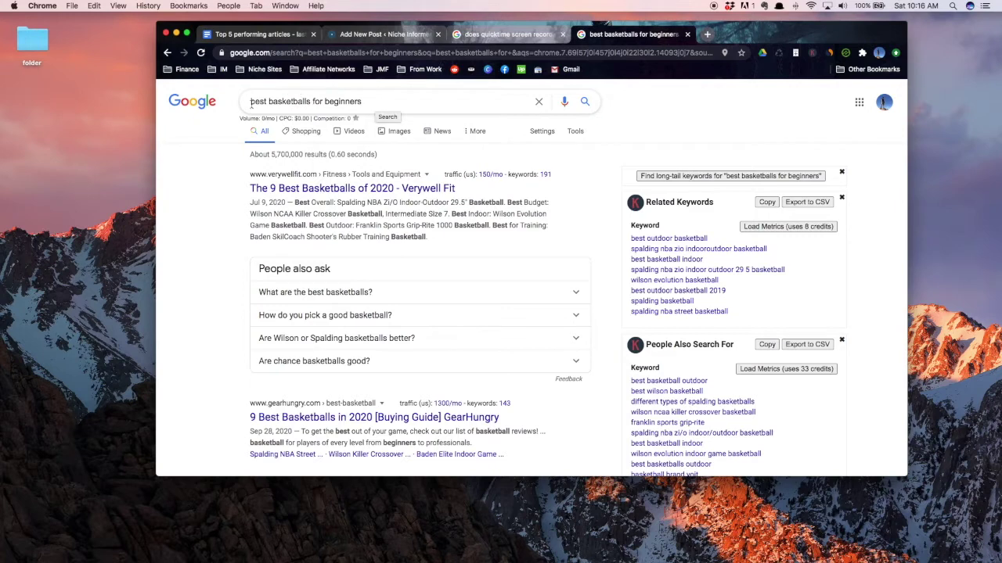
Step: Run an allintitle: search for the phrase (about 2 results) and select the query text
{"action": "left_click", "coordinate": [251, 101]}
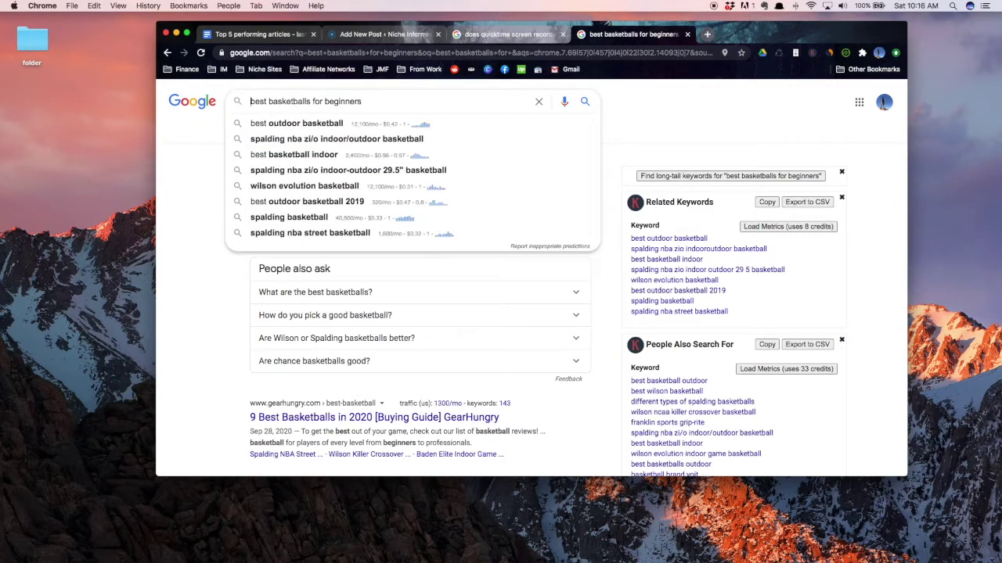
{"action": "type", "text": "allintitle:"}
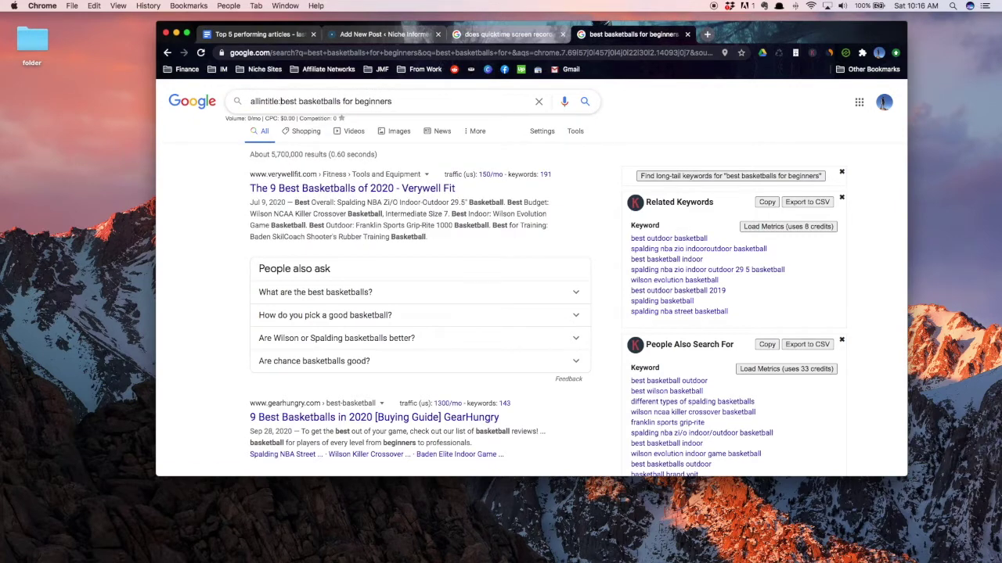
{"action": "key", "text": "Return"}
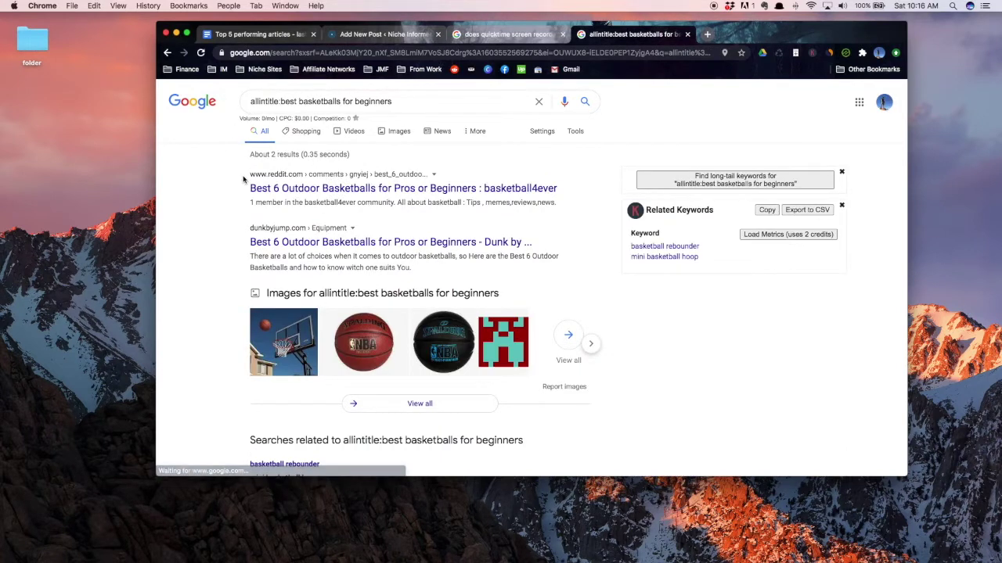
{"action": "scroll", "coordinate": [244, 179], "scroll_direction": "left", "scroll_amount": 5}
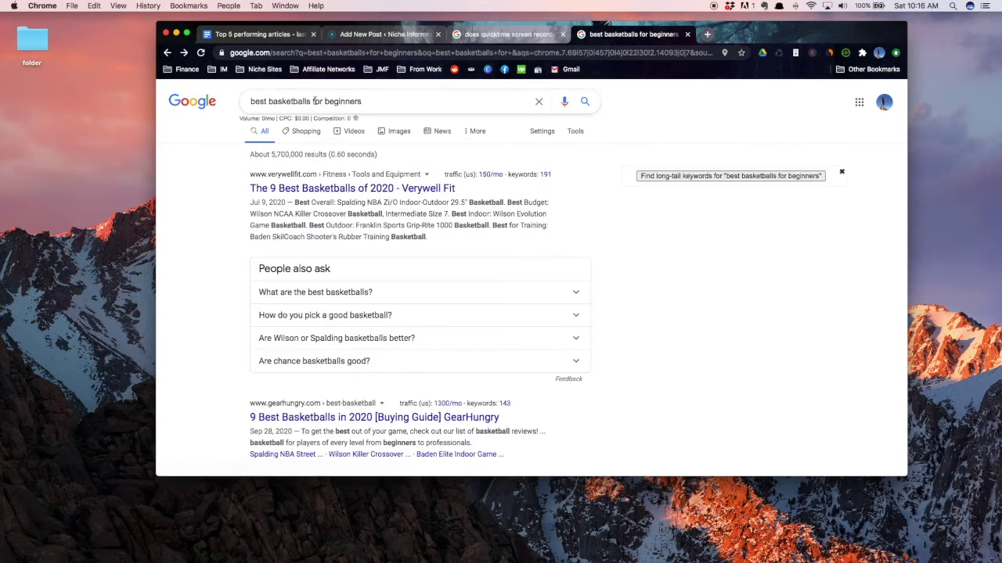
{"action": "triple_click", "coordinate": [313, 101]}
{"action": "key", "text": "super+c"}
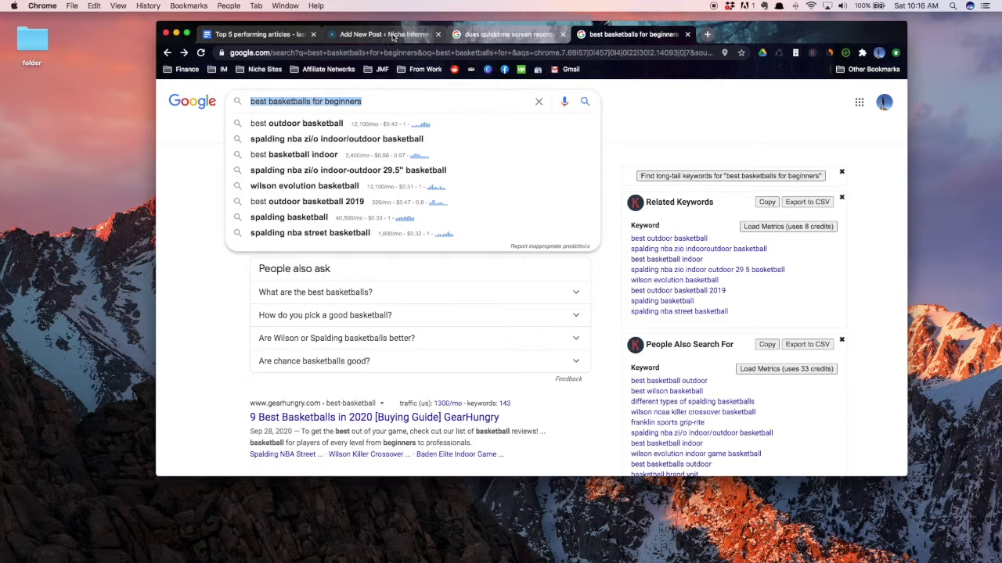
{"action": "left_click", "coordinate": [387, 34]}
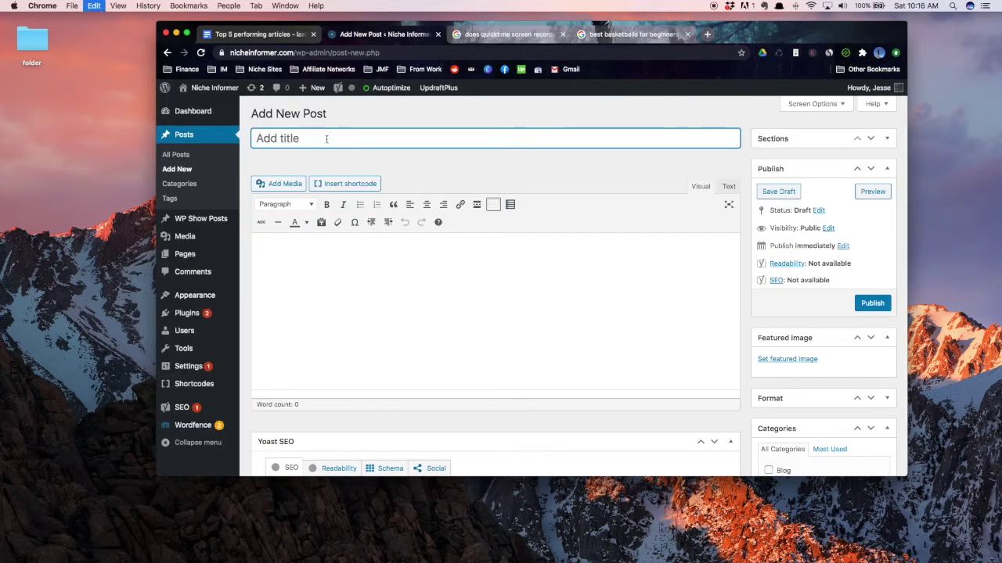
Step: Paste the phrase as the post title, capitalised as 'Best Basketballs for Beginners'
{"action": "key", "text": "super+v"}
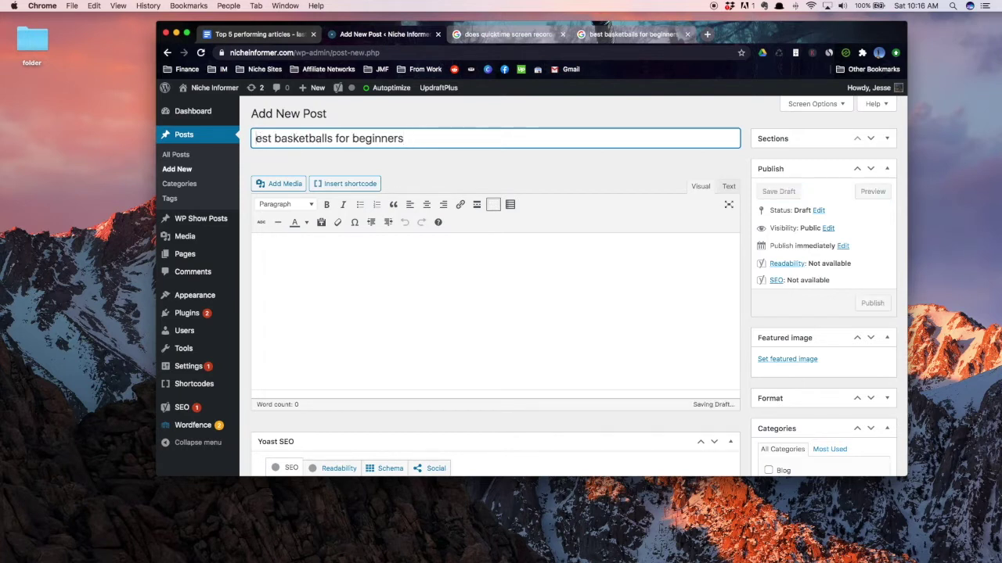
{"action": "key", "text": "Delete"}
{"action": "type", "text": "B"}
{"action": "left_click", "coordinate": [282, 138]}
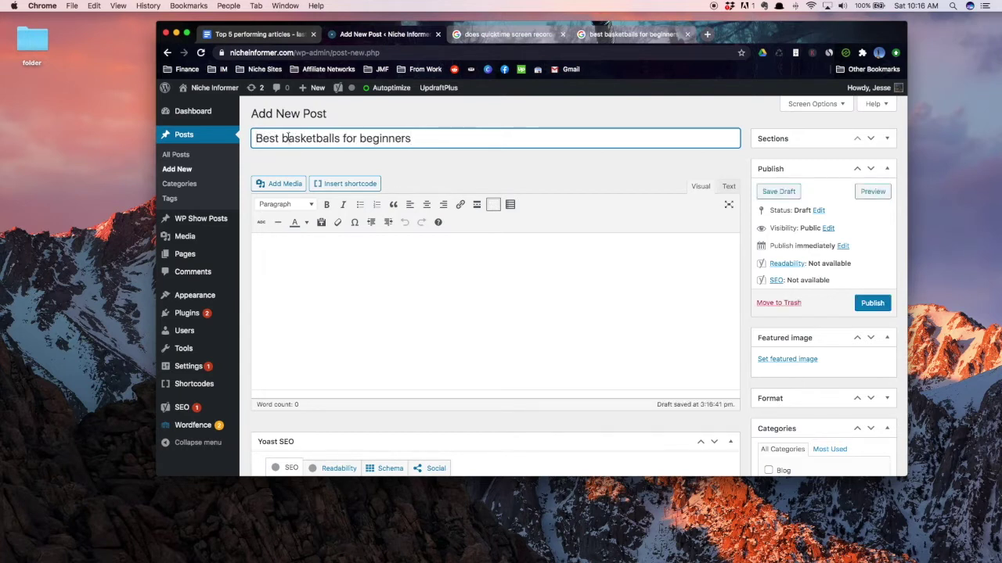
{"action": "key", "text": "Delete"}
{"action": "type", "text": "B"}
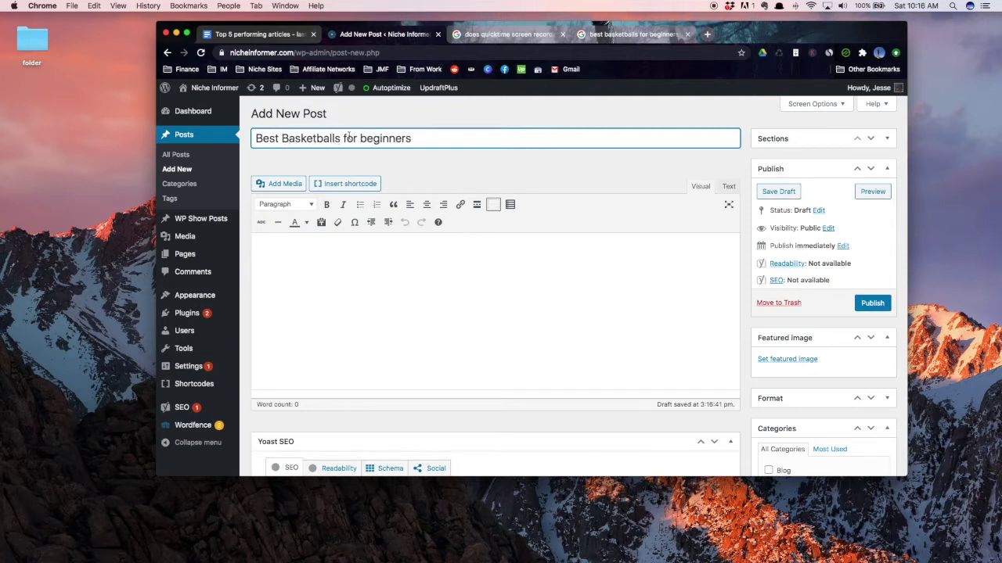
{"action": "left_click", "coordinate": [361, 138]}
{"action": "key", "text": "Delete"}
{"action": "type", "text": "B"}
Step: Save the draft, generating the best-basketballs-for-beginners permalink
{"action": "left_click", "coordinate": [364, 247]}
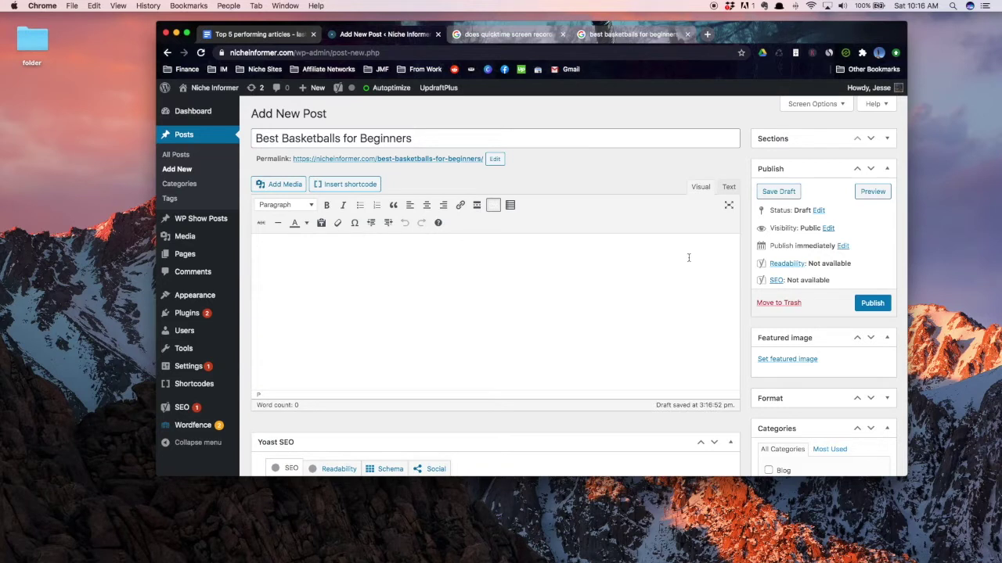
{"action": "left_click", "coordinate": [789, 194]}
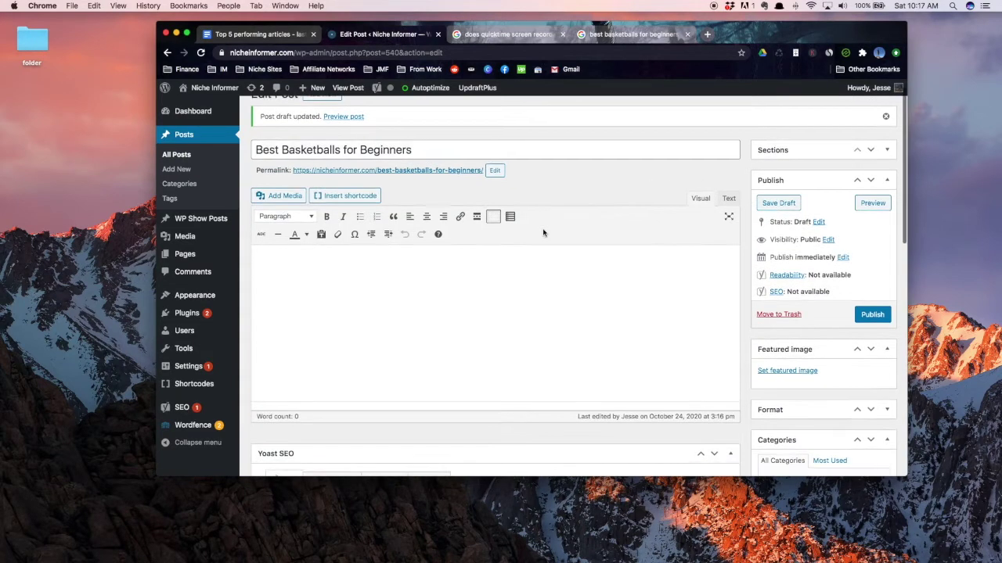
{"action": "scroll", "coordinate": [543, 232], "scroll_direction": "down", "scroll_amount": 5}
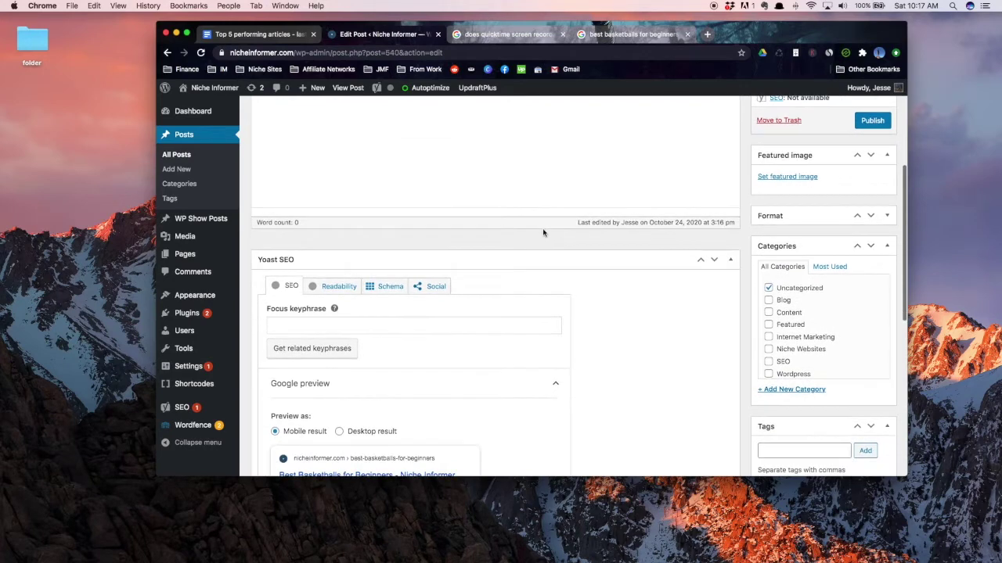
Step: Uncheck the Uncategorized category and scroll down to the Yoast SEO box
{"action": "left_click", "coordinate": [769, 288]}
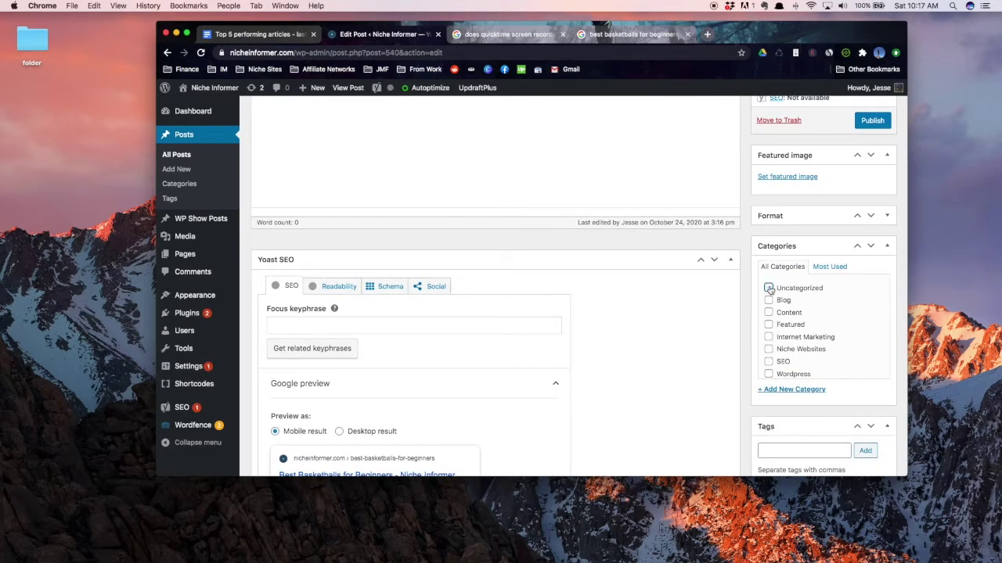
{"action": "scroll", "coordinate": [814, 332], "scroll_direction": "down", "scroll_amount": 1}
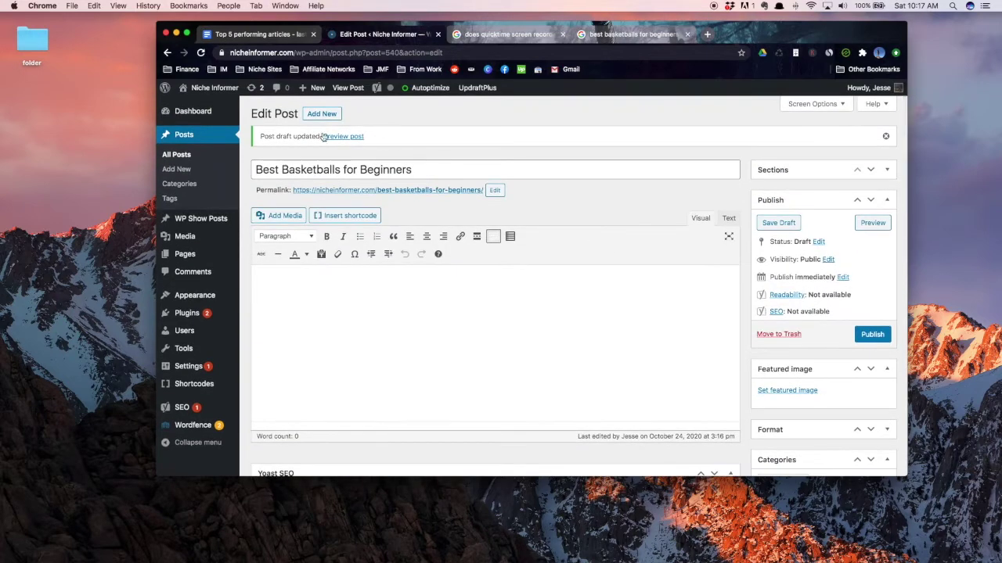
{"action": "scroll", "coordinate": [519, 250], "scroll_direction": "down", "scroll_amount": 4}
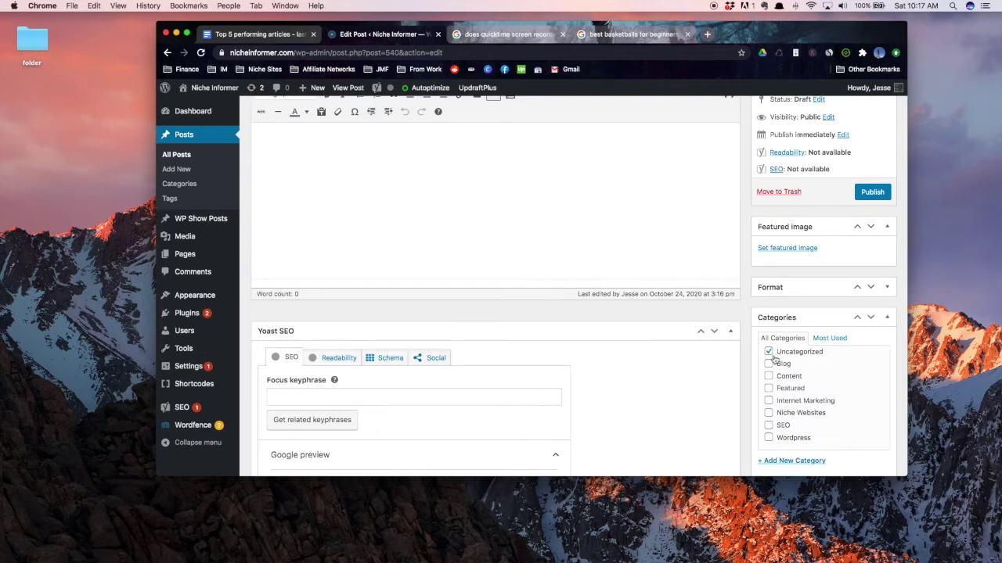
{"action": "scroll", "coordinate": [772, 358], "scroll_direction": "up", "scroll_amount": 1}
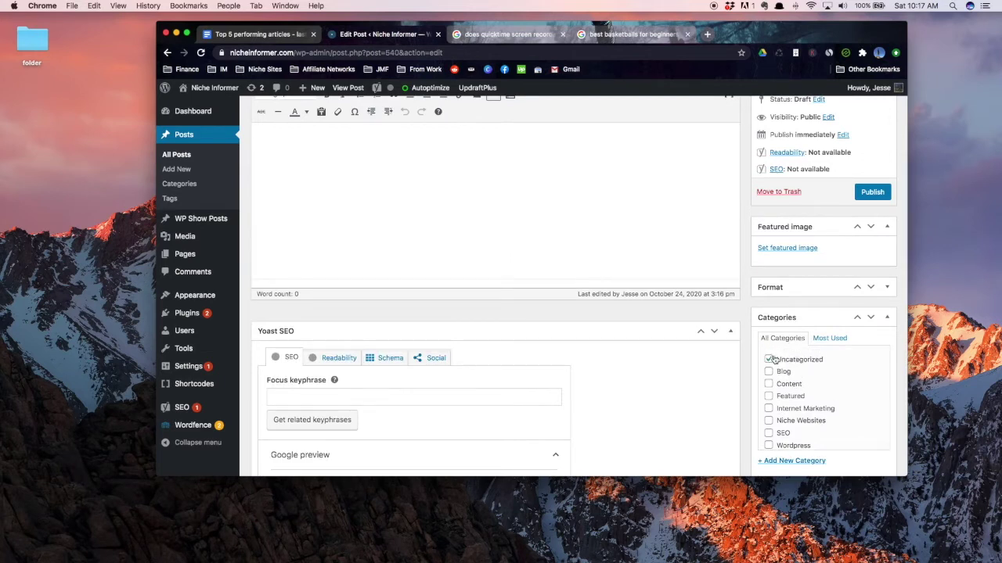
{"action": "scroll", "coordinate": [617, 337], "scroll_direction": "up", "scroll_amount": 4}
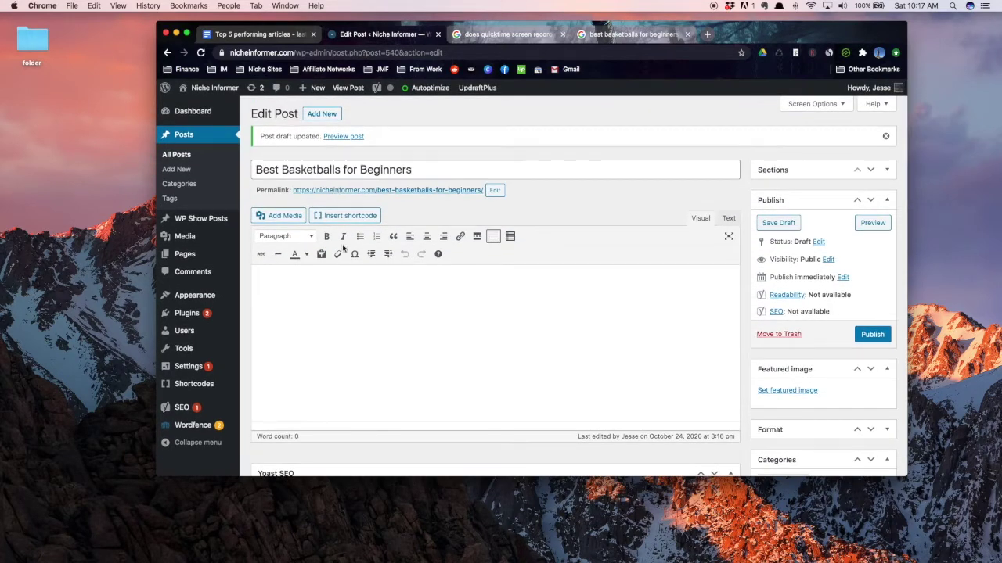
{"action": "scroll", "coordinate": [343, 247], "scroll_direction": "down", "scroll_amount": 5}
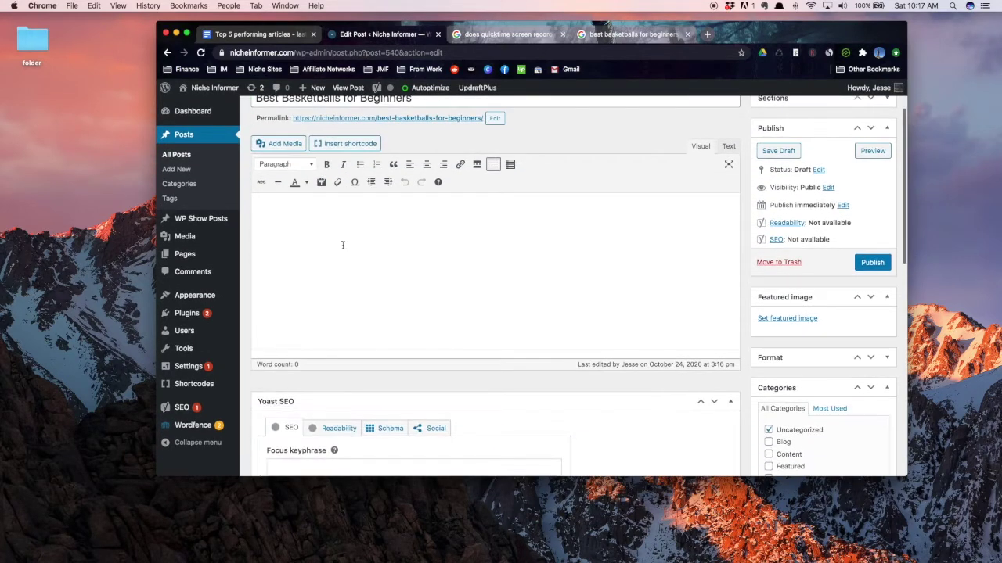
{"action": "scroll", "coordinate": [342, 245], "scroll_direction": "down", "scroll_amount": 2}
{"action": "scroll", "coordinate": [342, 245], "scroll_direction": "up", "scroll_amount": 2}
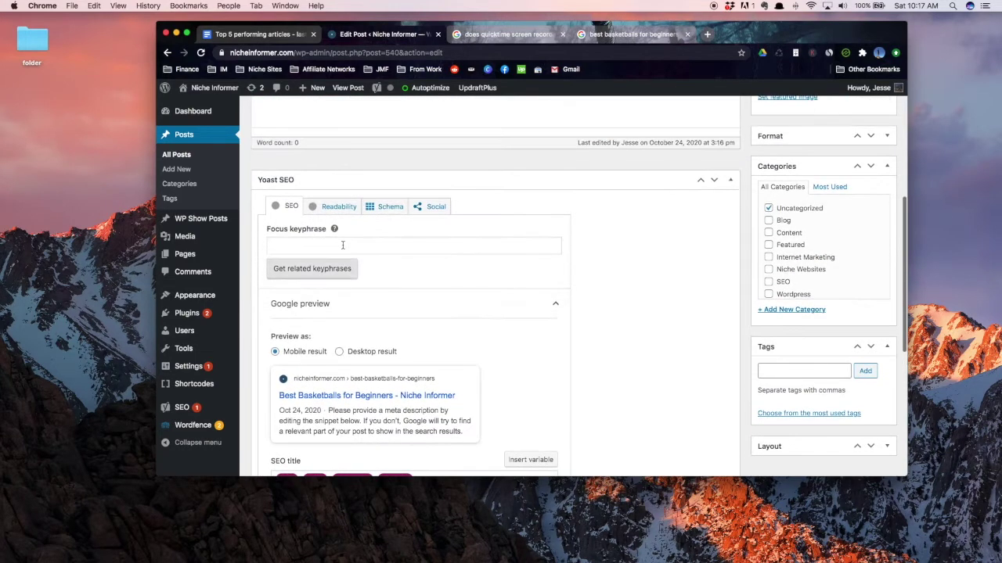
Step: Enter 'best basketballs for beginners' as the Yoast focus keyphrase and re-save the draft
{"action": "left_click", "coordinate": [328, 249]}
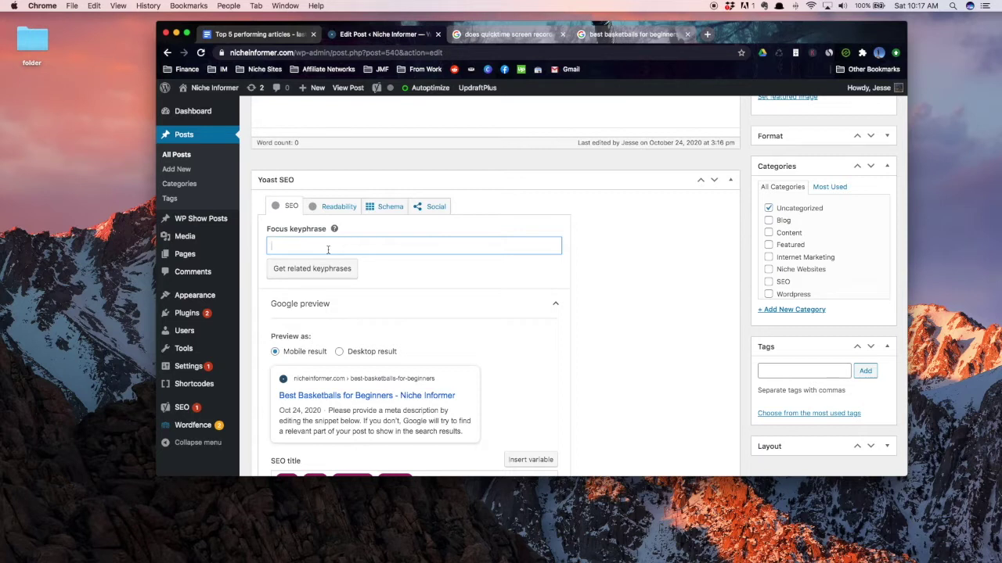
{"action": "type", "text": "best"}
{"action": "type", "text": "basketballs for beginners"}
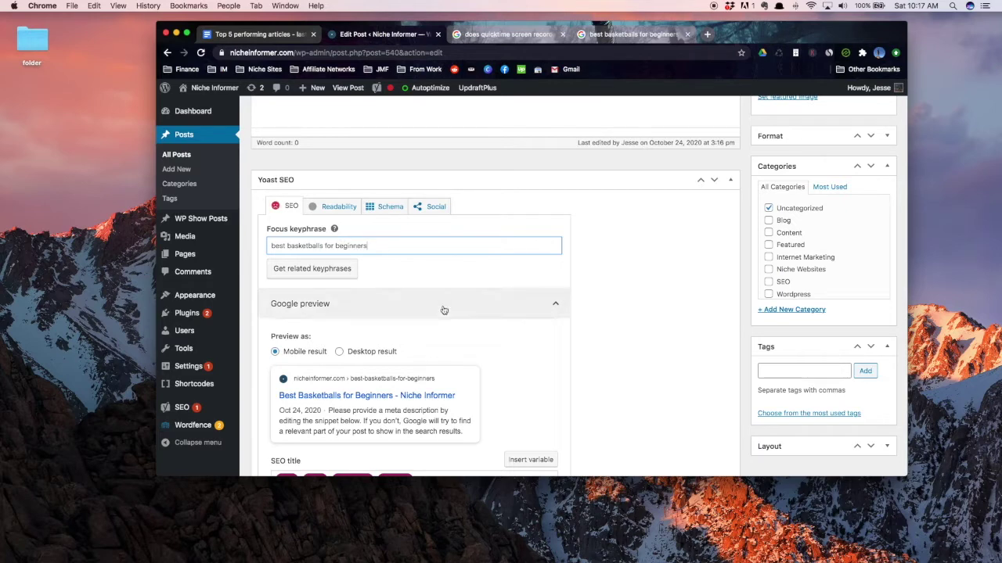
{"action": "key", "text": "Return"}
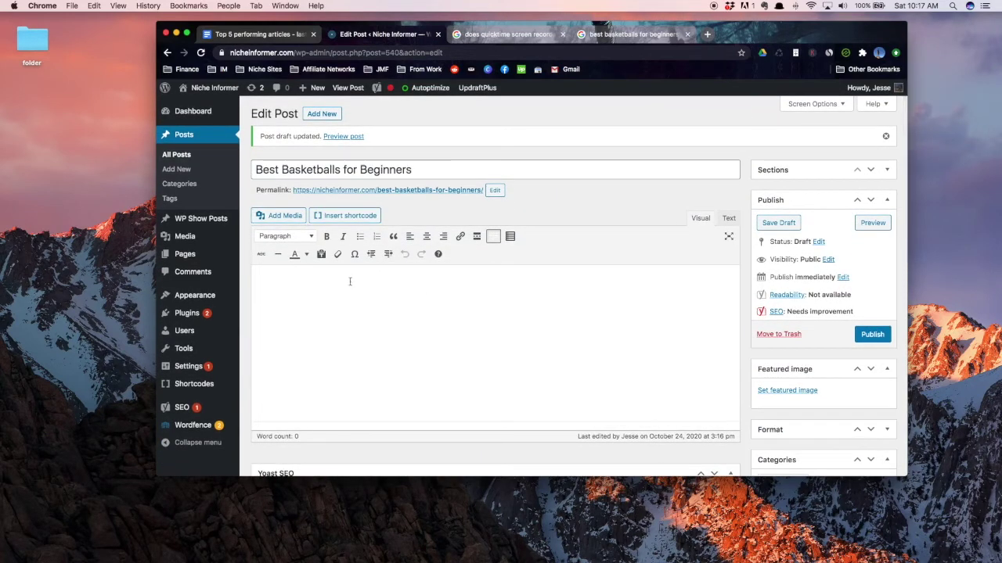
Step: Type the intro notes 'intro Best basketballs beginners 100-150 words' and 'Contain the primary keyword'
{"action": "left_click", "coordinate": [349, 282]}
{"action": "type", "text": "intro "}
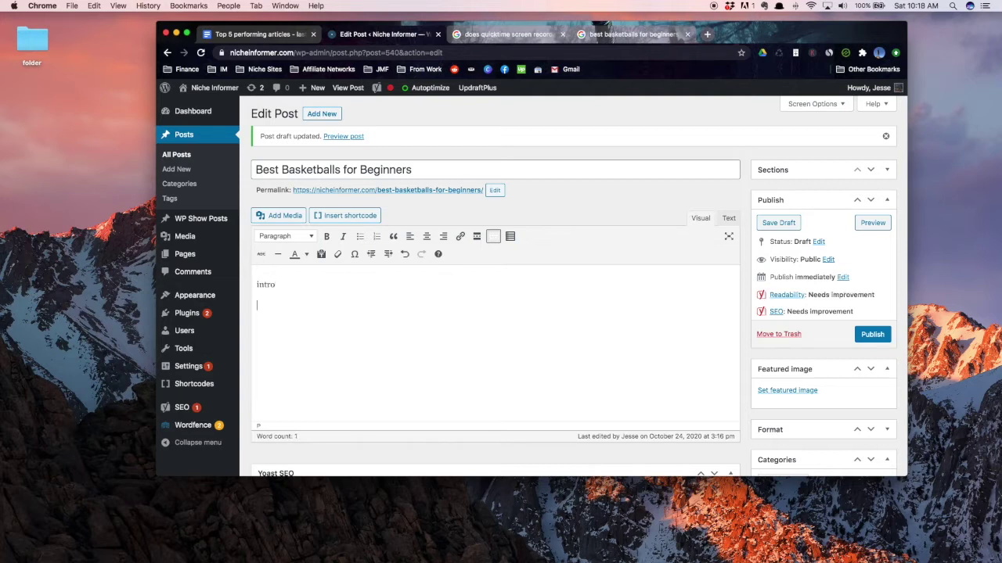
{"action": "type", "text": "Best basketballs for"}
{"action": "type", "text": "beginners"}
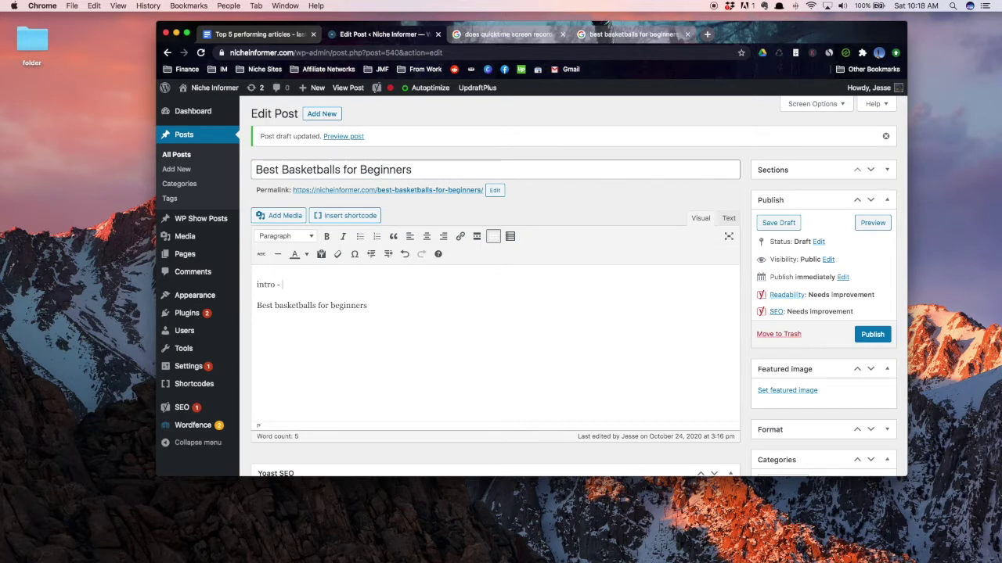
{"action": "type", "text": "100-150 words"}
{"action": "key", "text": "Return"}
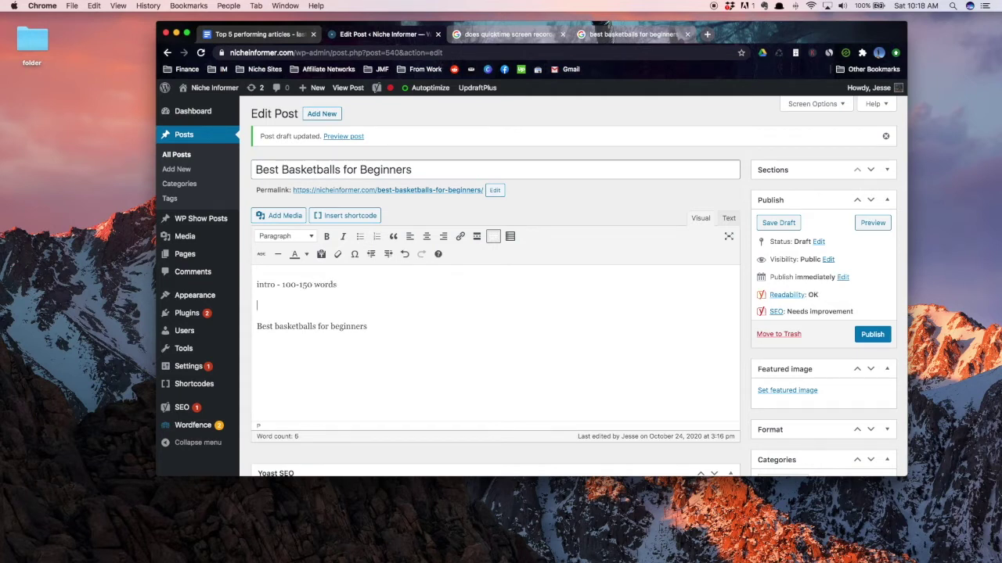
{"action": "type", "text": "Contain the"}
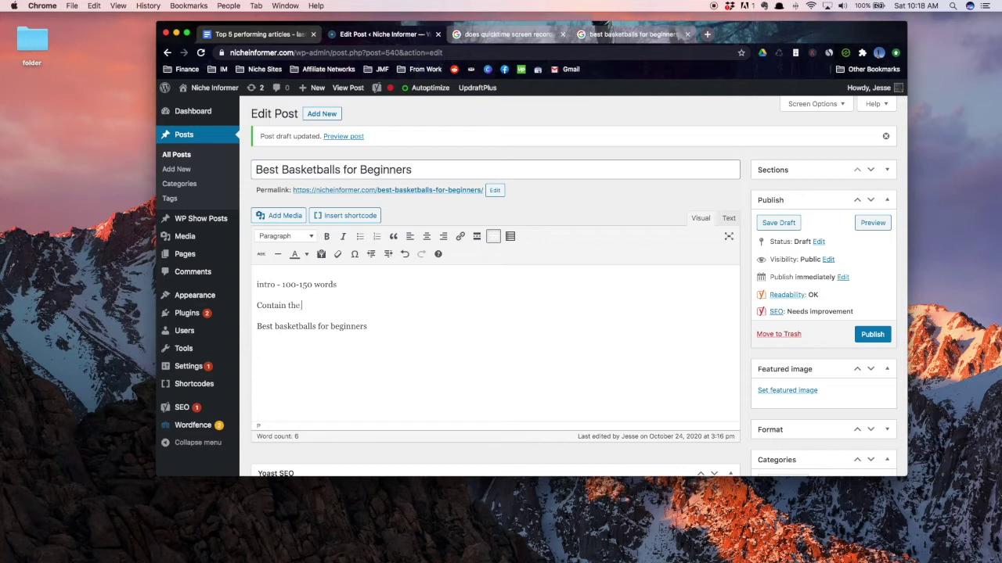
{"action": "type", "text": " primary keyword"}
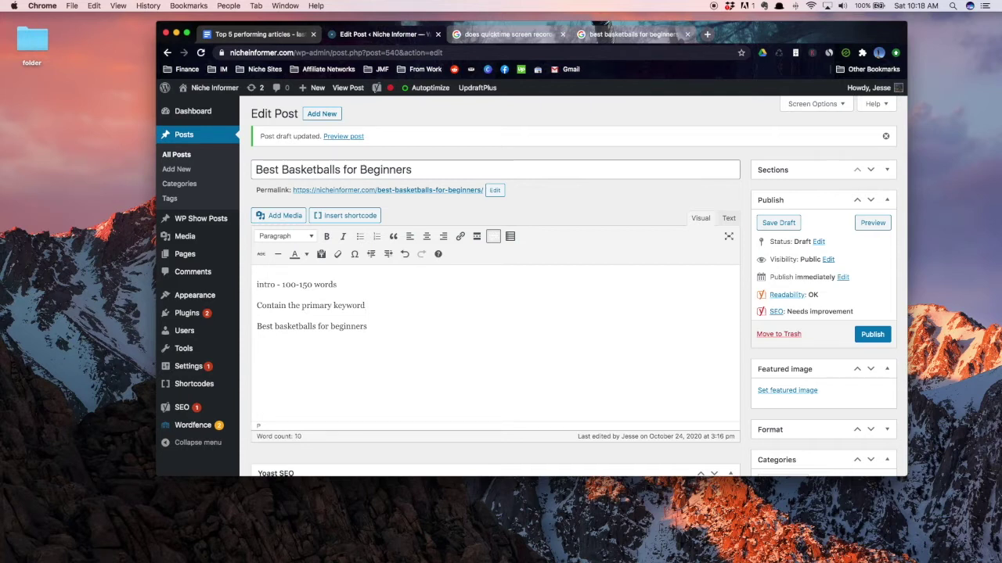
{"action": "key", "text": "Return"}
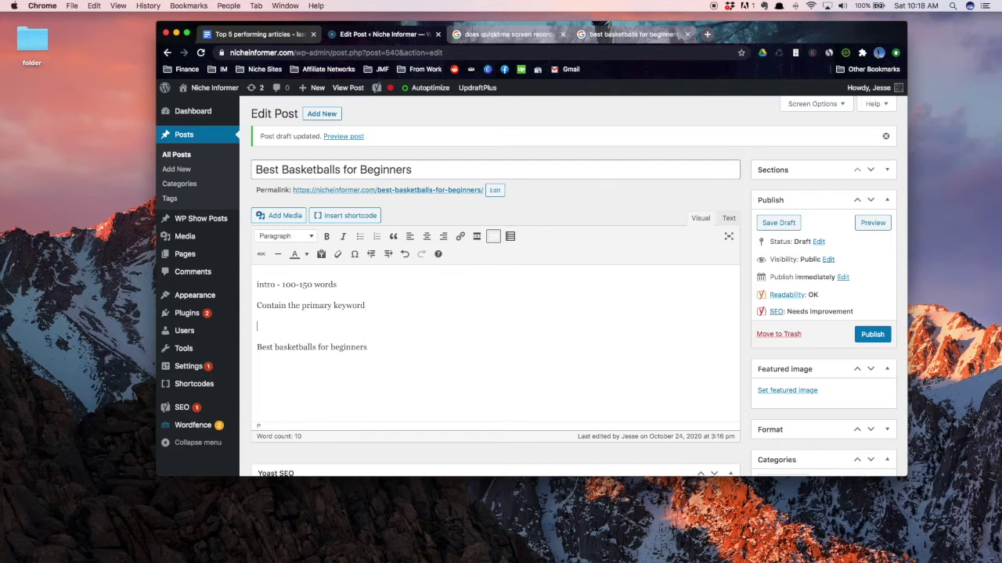
Step: Write the intro paragraph beginning 'Everyone has played basketball before…' followed by 'Let's have a look!'
{"action": "type", "text": "Everyone has played basket"}
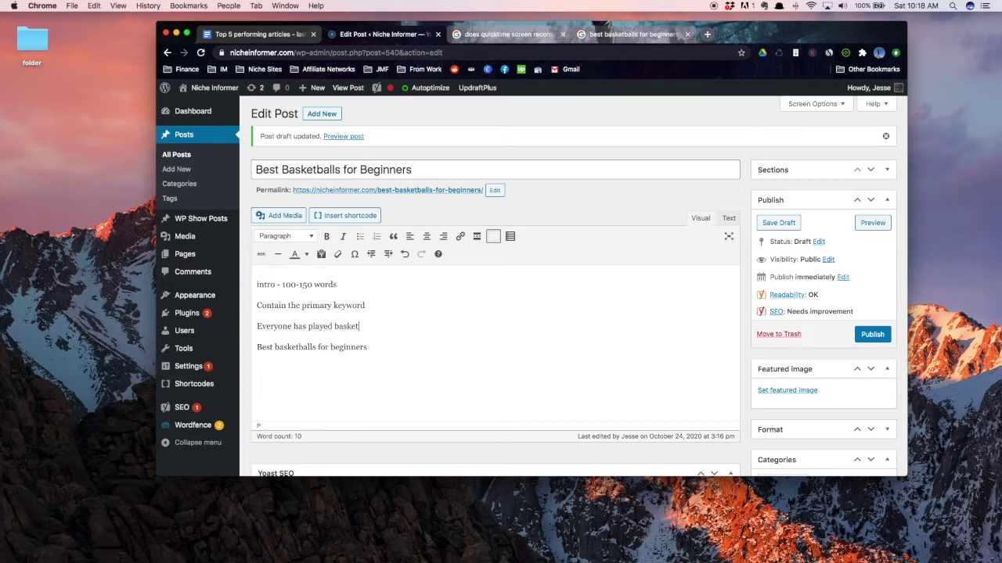
{"action": "type", "text": "ball before, but when you"}
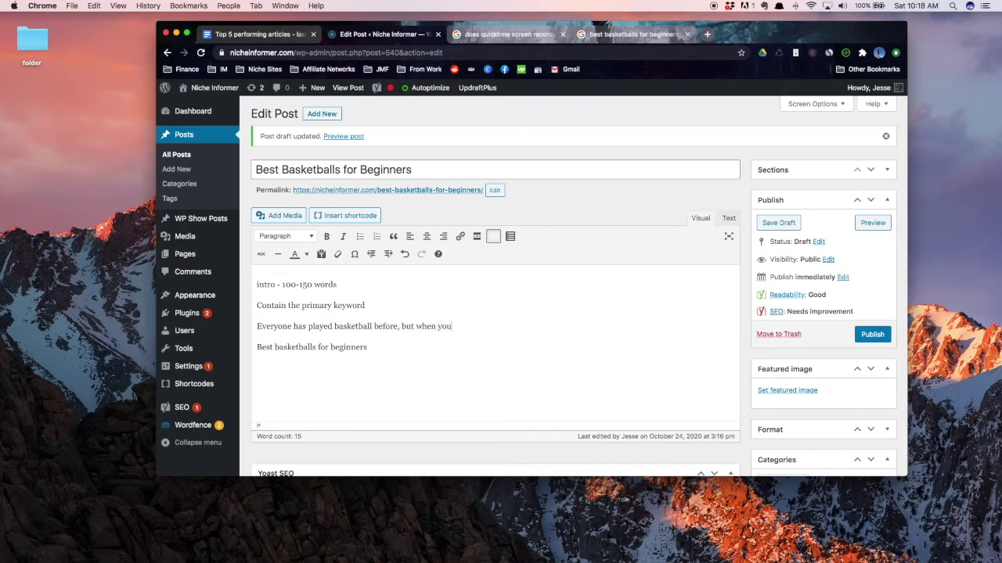
{"action": "type", "text": "'re a beginner do you need"}
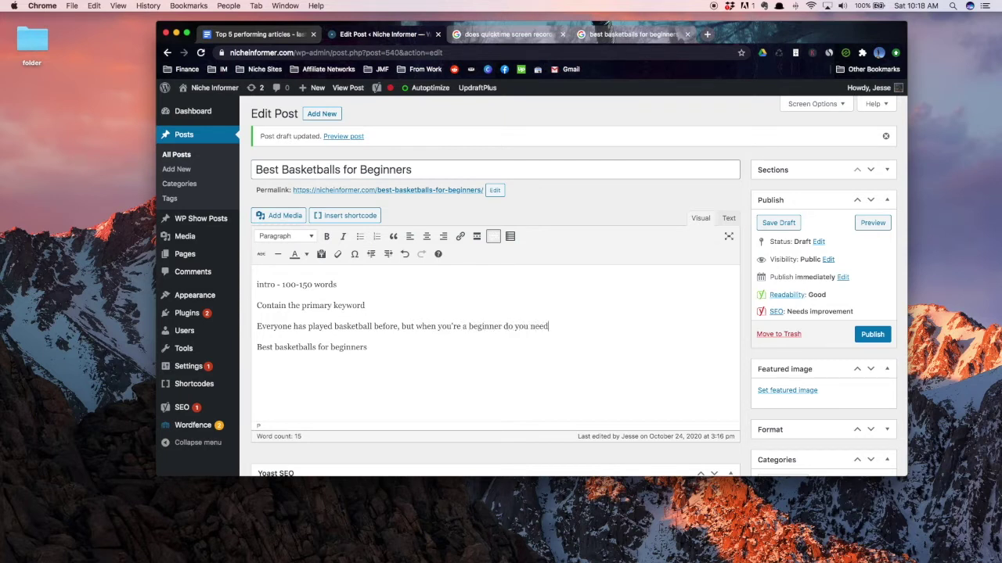
{"action": "type", "text": " a certain type of basketball"}
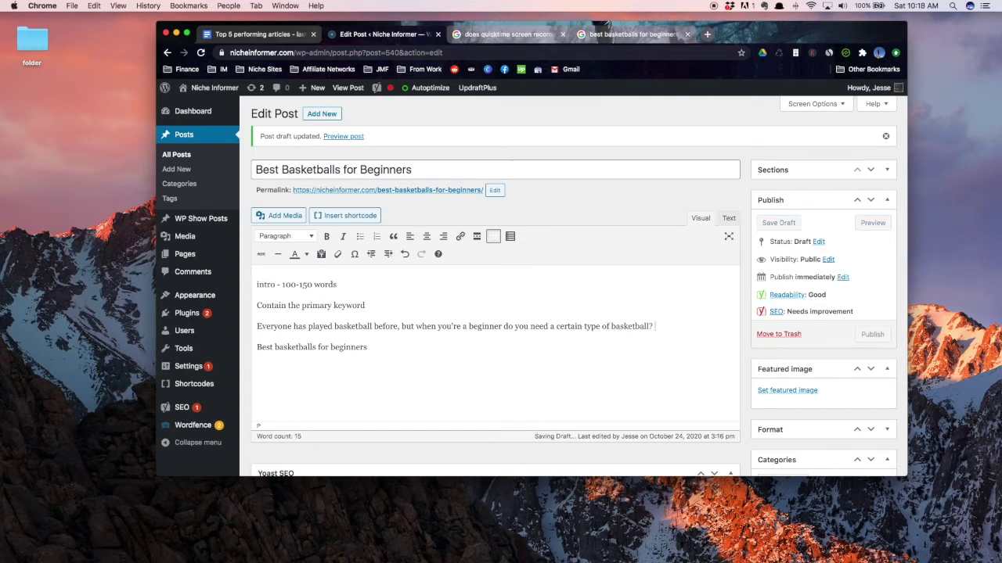
{"action": "type", "text": "? Well i"}
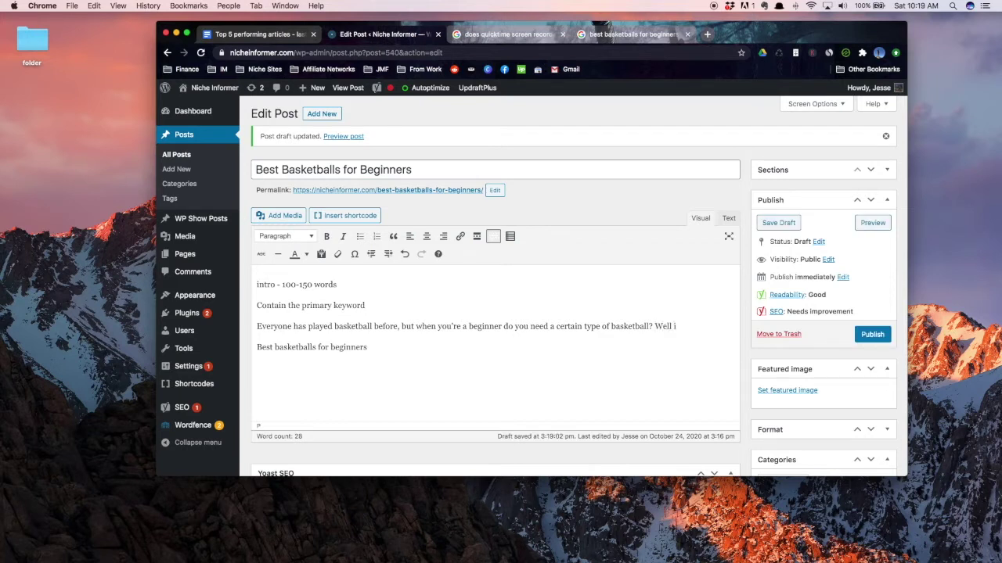
{"action": "type", "text": "n this article we'll go "}
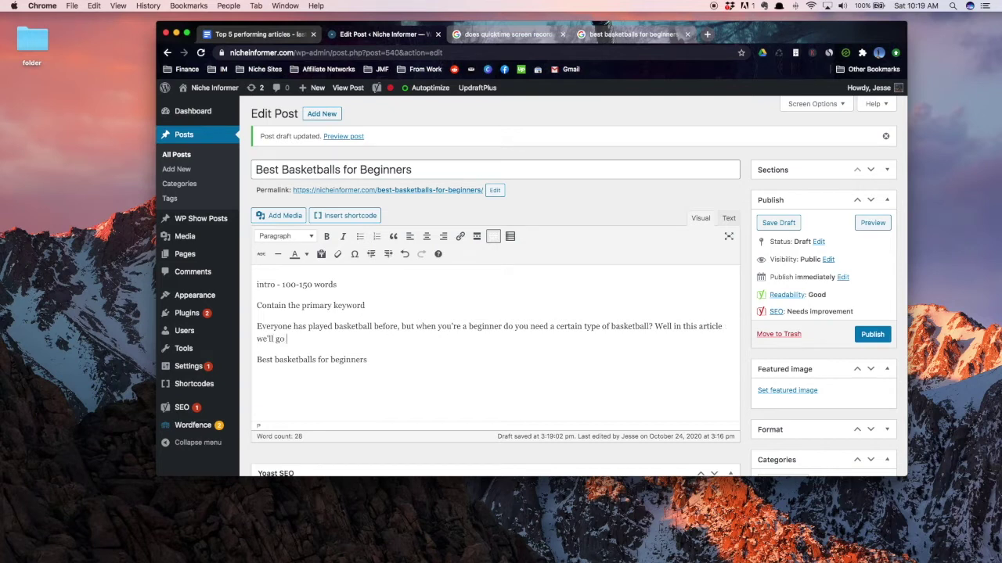
{"action": "type", "text": "over the top 5 best basketbal"}
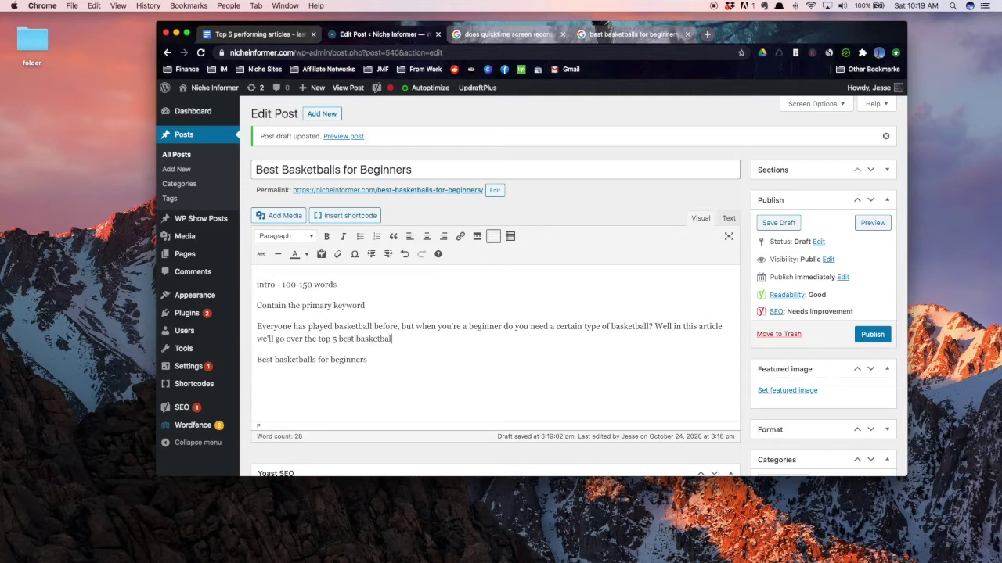
{"action": "type", "text": "ls for beginners to help you get start"}
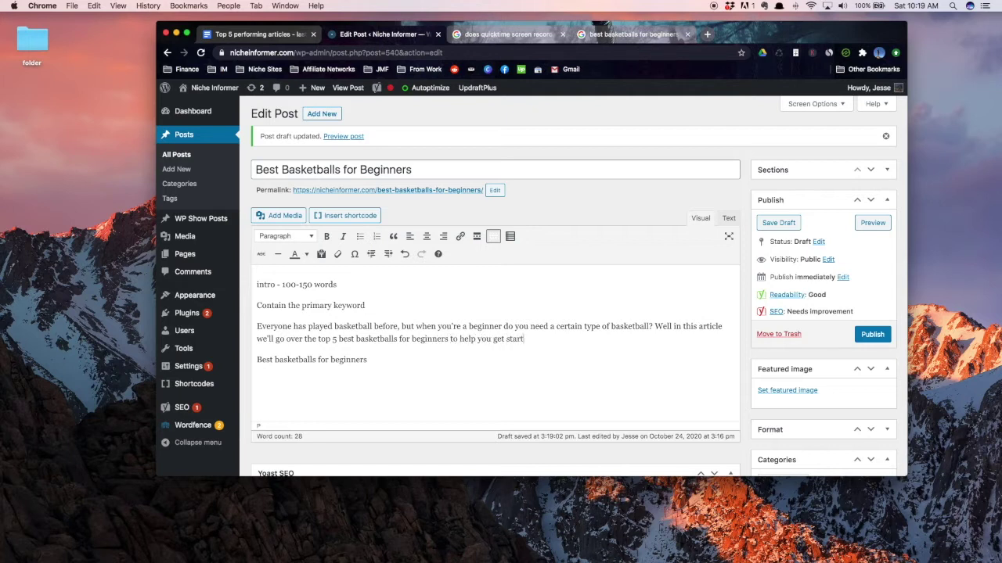
{"action": "type", "text": "ed."}
{"action": "key", "text": "Return"}
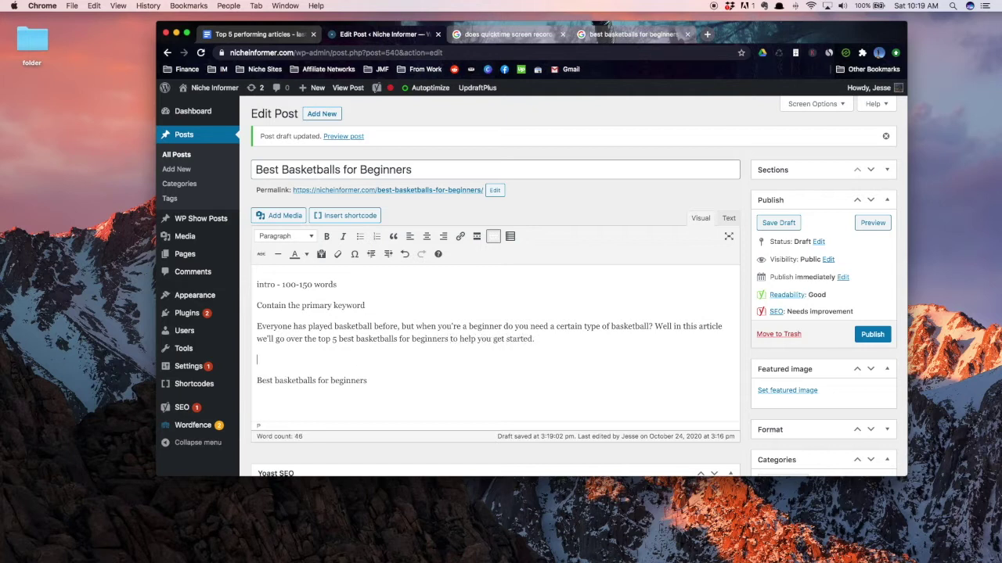
{"action": "type", "text": "Let's have a look!"}
{"action": "left_click_drag", "start_coordinate": [256, 325], "coordinate": [335, 361]}
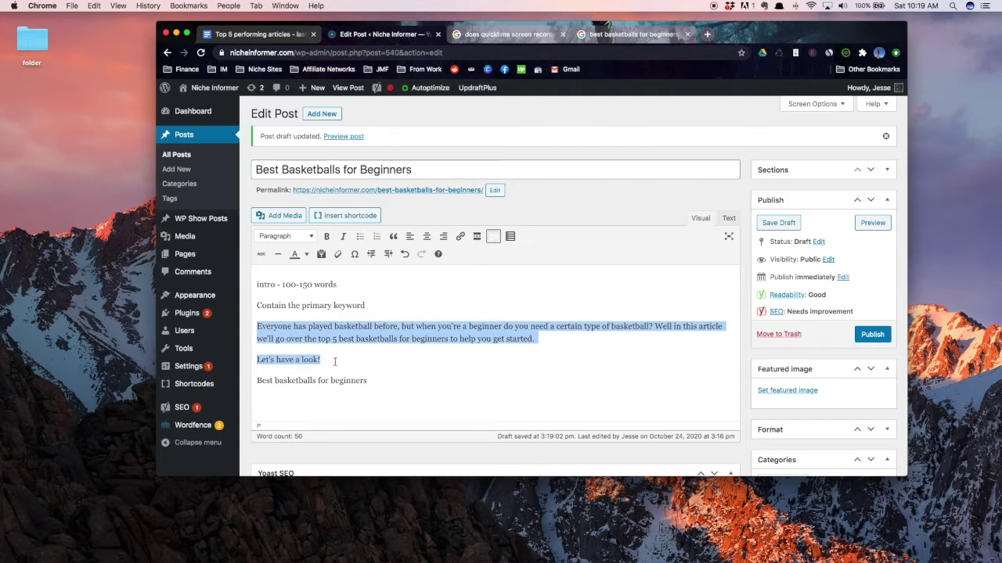
{"action": "right_click", "coordinate": [297, 337]}
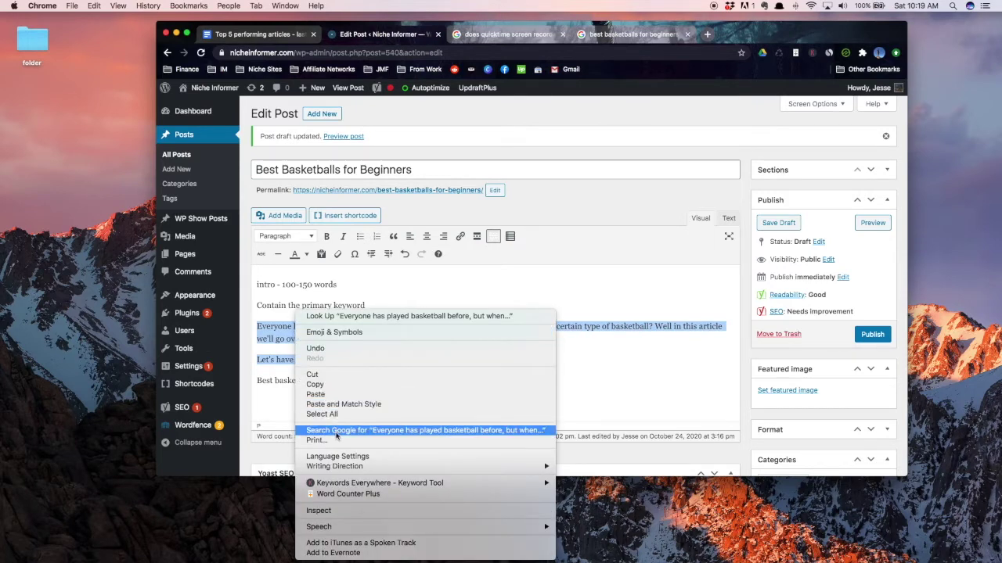
{"action": "mouse_move", "coordinate": [341, 470]}
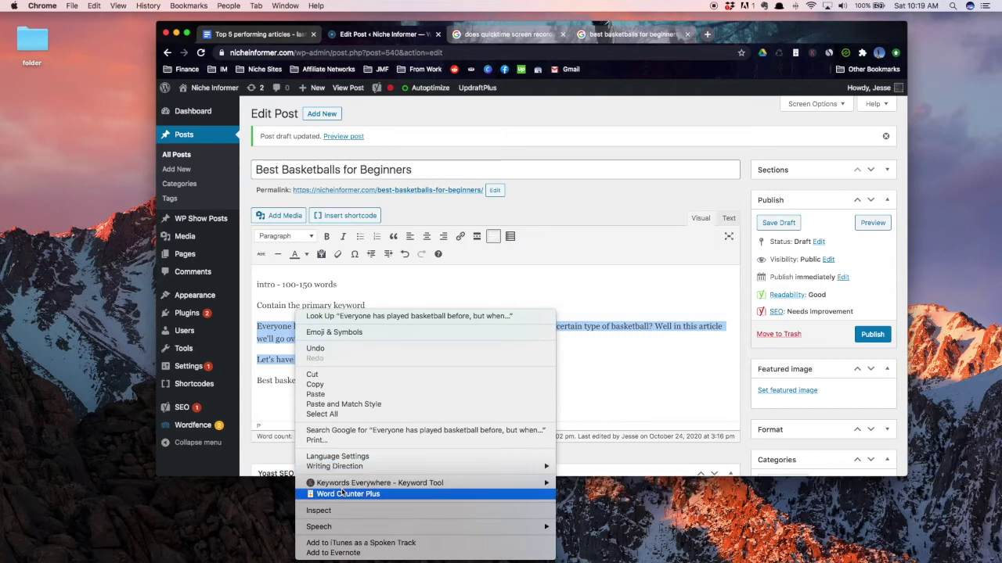
{"action": "left_click", "coordinate": [342, 494]}
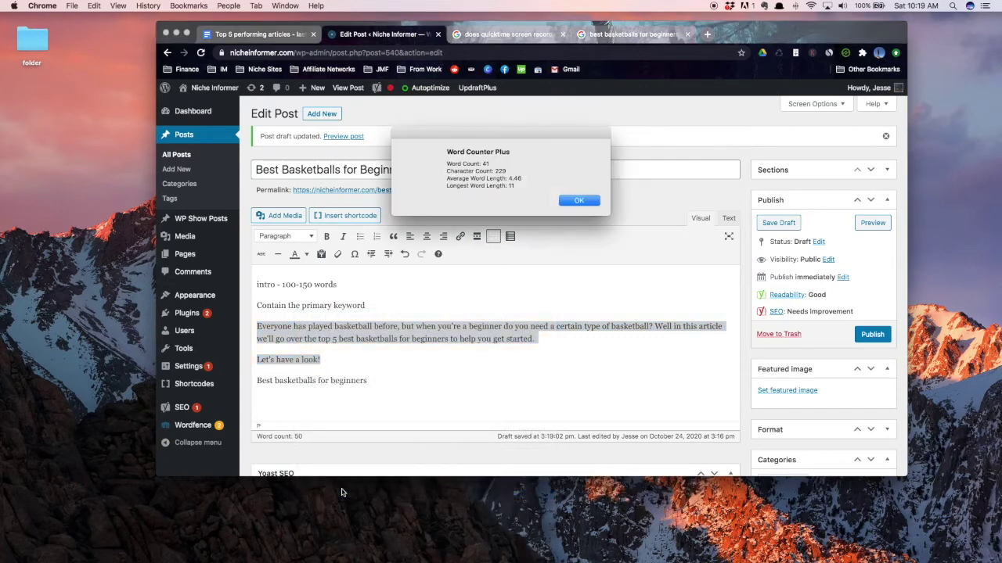
{"action": "left_click", "coordinate": [575, 205]}
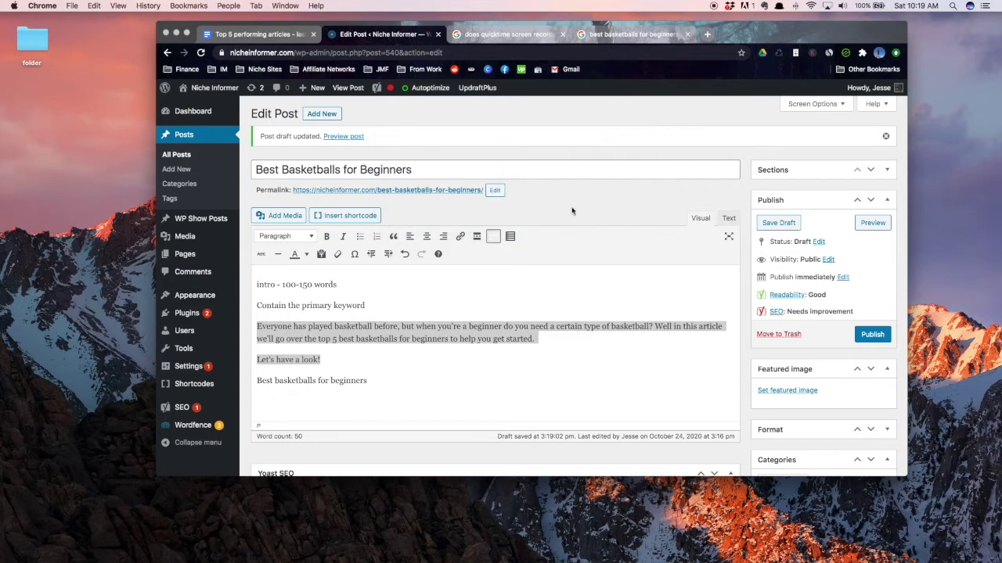
{"action": "left_click", "coordinate": [535, 338]}
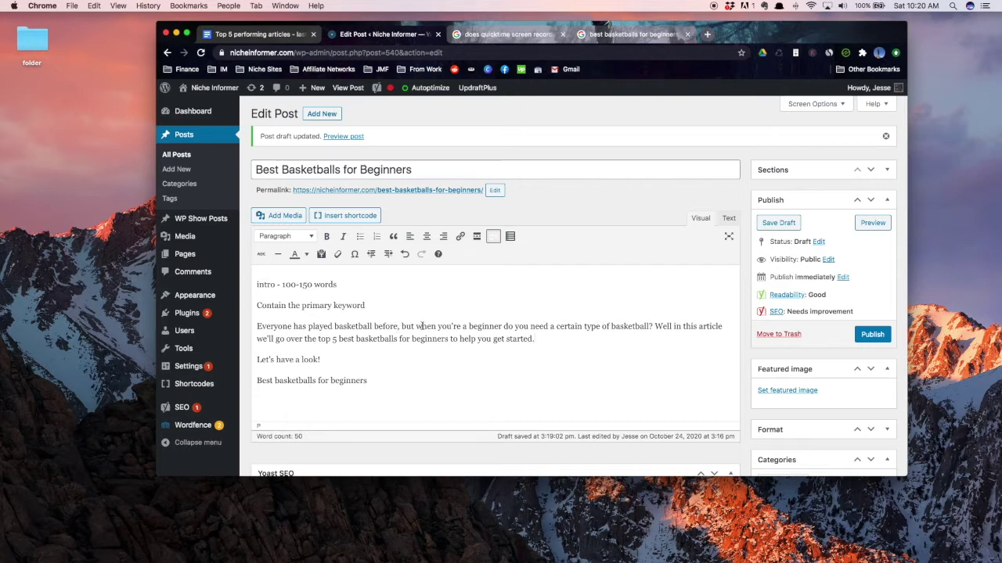
{"action": "scroll", "coordinate": [390, 350], "scroll_direction": "down", "scroll_amount": 2}
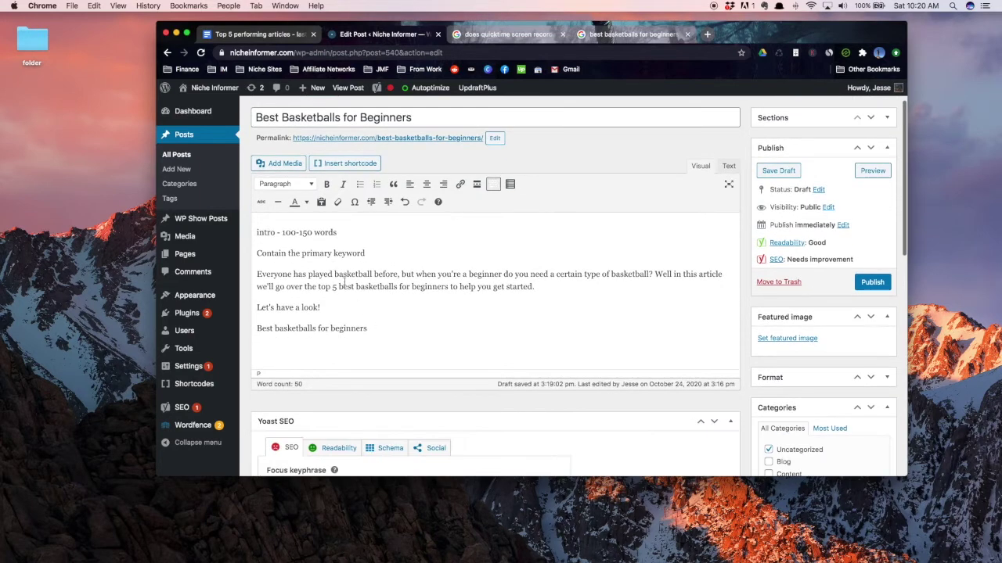
Step: Format the 'Best basketballs for beginners' line as Heading 2
{"action": "scroll", "coordinate": [383, 293], "scroll_direction": "down", "scroll_amount": 3}
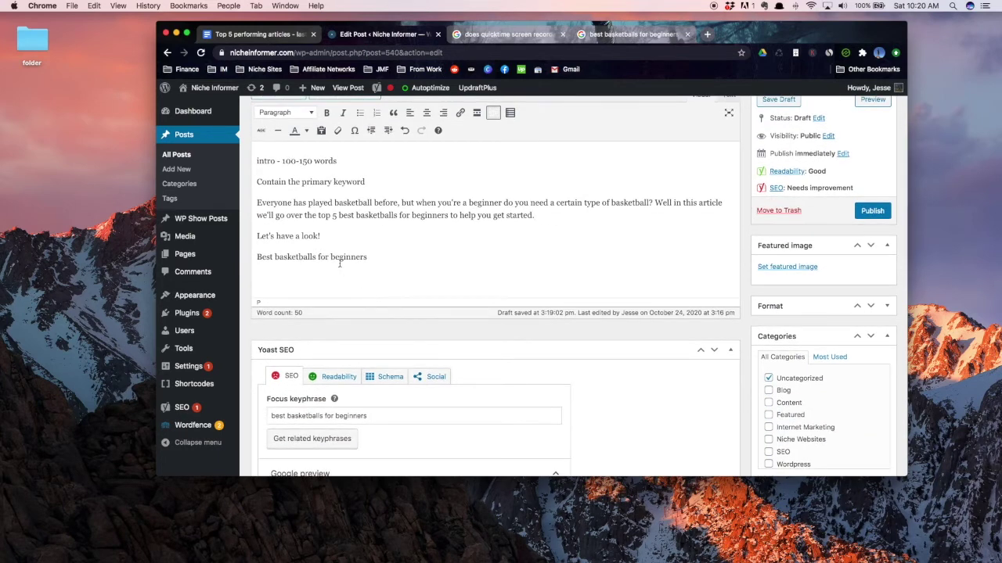
{"action": "double_click", "coordinate": [338, 257]}
{"action": "left_click", "coordinate": [338, 256]}
{"action": "double_click", "coordinate": [338, 257]}
{"action": "left_click", "coordinate": [335, 256]}
{"action": "triple_click", "coordinate": [335, 256]}
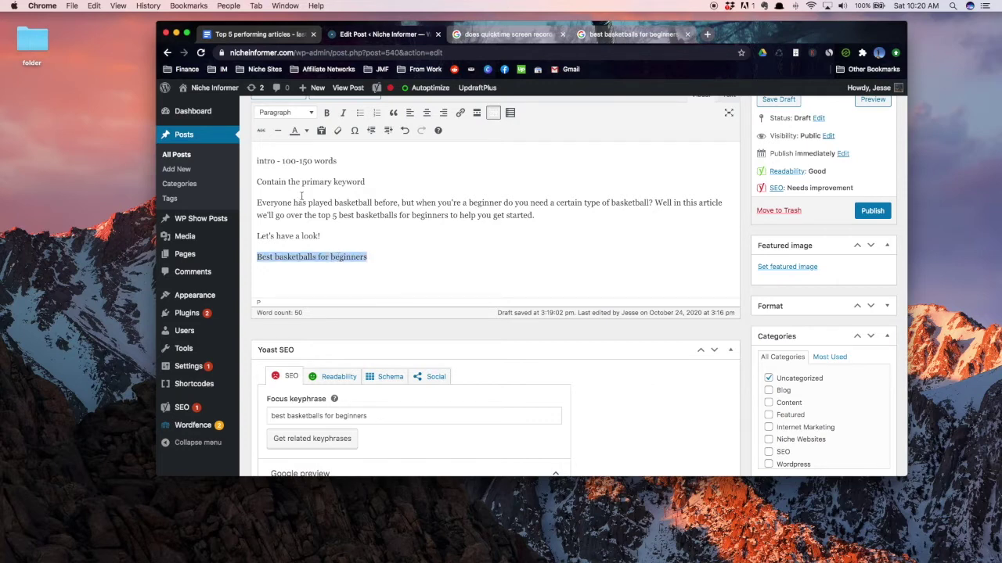
{"action": "left_click", "coordinate": [284, 114]}
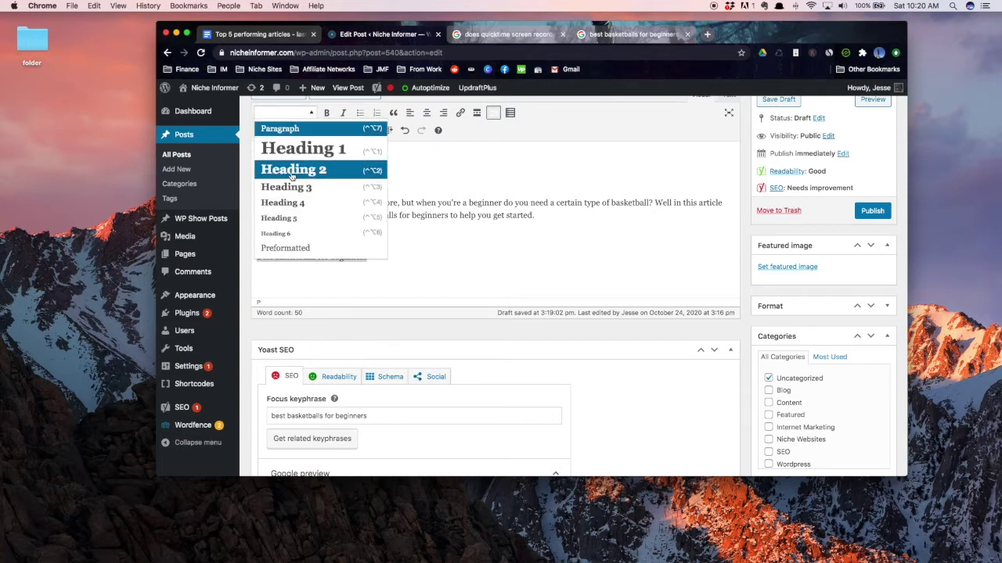
{"action": "left_click", "coordinate": [290, 171]}
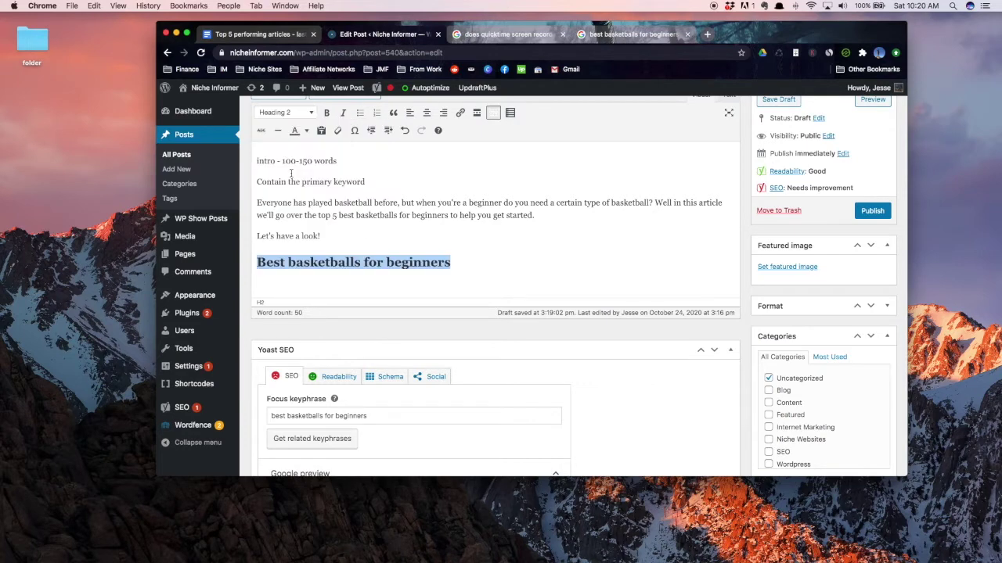
{"action": "left_click", "coordinate": [467, 266]}
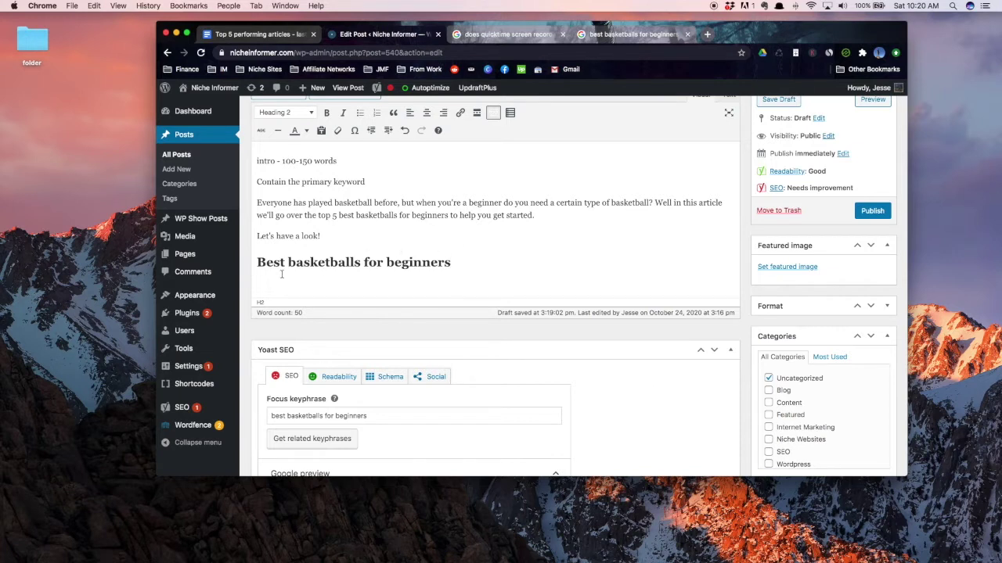
Step: Reword the heading to 'Here are the top 5 best basketballs for beginners'
{"action": "left_click", "coordinate": [258, 263]}
{"action": "type", "text": "Here are"}
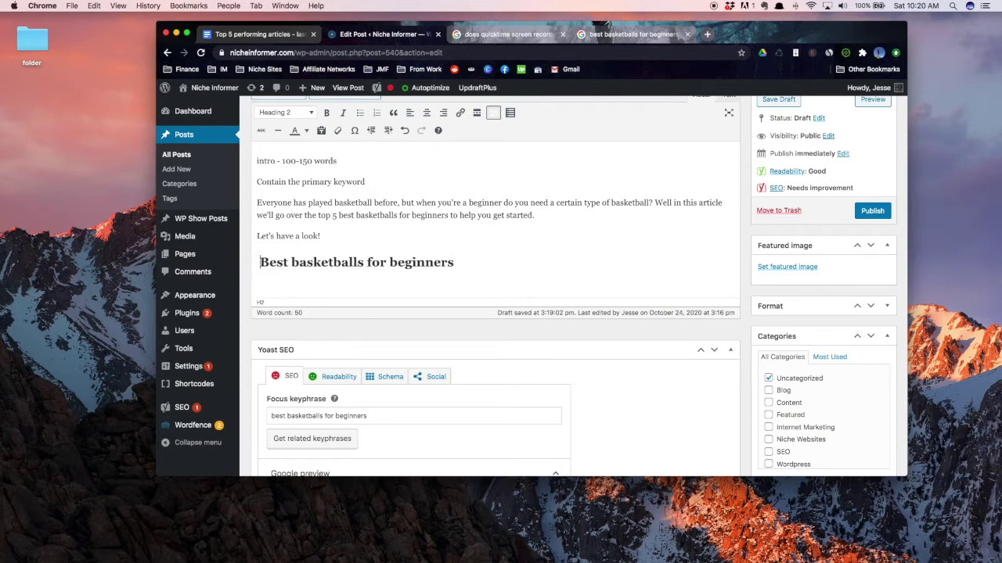
{"action": "type", "text": " the "}
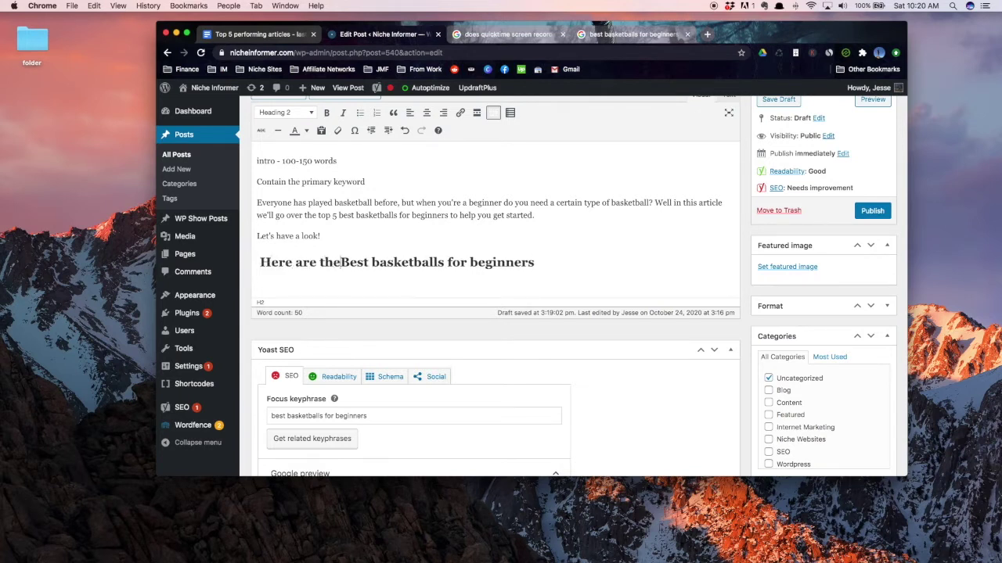
{"action": "type", "text": "top 5"}
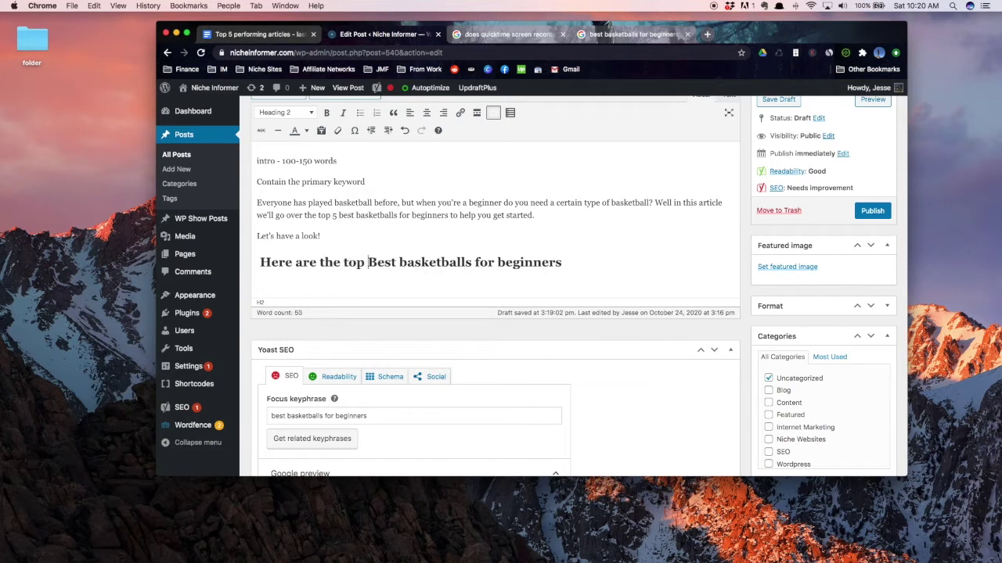
{"action": "key", "text": "Delete"}
{"action": "type", "text": "b"}
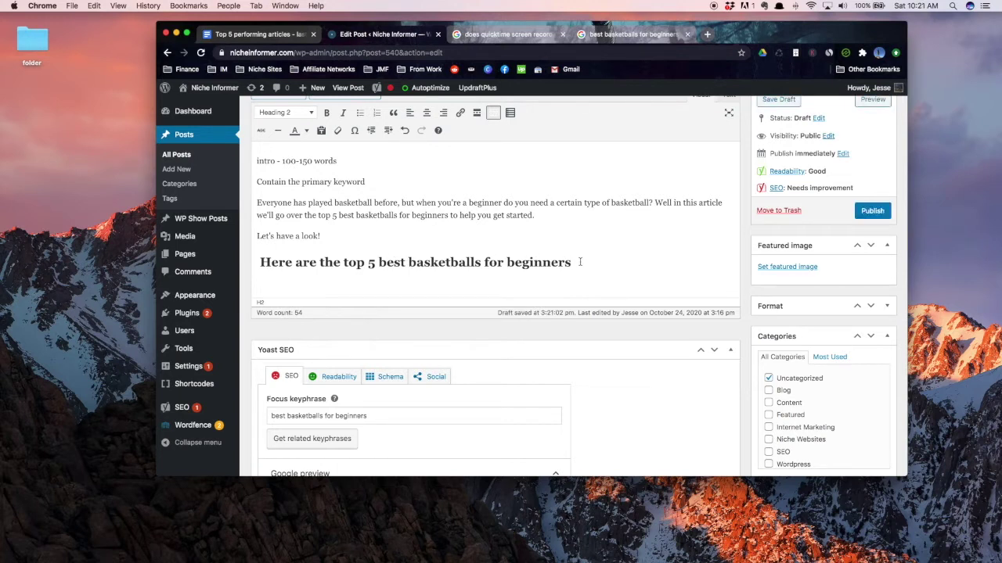
Step: Add a 'Top 2-3' line below the heading
{"action": "key", "text": "Return"}
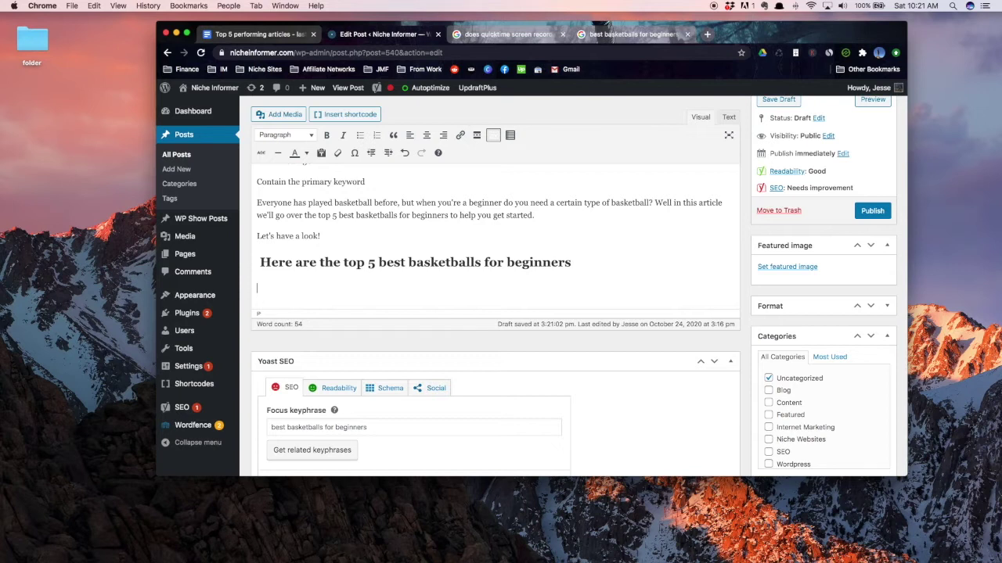
{"action": "type", "text": "Top 2-3"}
{"action": "key", "text": "Return"}
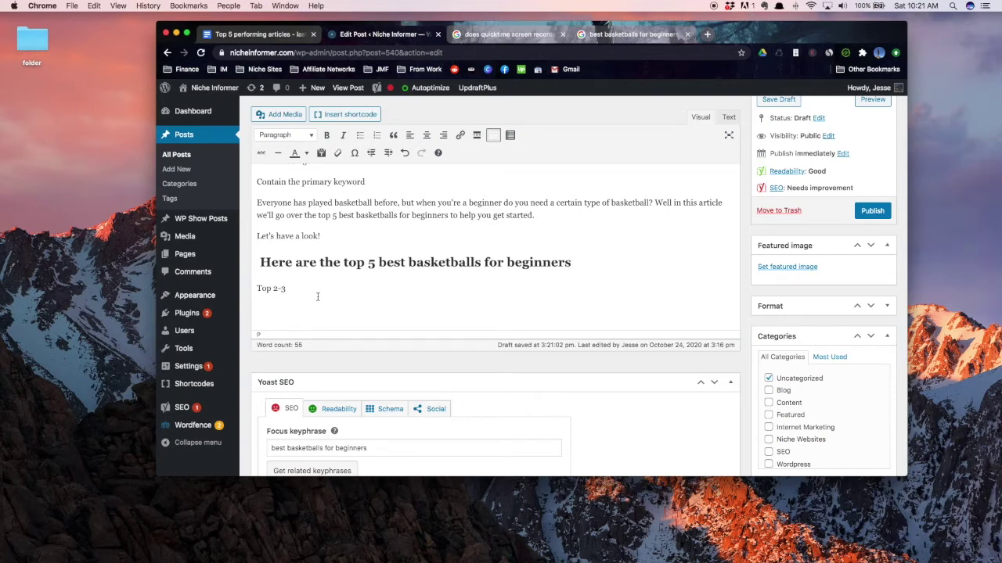
{"action": "scroll", "coordinate": [317, 297], "scroll_direction": "down", "scroll_amount": 3}
{"action": "scroll", "coordinate": [318, 298], "scroll_direction": "up", "scroll_amount": 1}
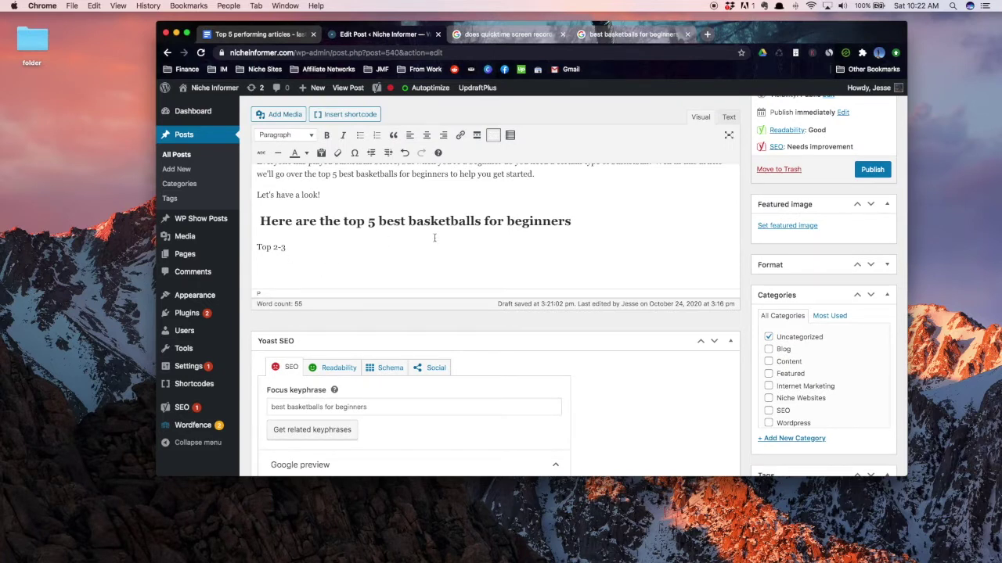
Step: Add a bulleted list of 'premium choice' and 'value choice', then start the product line
{"action": "left_click", "coordinate": [295, 262]}
{"action": "type", "text": "choice 1"}
{"action": "key", "text": "BackSpace"}
{"action": "key", "text": "BackSpace"}
{"action": "key", "text": "BackSpace"}
{"action": "key", "text": "BackSpace"}
{"action": "key", "text": "BackSpace"}
{"action": "key", "text": "BackSpace"}
{"action": "key", "text": "BackSpace"}
{"action": "key", "text": "BackSpace"}
{"action": "type", "text": "premium choice"}
{"action": "left_click", "coordinate": [359, 134]}
{"action": "key", "text": "Return"}
{"action": "type", "text": "value choice"}
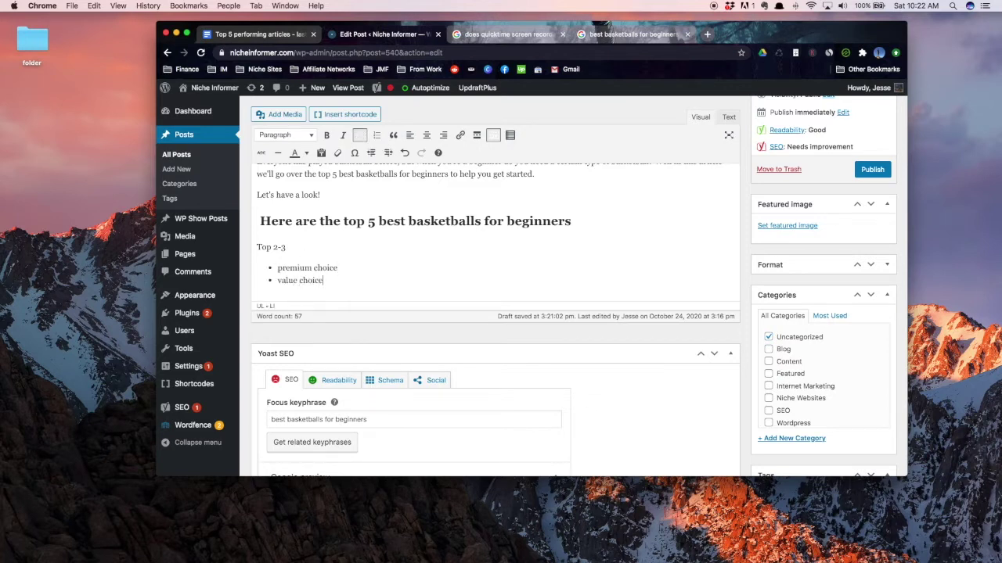
{"action": "key", "text": "Return"}
{"action": "key", "text": "Return"}
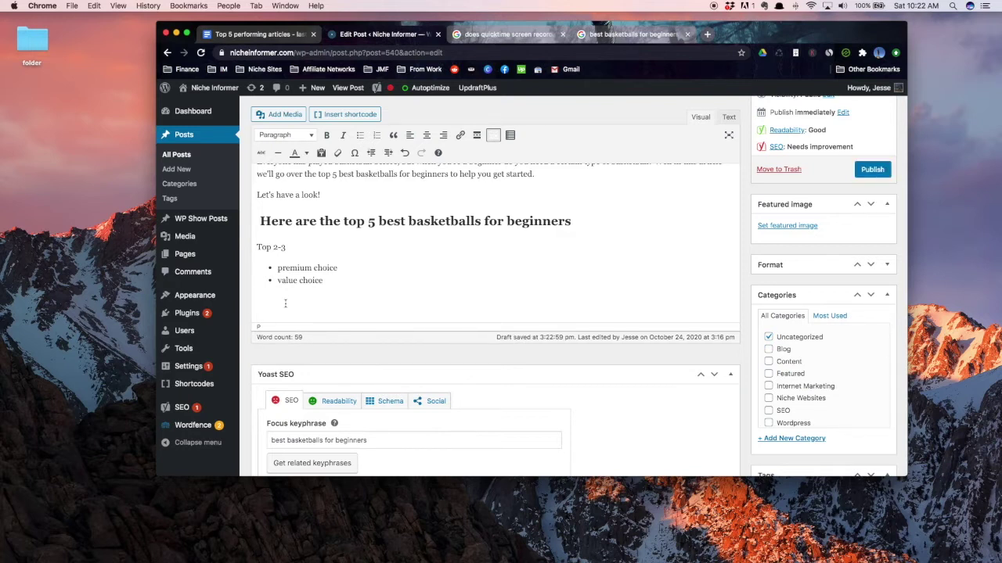
{"action": "type", "text": "Product"}
{"action": "type", "text": "1."}
Step: Make '1. Product name' a Heading 3 instead of an auto-numbered list item
{"action": "key", "text": "super+z"}
{"action": "left_click", "coordinate": [290, 136]}
{"action": "left_click", "coordinate": [288, 209]}
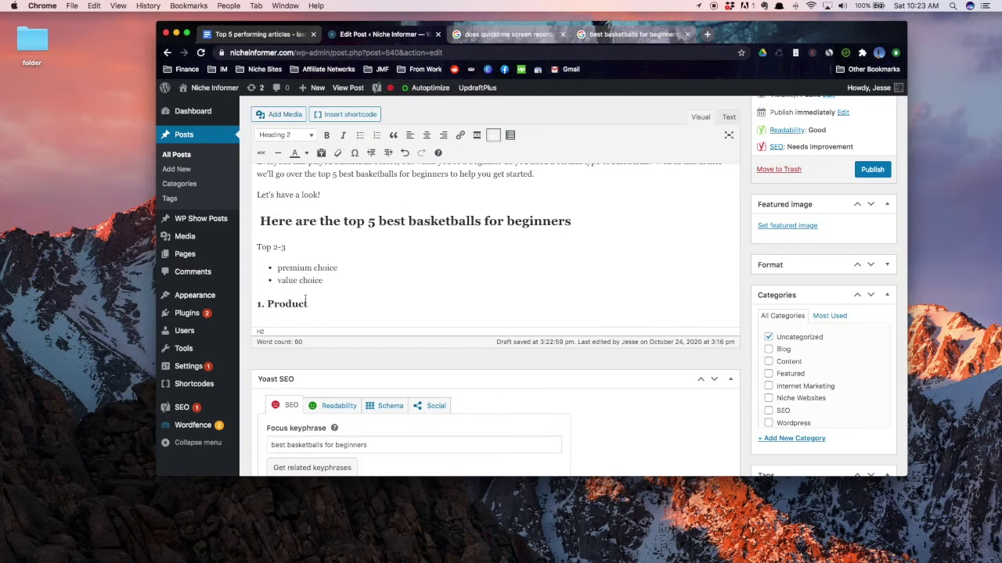
{"action": "scroll", "coordinate": [306, 300], "scroll_direction": "down", "scroll_amount": 3}
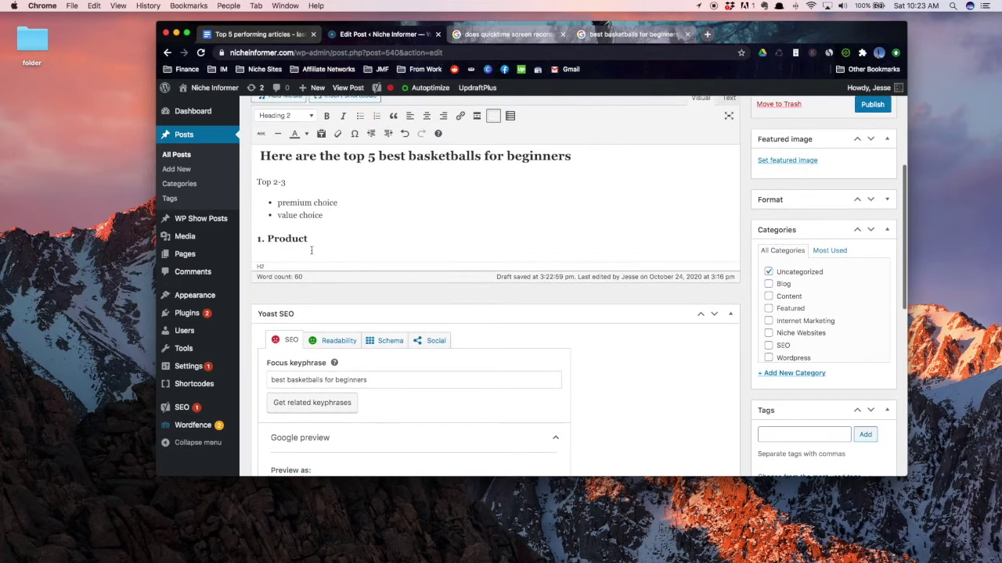
{"action": "type", "text": "name"}
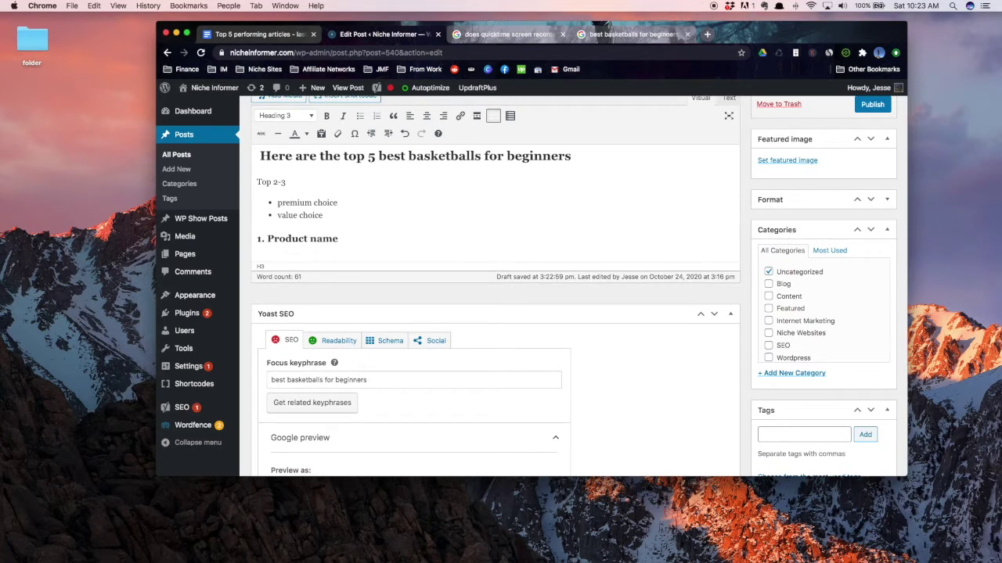
Step: Add a 'product image' placeholder line below the product heading
{"action": "key", "text": "Return"}
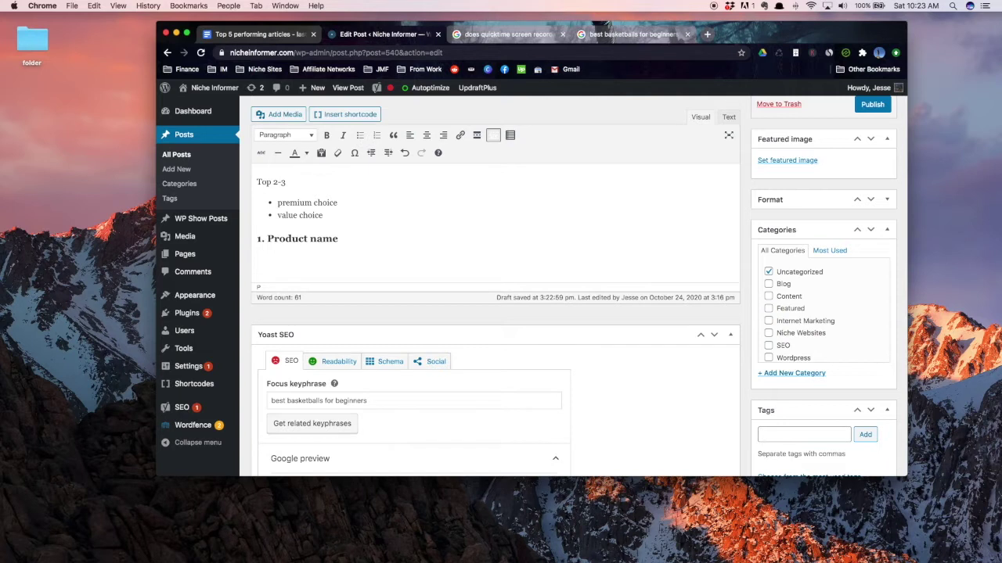
{"action": "type", "text": "product image"}
{"action": "key", "text": "Return"}
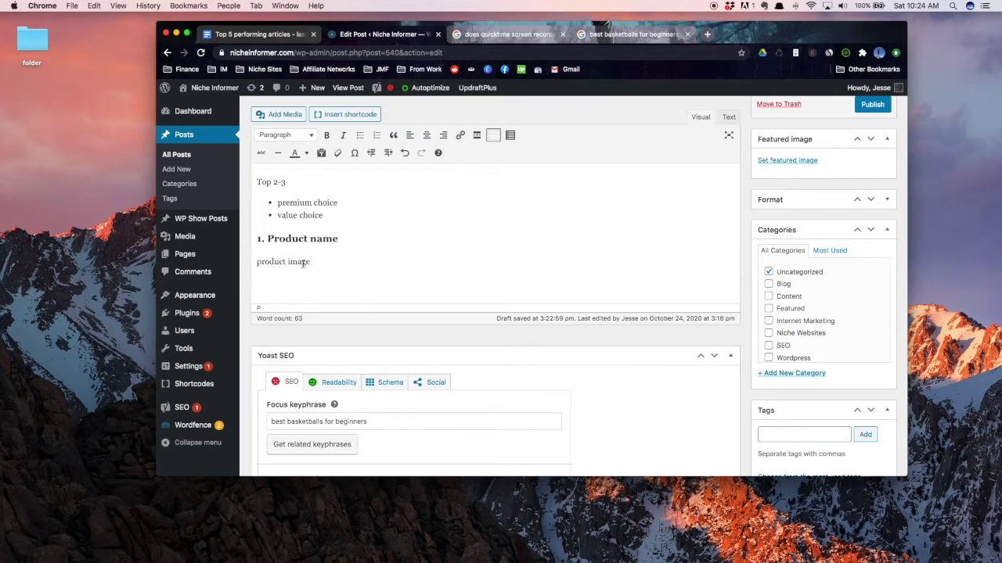
{"action": "key", "text": "BackSpace"}
Step: Add a 'Features' line formatted as Heading 4
{"action": "type", "text": "Features"}
{"action": "left_click", "coordinate": [286, 138]}
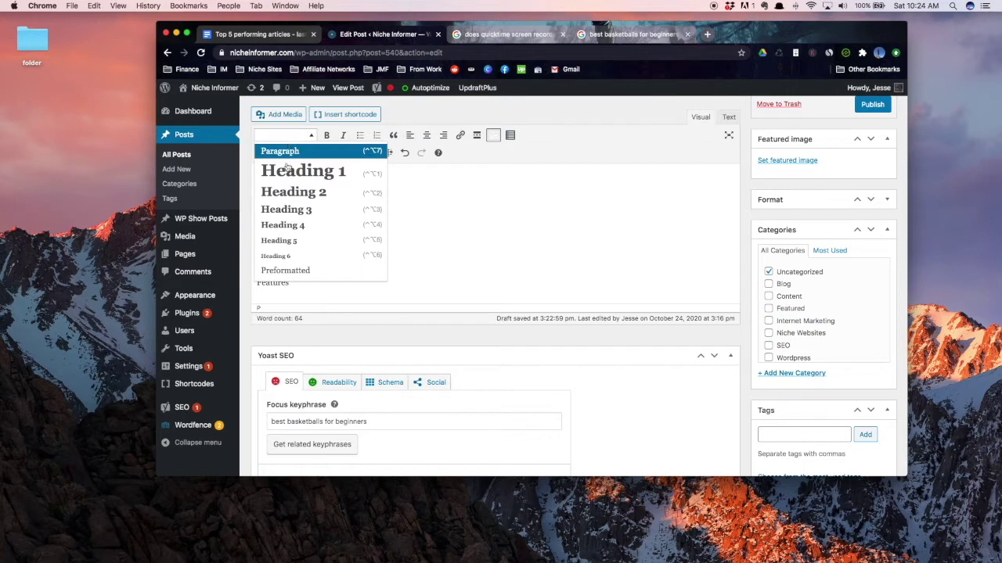
{"action": "left_click", "coordinate": [284, 225]}
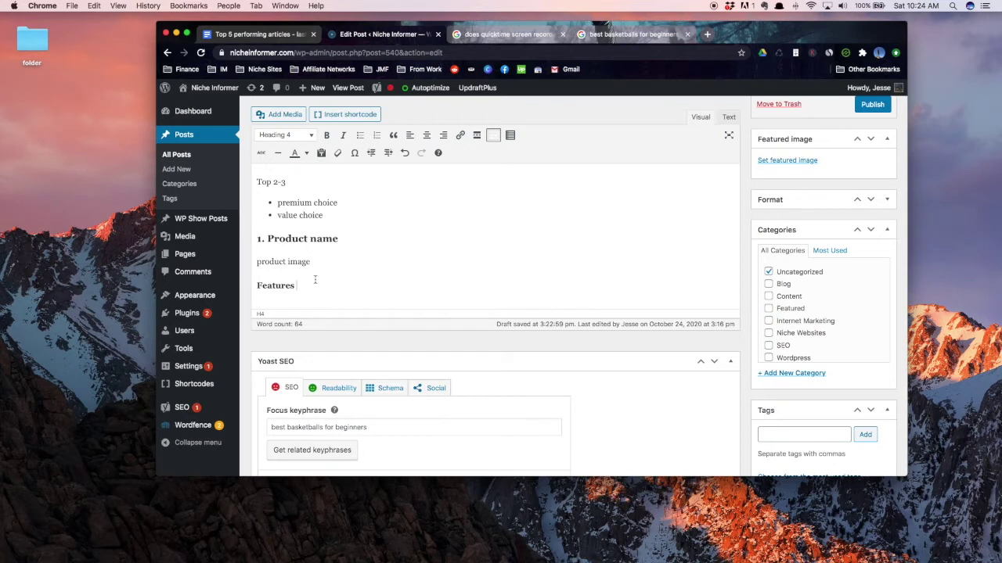
{"action": "key", "text": "Return"}
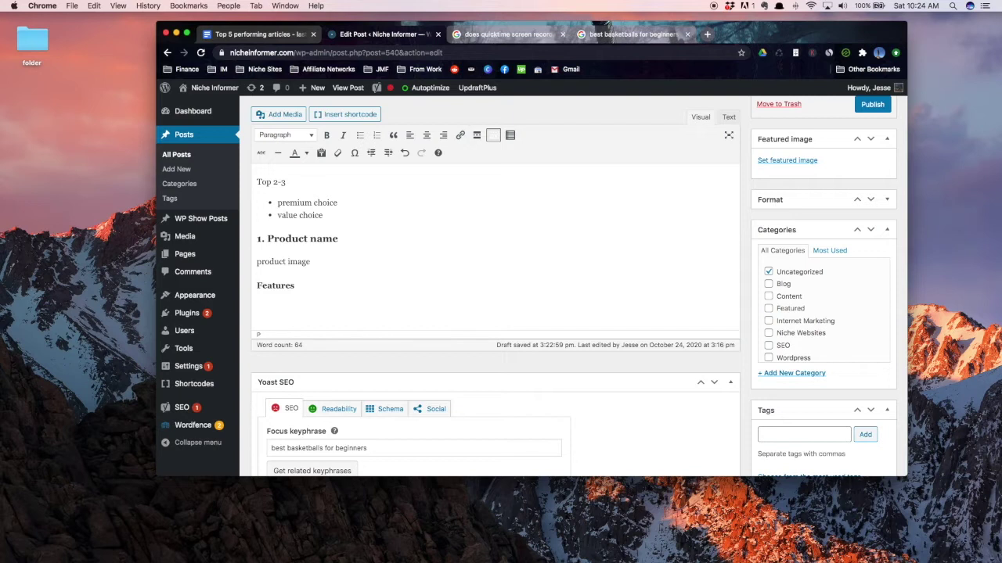
{"action": "type", "text": "1"}
{"action": "type", "text": "features"}
Step: List 'feature 1', 'feature 2' and 'feature 3' as bullets under Features
{"action": "key", "text": "BackSpace"}
{"action": "type", "text": "1"}
{"action": "left_click", "coordinate": [360, 135]}
{"action": "key", "text": "Return"}
{"action": "type", "text": "feature"}
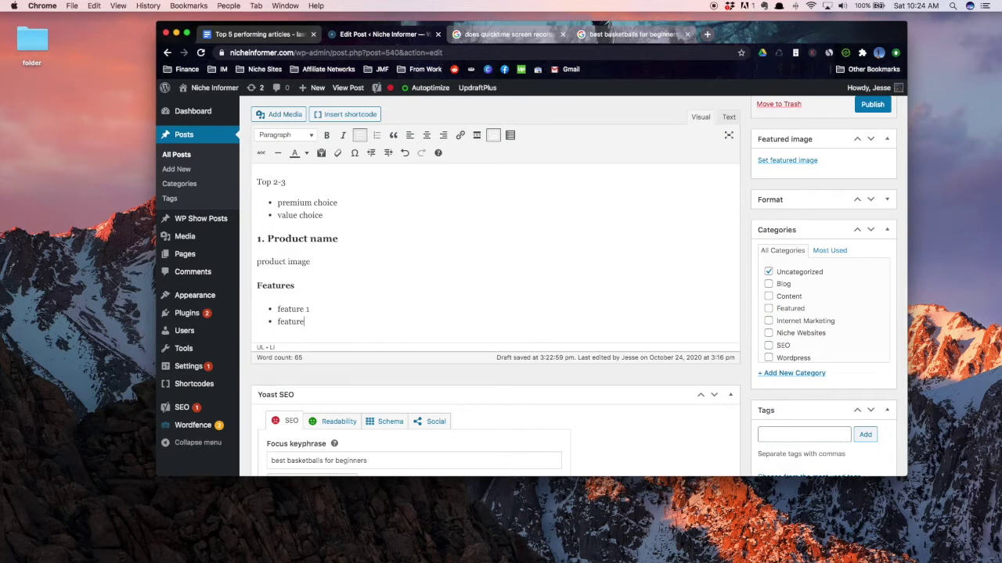
{"action": "type", "text": " 2"}
{"action": "key", "text": "Return"}
{"action": "type", "text": "feature 3"}
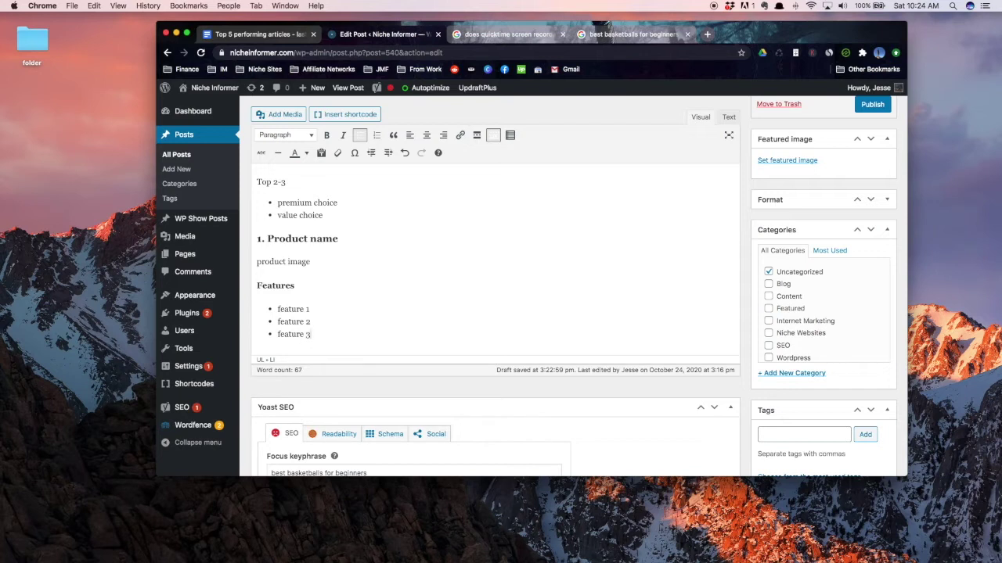
{"action": "key", "text": "Return"}
{"action": "key", "text": "Return"}
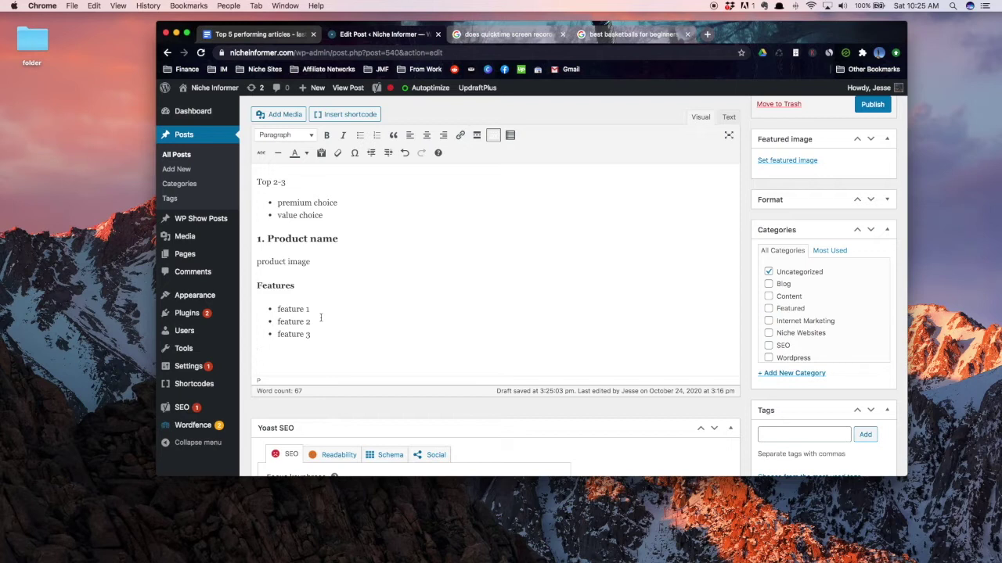
Step: Add the 'Description - 75 words | 2 or 3 paragraphs' note and a 'Call to action - Buy on Amazon' line below it
{"action": "type", "text": "Description - 75 words"}
{"action": "type", "text": "| 2 or 3 paragp"}
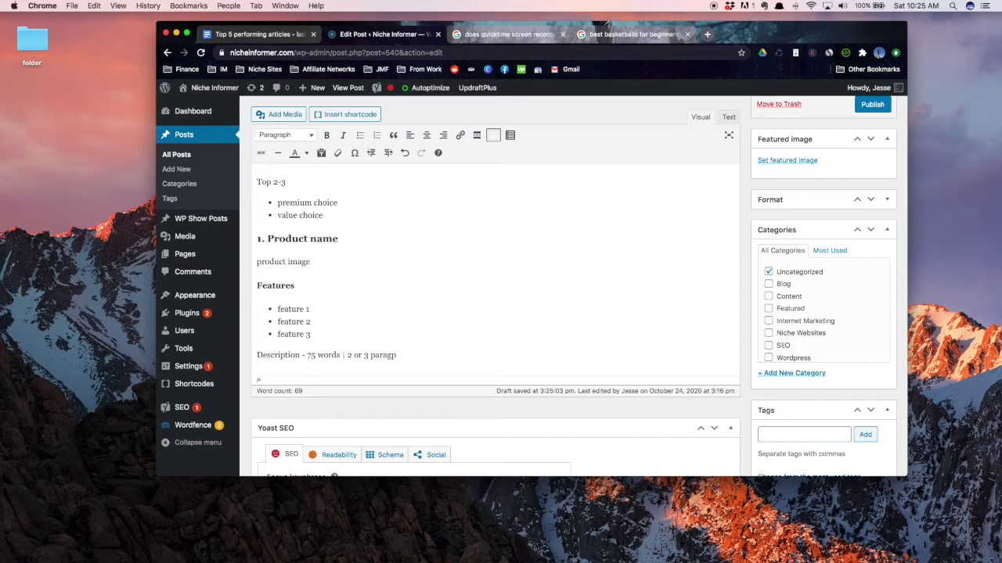
{"action": "type", "text": "raphs"}
{"action": "key", "text": "Return"}
{"action": "key", "text": "Return"}
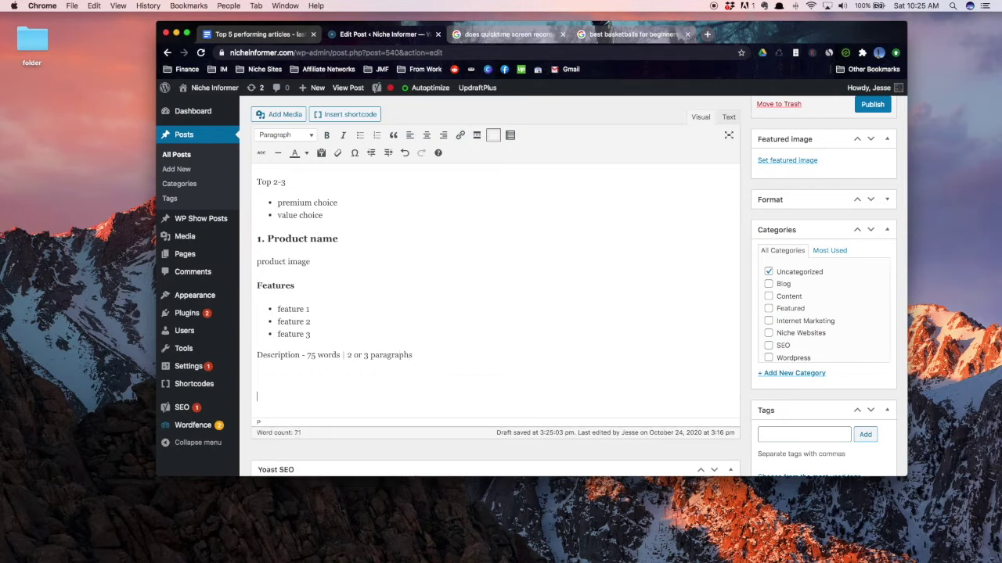
{"action": "key", "text": "BackSpace"}
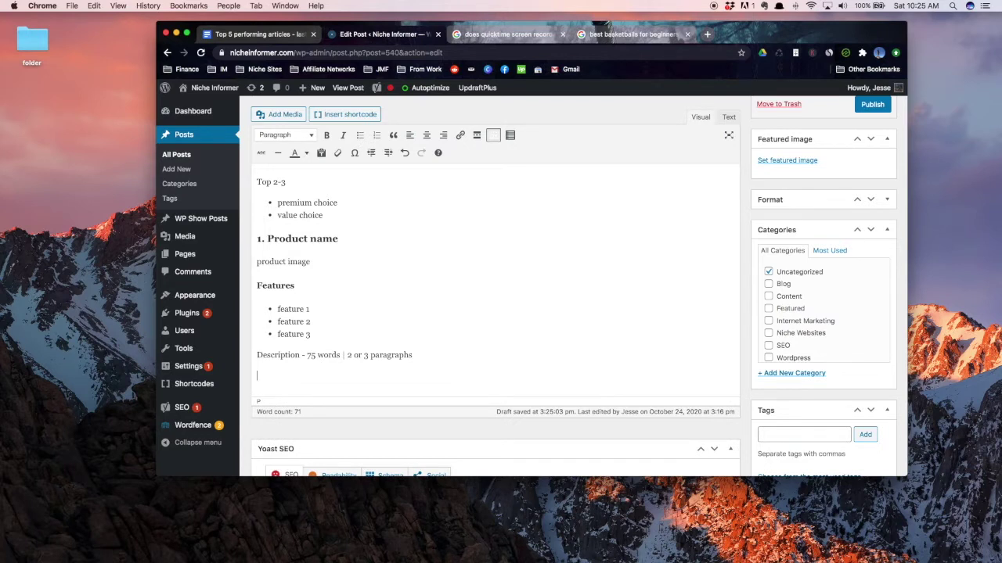
{"action": "type", "text": "Call to action - Buy on Amazon"}
Step: Turn 'Buy on Amazon' into a hyperlink pointing to '#'
{"action": "left_click_drag", "start_coordinate": [312, 375], "coordinate": [371, 376]}
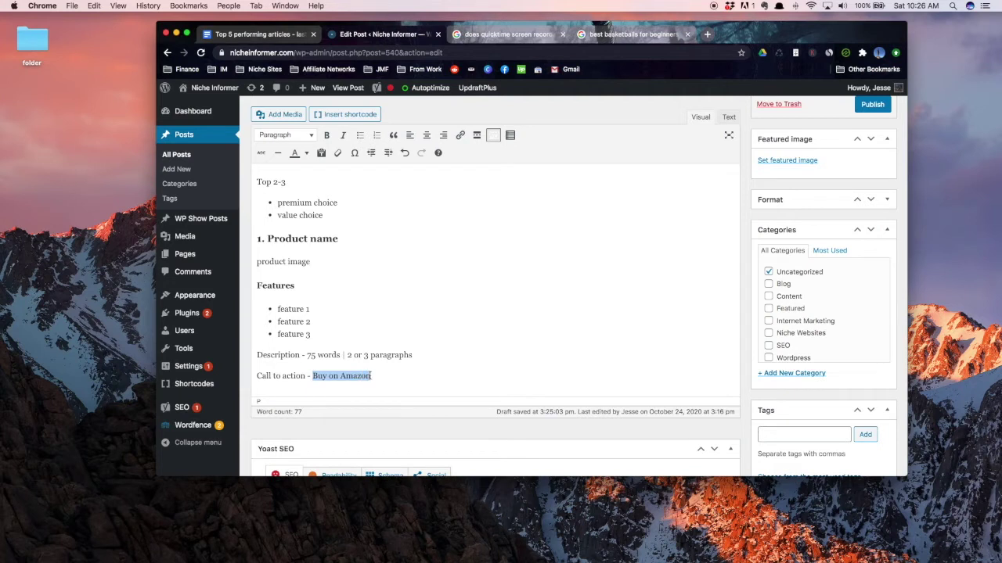
{"action": "left_click", "coordinate": [460, 135]}
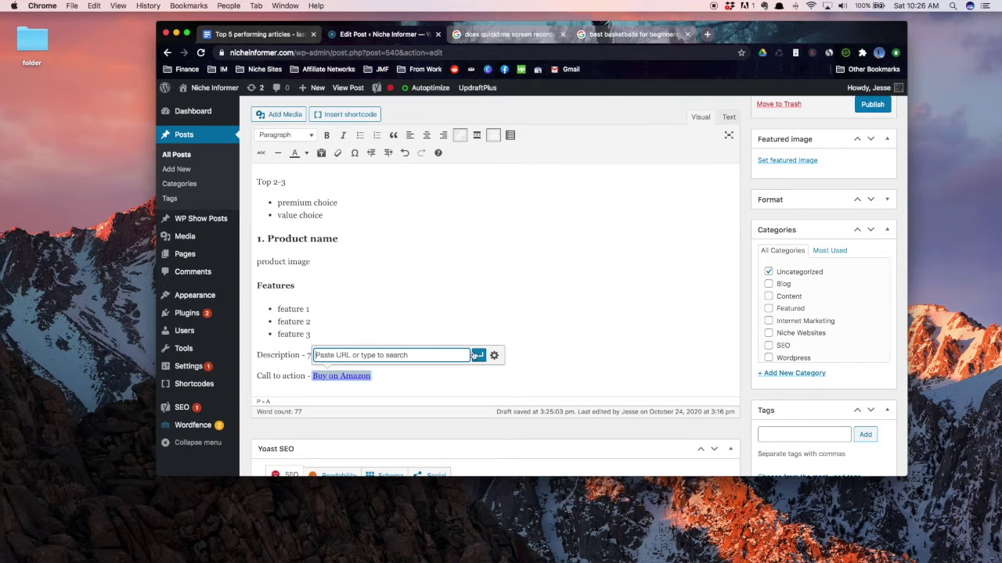
{"action": "type", "text": "#"}
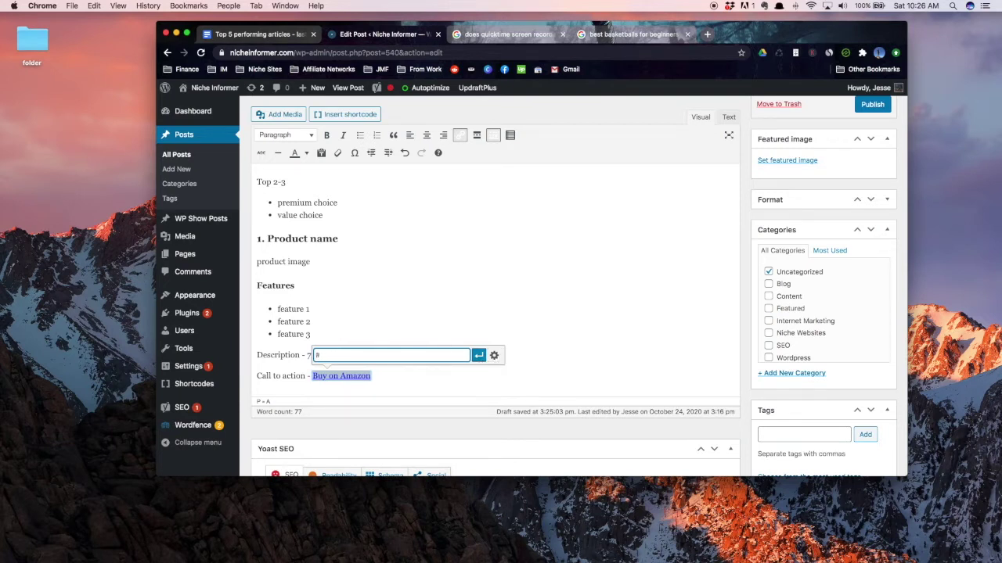
{"action": "left_click", "coordinate": [479, 355]}
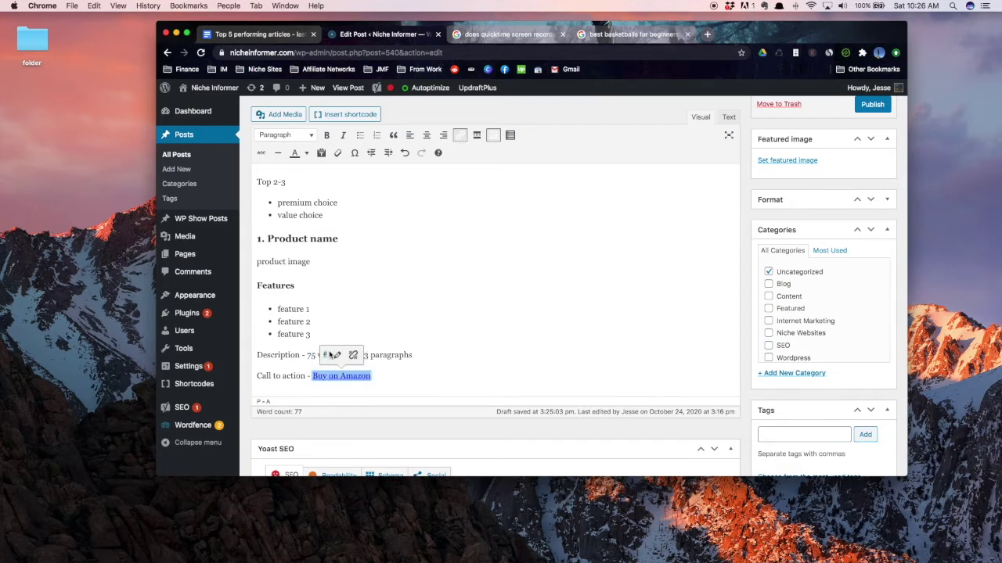
{"action": "left_click", "coordinate": [337, 355]}
{"action": "left_click", "coordinate": [493, 355]}
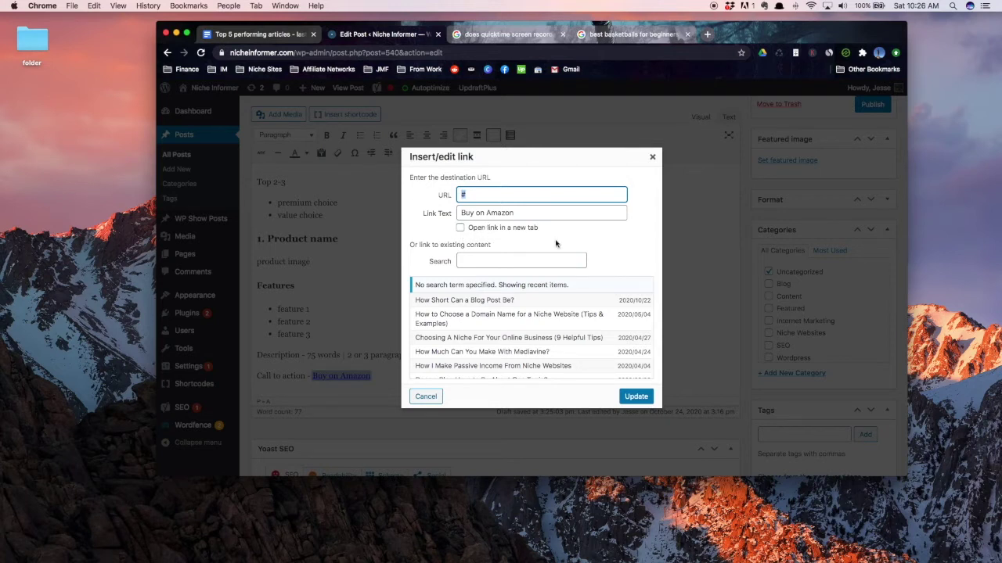
{"action": "left_click", "coordinate": [652, 157]}
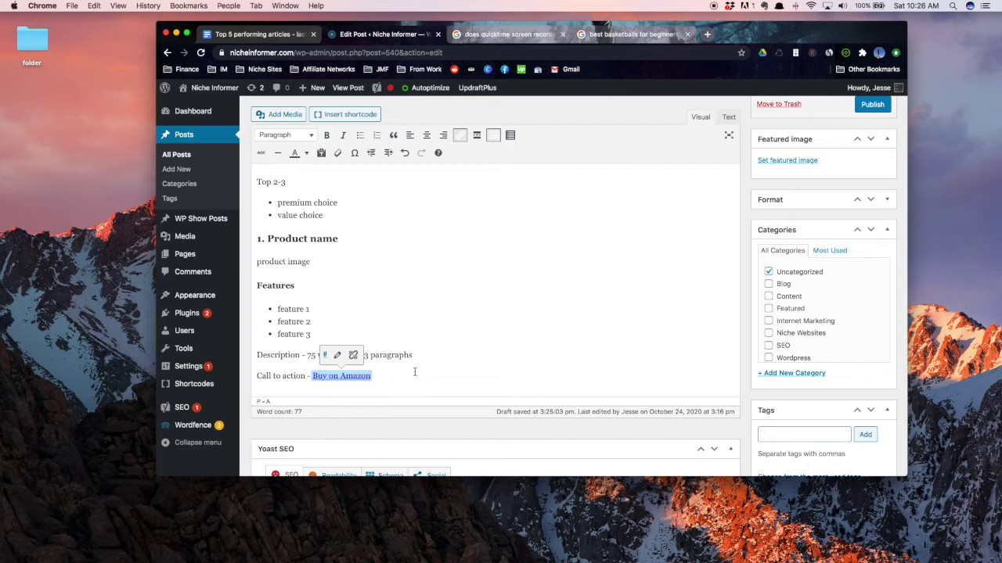
Step: Insert a horizontal divider on a new line below the call to action
{"action": "left_click", "coordinate": [372, 376]}
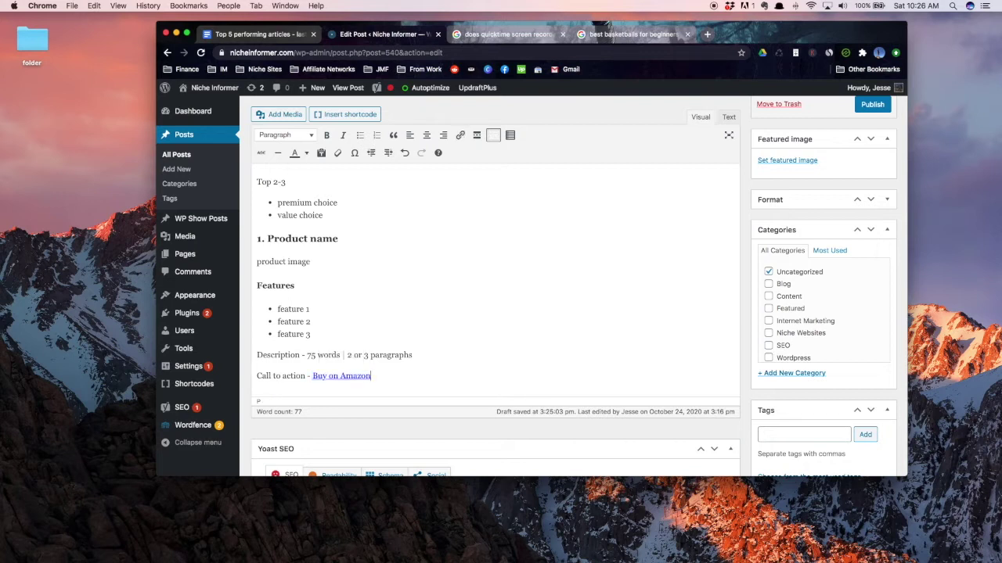
{"action": "key", "text": "Return"}
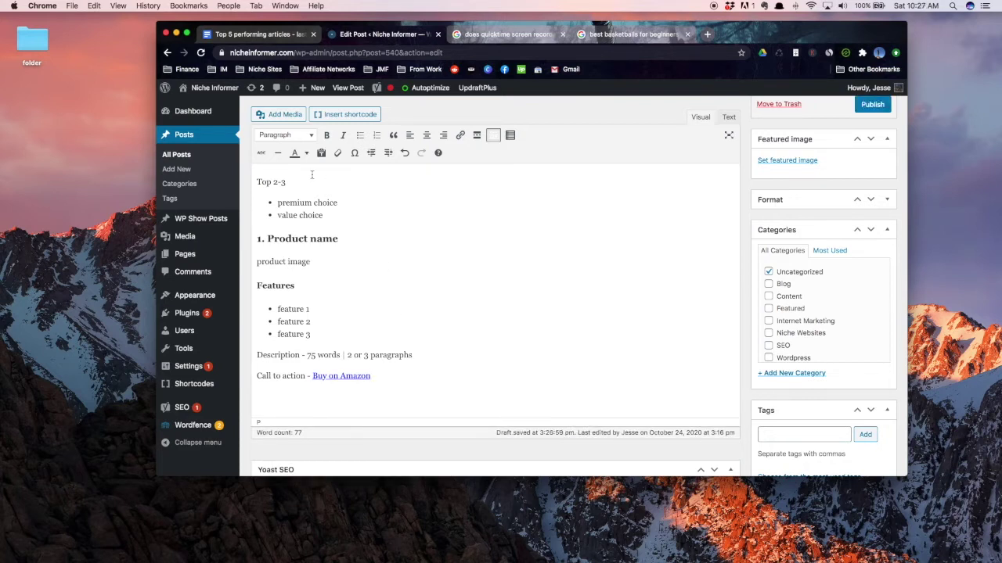
{"action": "left_click", "coordinate": [278, 154]}
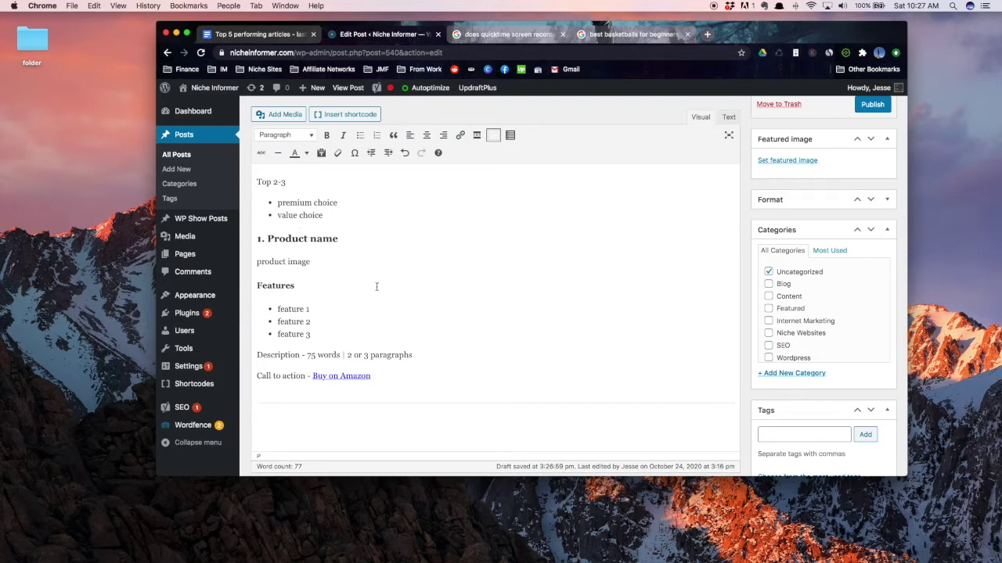
Step: Paste a copy of the product section, from heading to call to action, below the divider
{"action": "scroll", "coordinate": [376, 286], "scroll_direction": "down", "scroll_amount": 2}
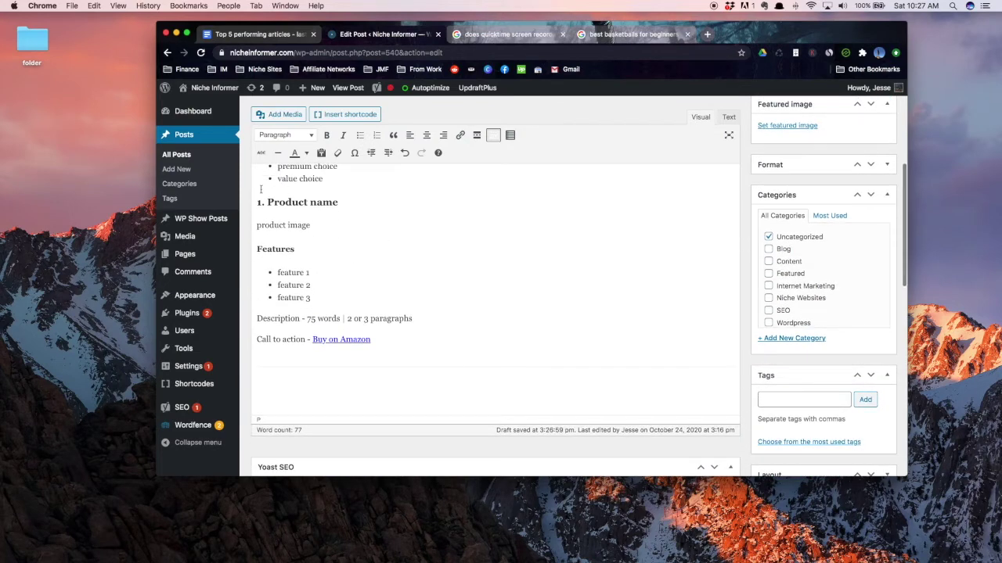
{"action": "left_click_drag", "start_coordinate": [257, 202], "coordinate": [338, 358]}
{"action": "key", "text": "super+c"}
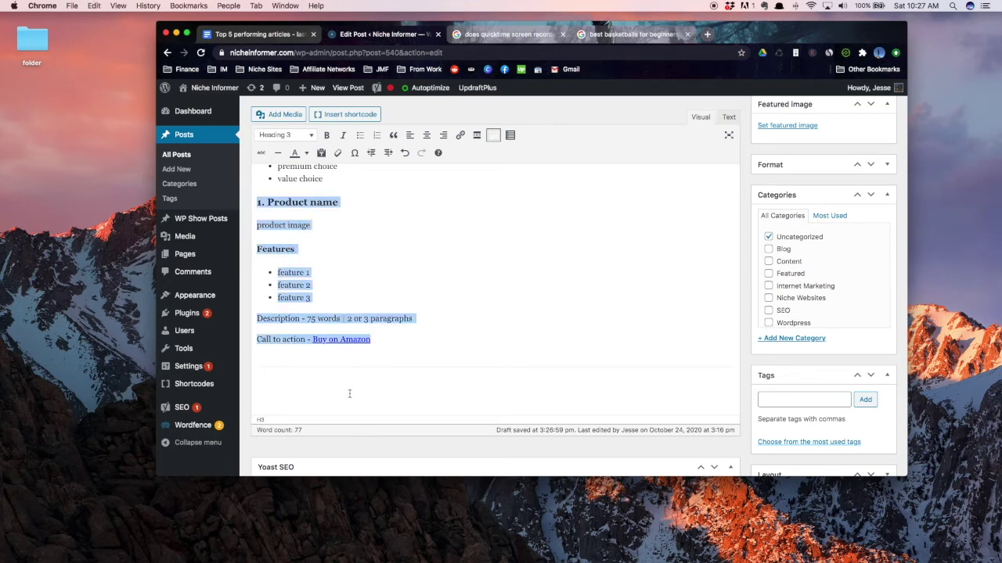
{"action": "left_click", "coordinate": [289, 385]}
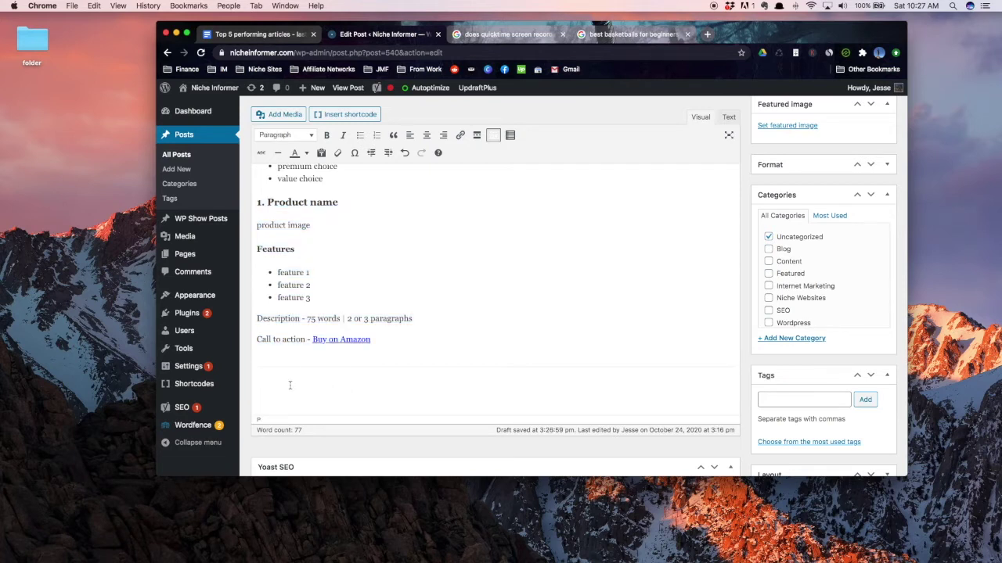
{"action": "key", "text": "super+v"}
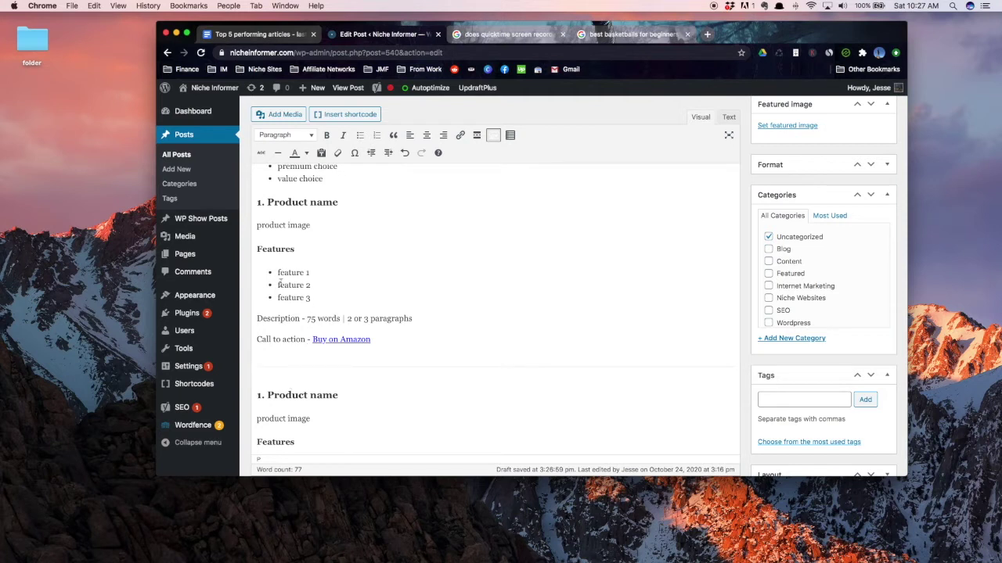
Step: Renumber the pasted product headings to 3 and 4
{"action": "scroll", "coordinate": [279, 285], "scroll_direction": "down", "scroll_amount": 2}
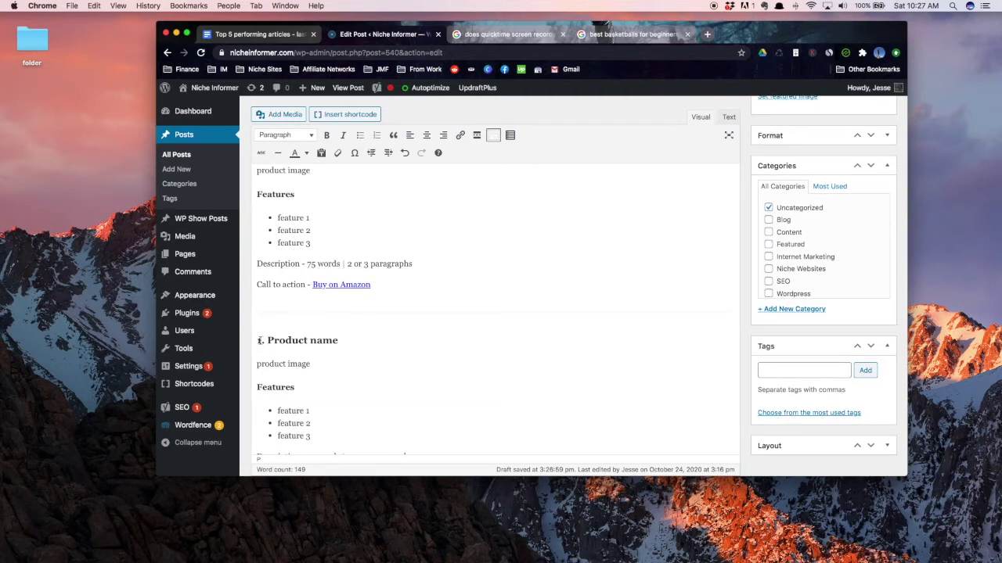
{"action": "left_click", "coordinate": [260, 340]}
{"action": "key", "text": "BackSpace"}
{"action": "type", "text": "2"}
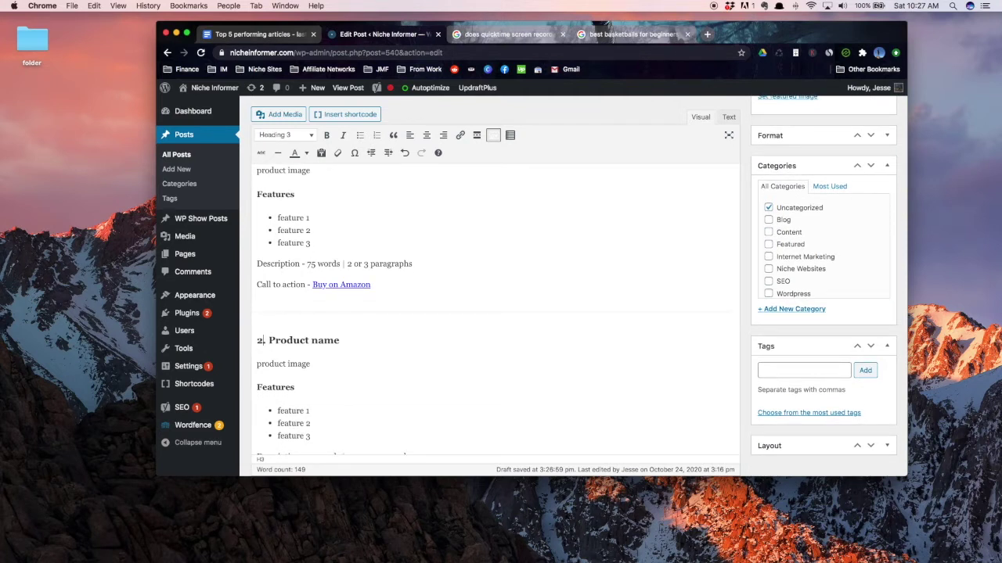
{"action": "key", "text": "super+z"}
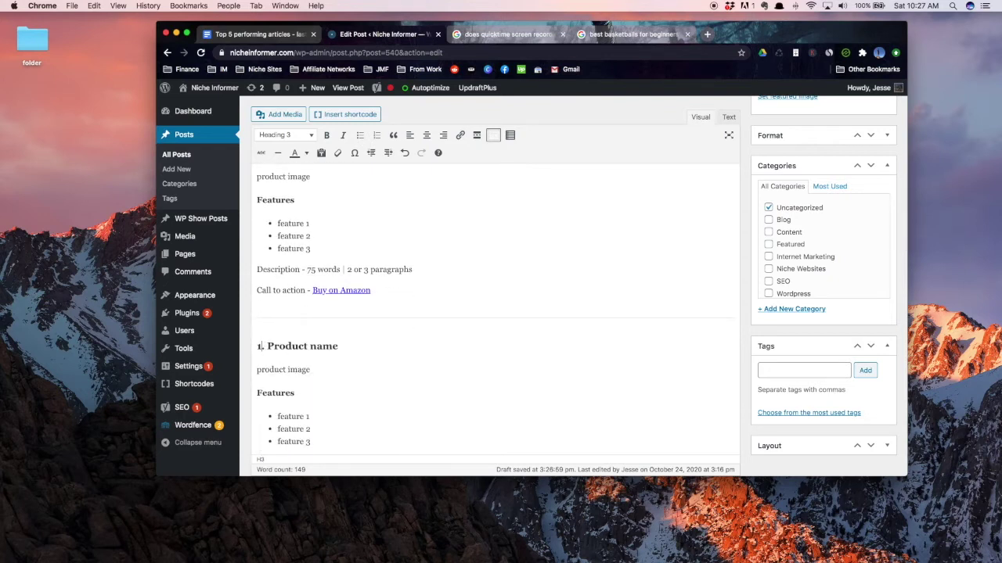
{"action": "key", "text": "BackSpace"}
{"action": "type", "text": "3"}
{"action": "scroll", "coordinate": [493, 313], "scroll_direction": "down", "scroll_amount": 5}
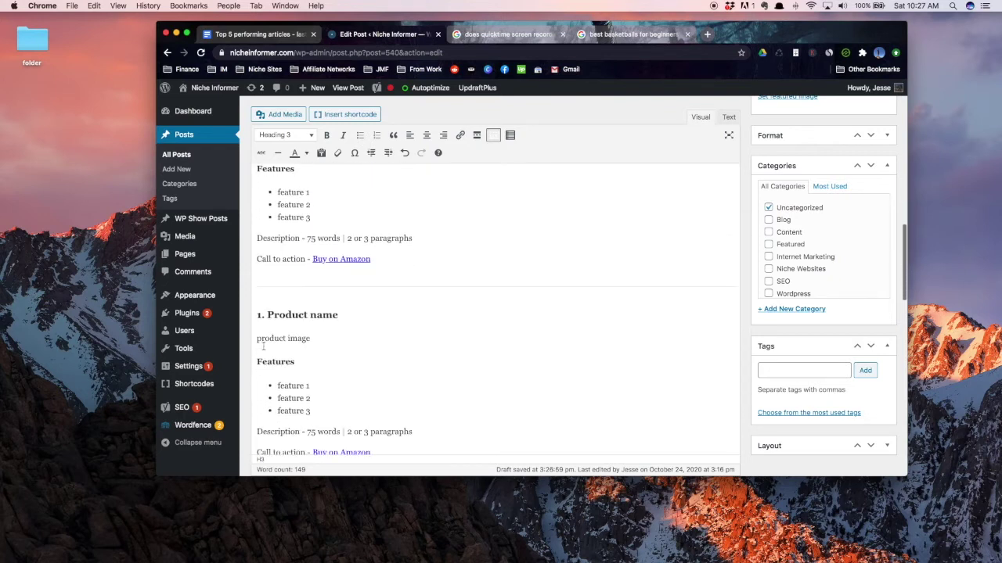
{"action": "left_click", "coordinate": [263, 314]}
{"action": "key", "text": "BackSpace"}
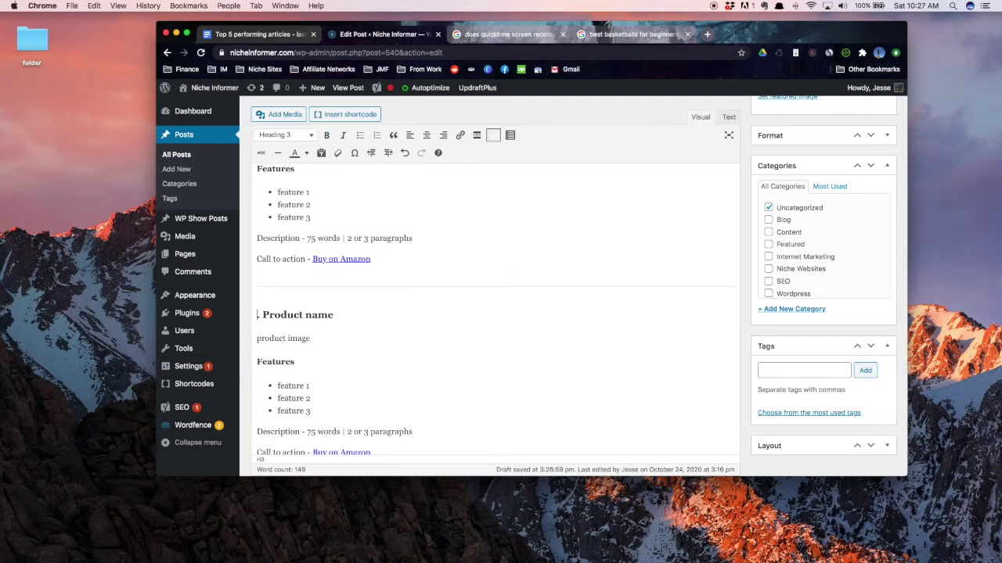
{"action": "type", "text": "4."}
Step: Set the next product heading to 4 and the last one to 5
{"action": "scroll", "coordinate": [263, 315], "scroll_direction": "down", "scroll_amount": 5}
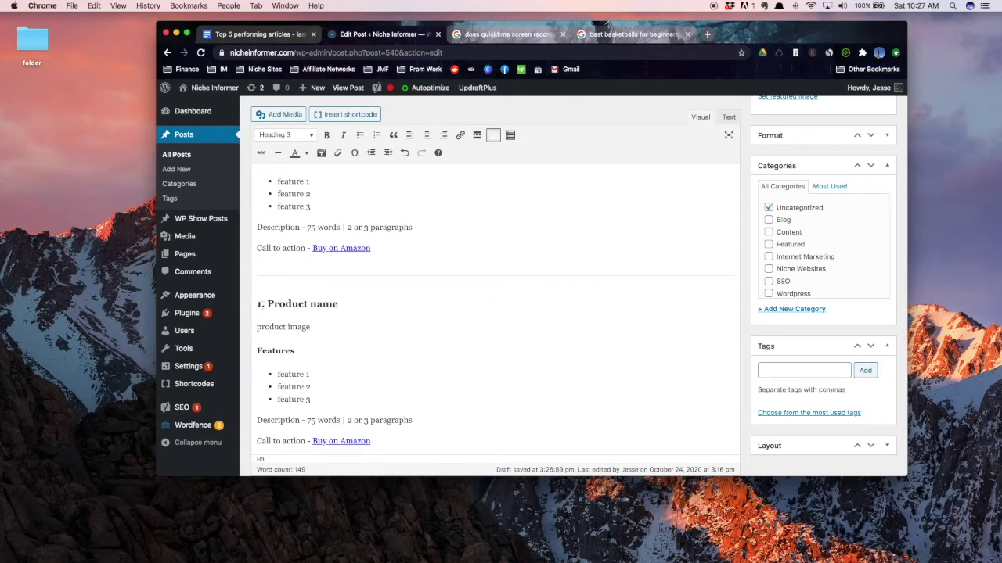
{"action": "left_click", "coordinate": [261, 304]}
{"action": "key", "text": "BackSpace"}
{"action": "type", "text": "4"}
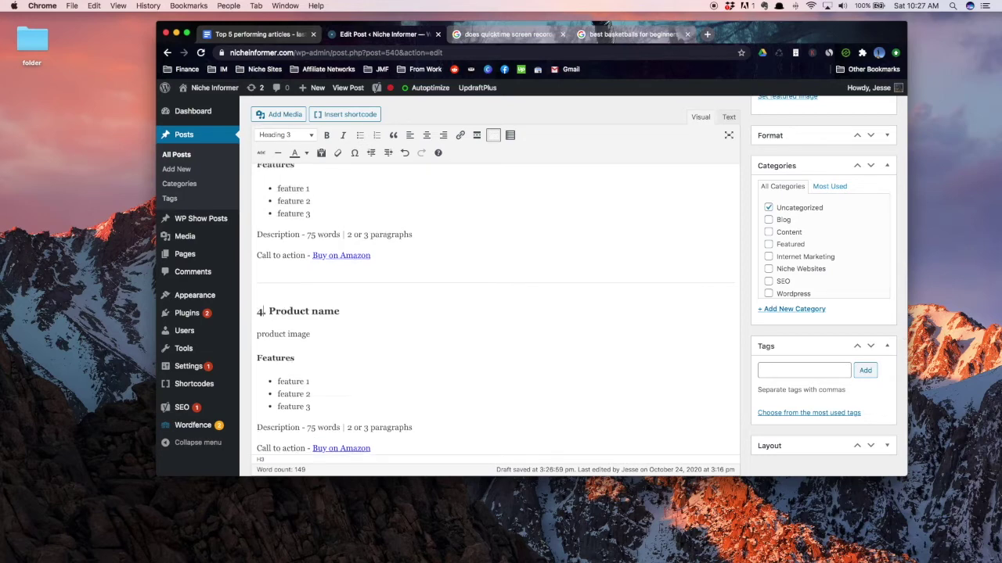
{"action": "scroll", "coordinate": [493, 313], "scroll_direction": "up", "scroll_amount": 2}
{"action": "scroll", "coordinate": [263, 338], "scroll_direction": "up", "scroll_amount": 4}
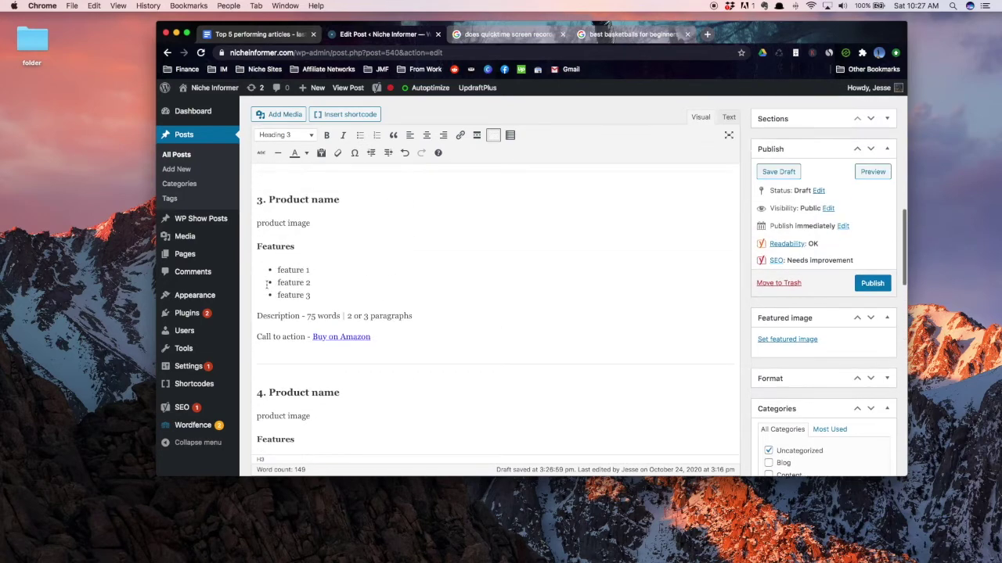
{"action": "scroll", "coordinate": [264, 313], "scroll_direction": "down", "scroll_amount": 5}
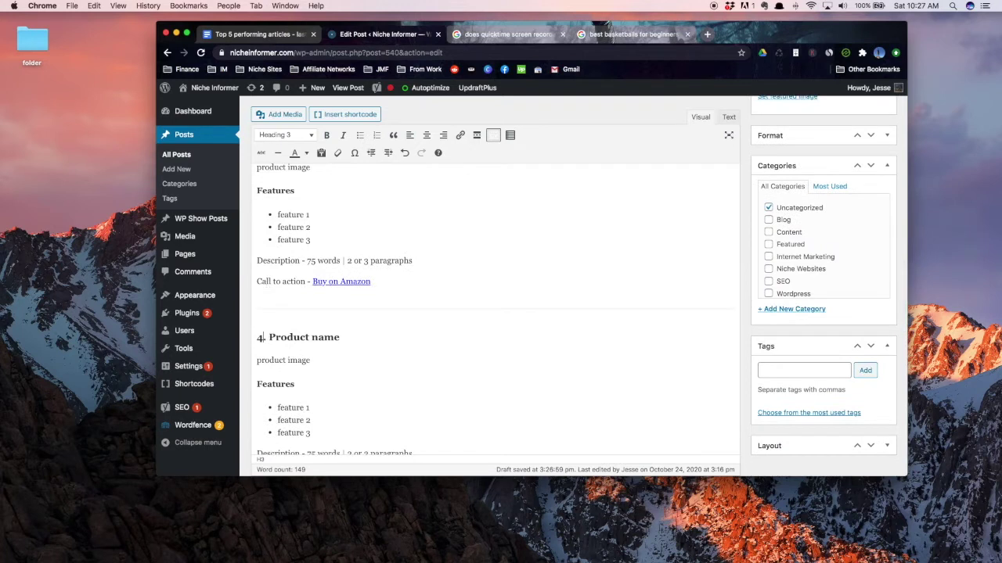
{"action": "key", "text": "BackSpace"}
{"action": "type", "text": "5"}
Step: Delete the extra duplicated product section and start a plain paragraph below the last divider
{"action": "key", "text": "Home"}
{"action": "key", "text": "ctrl+shift+End"}
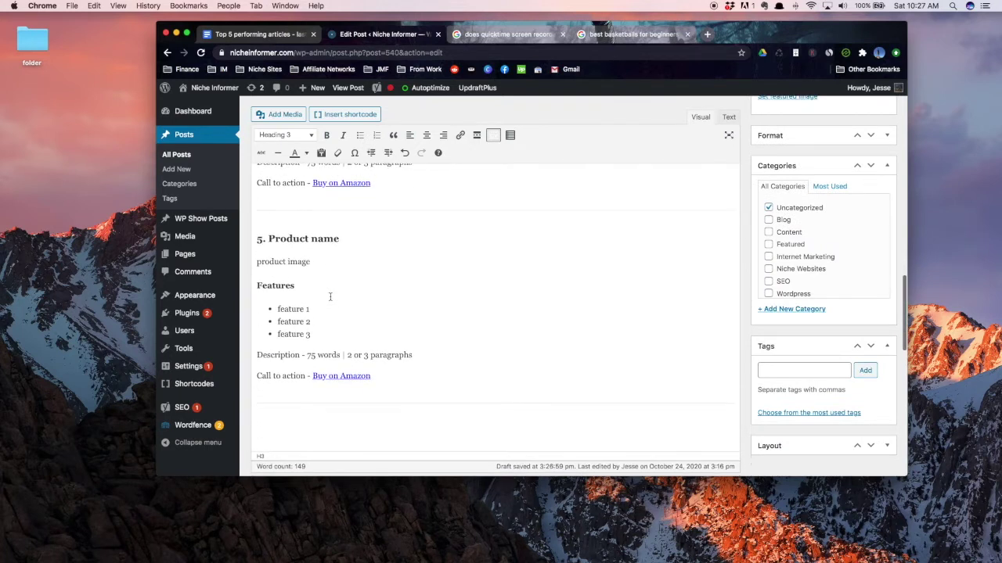
{"action": "key", "text": "Delete"}
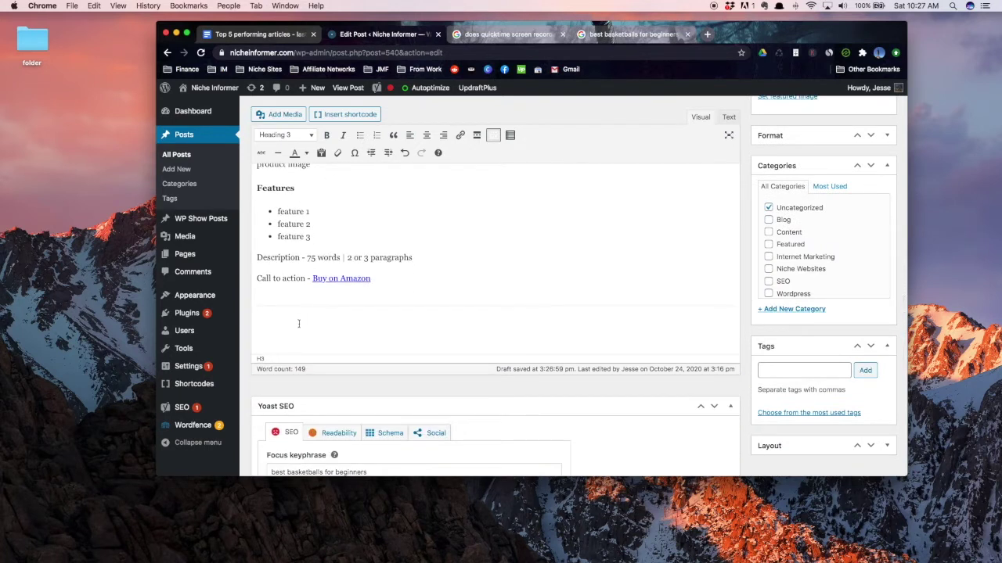
{"action": "key", "text": "Return"}
{"action": "scroll", "coordinate": [299, 323], "scroll_direction": "up", "scroll_amount": 20}
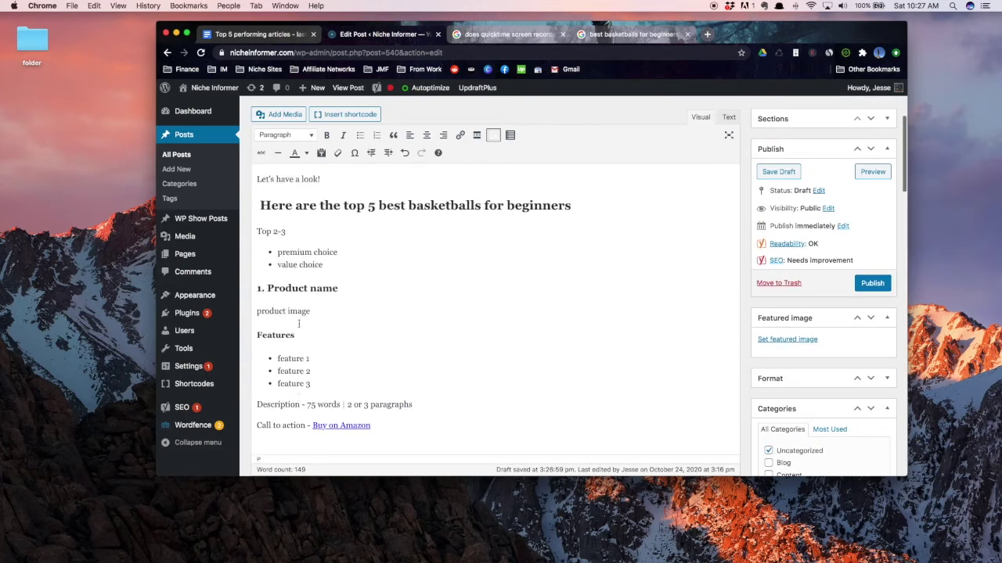
{"action": "scroll", "coordinate": [298, 324], "scroll_direction": "up", "scroll_amount": 3}
{"action": "scroll", "coordinate": [299, 324], "scroll_direction": "down", "scroll_amount": 20}
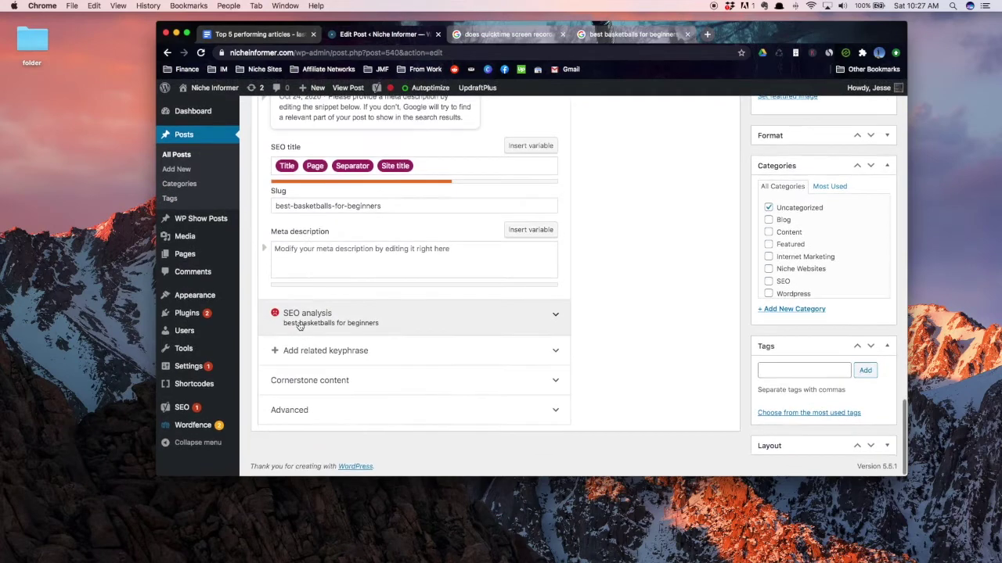
{"action": "scroll", "coordinate": [298, 323], "scroll_direction": "up", "scroll_amount": 10}
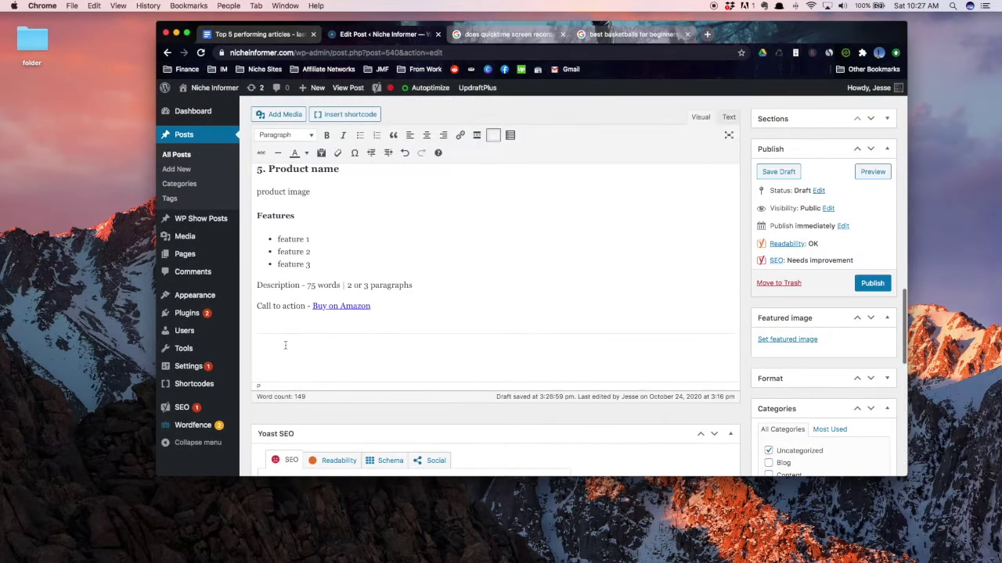
{"action": "left_click", "coordinate": [284, 352]}
Step: Add 'What to look for when buying a basketball' as a Heading 2 with a new paragraph below
{"action": "type", "text": "What to look for whe"}
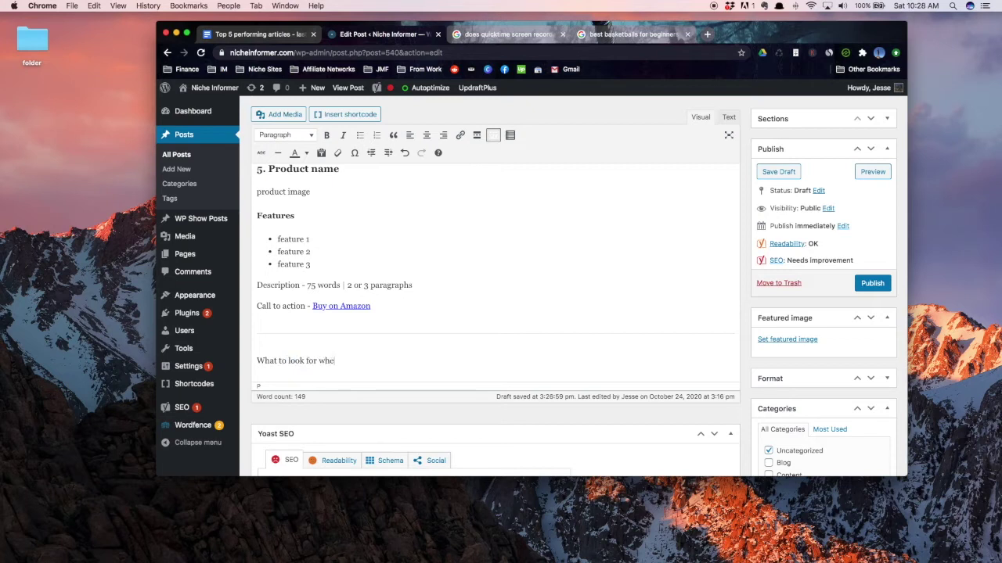
{"action": "type", "text": "n buying a basketball"}
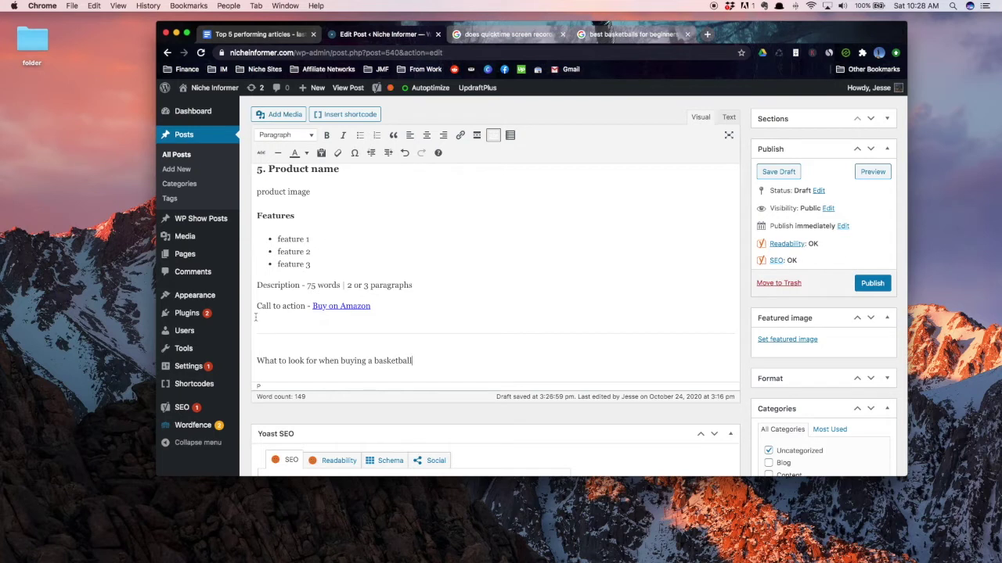
{"action": "left_click", "coordinate": [287, 135]}
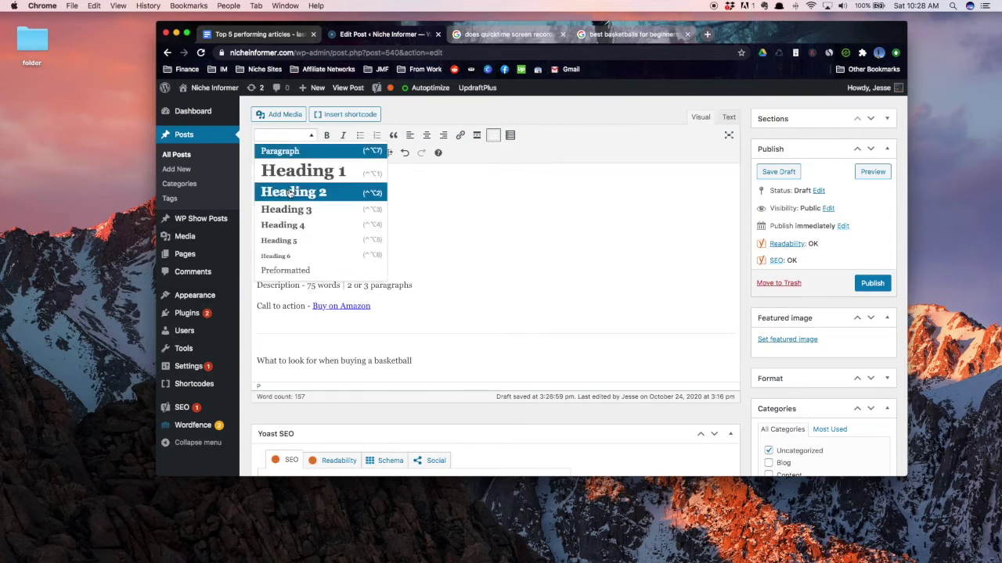
{"action": "left_click", "coordinate": [290, 193]}
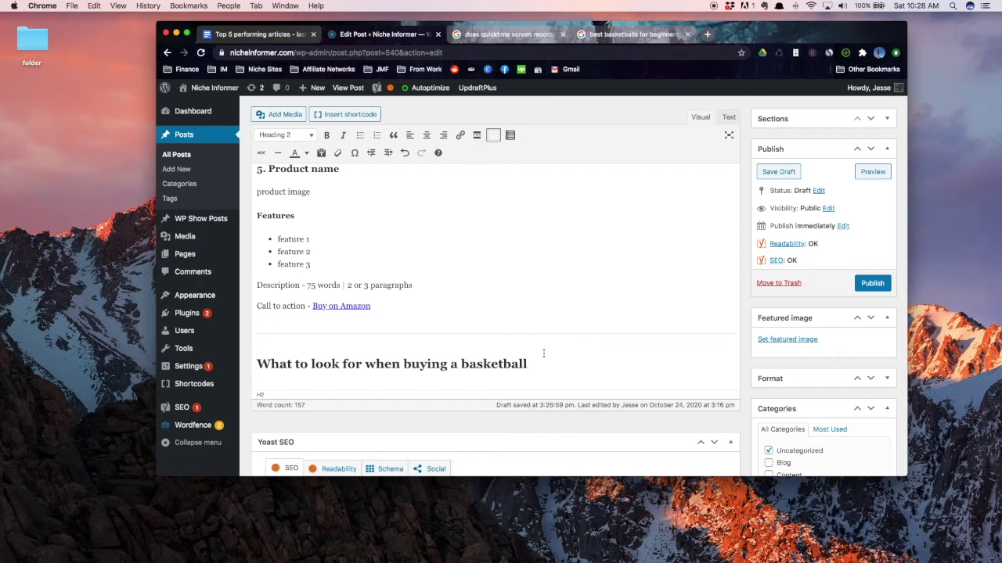
{"action": "triple_click", "coordinate": [300, 359]}
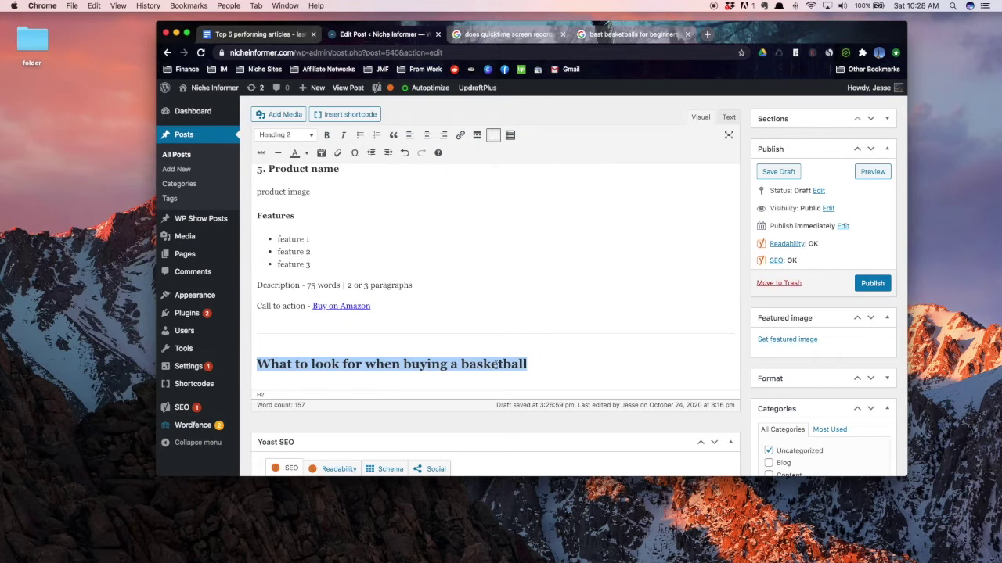
{"action": "left_click", "coordinate": [532, 363]}
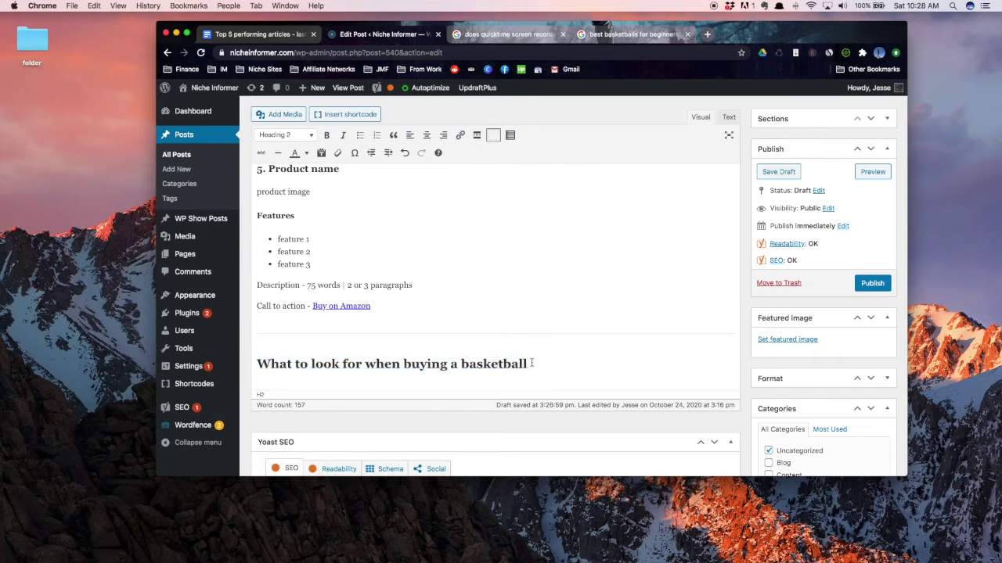
{"action": "key", "text": "Return"}
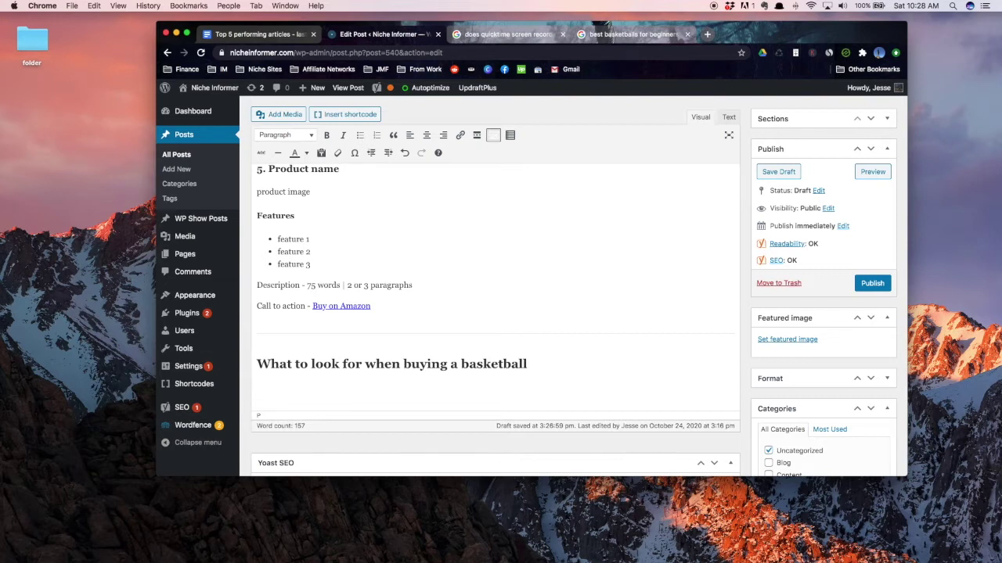
Step: Add a 'Basketball material' Heading 3 with a 'Description' paragraph below it
{"action": "type", "text": "Basketball material"}
{"action": "left_click", "coordinate": [278, 136]}
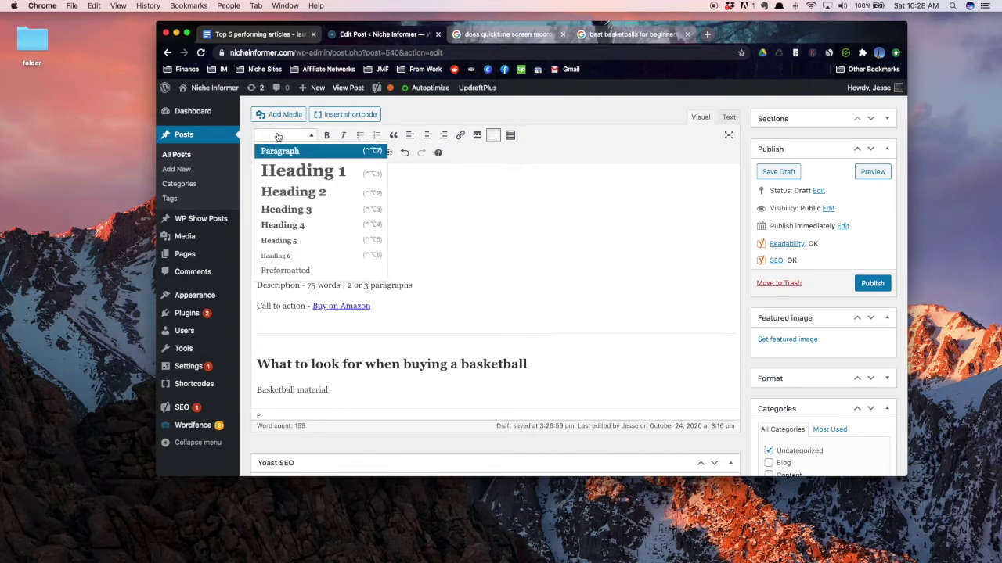
{"action": "left_click", "coordinate": [297, 209]}
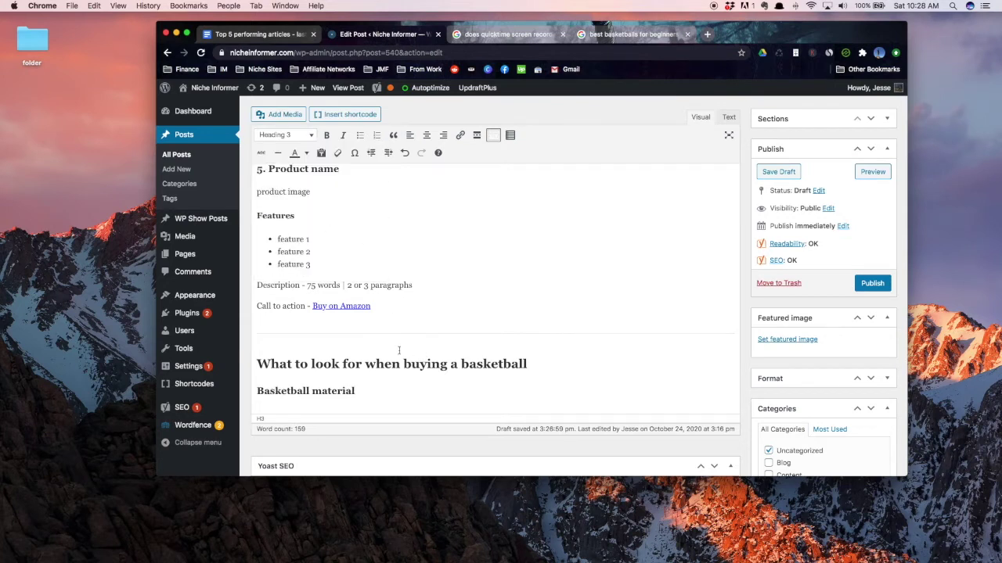
{"action": "key", "text": "Return"}
{"action": "type", "text": "Description"}
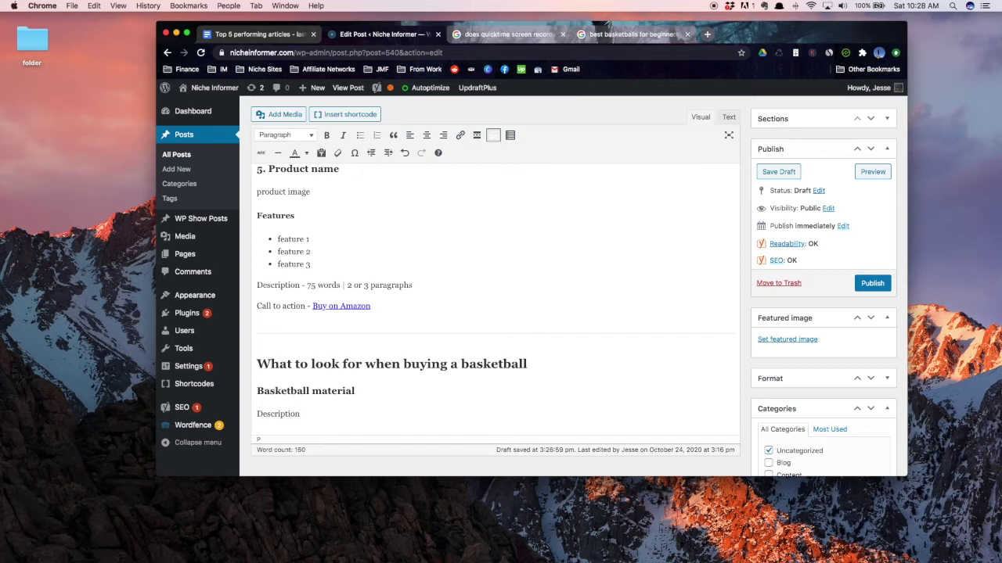
{"action": "key", "text": "Return"}
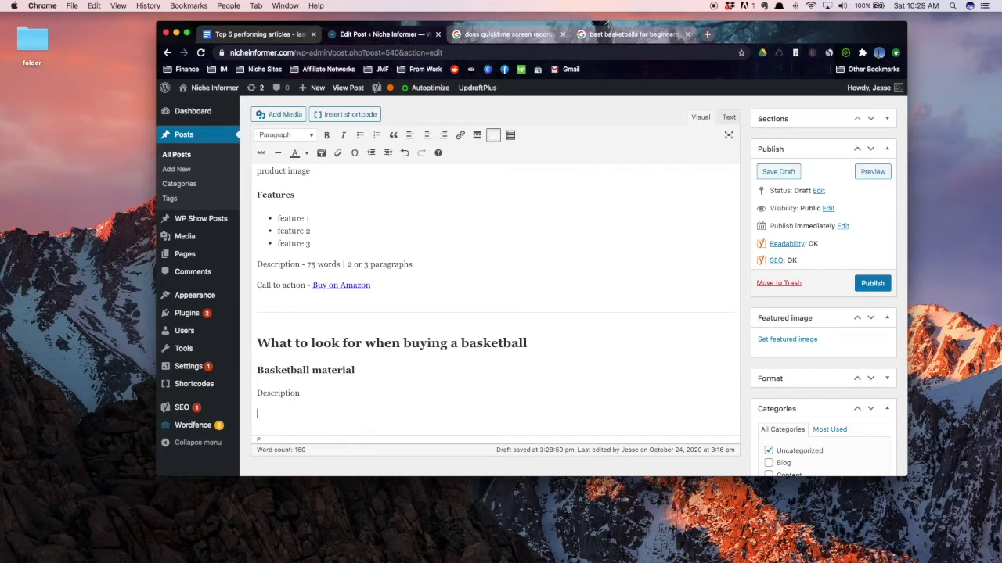
Step: Add a 'Basketball color' Heading 3 with its own 'Description' line
{"action": "type", "text": "Basketball color"}
{"action": "left_click", "coordinate": [286, 135]}
{"action": "left_click", "coordinate": [296, 209]}
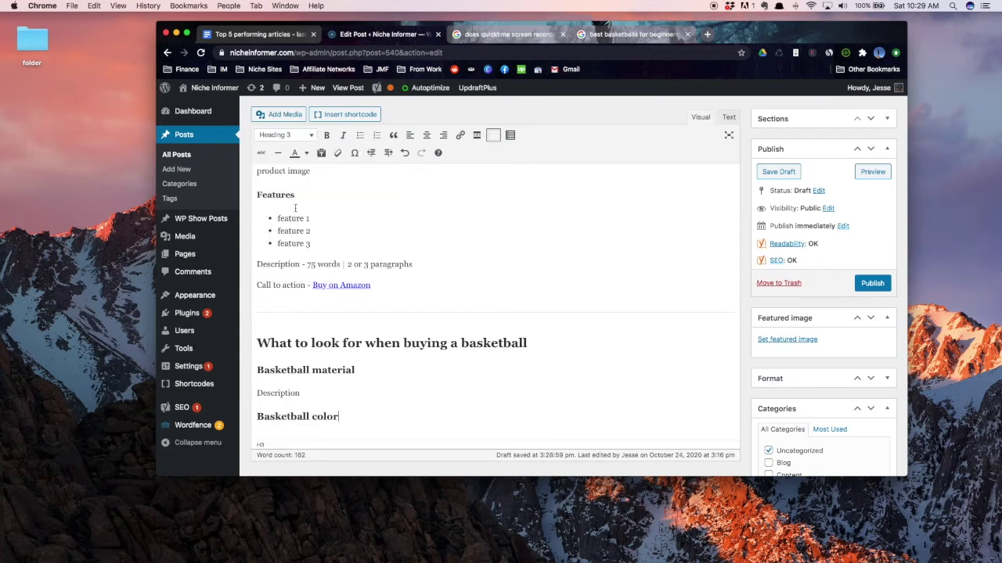
{"action": "key", "text": "Return"}
{"action": "type", "text": "Desc"}
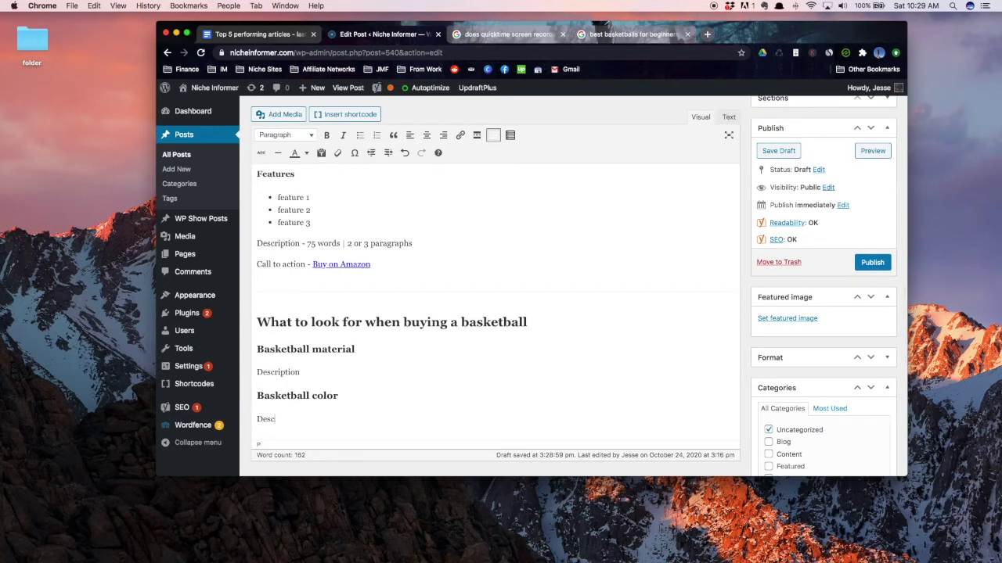
{"action": "type", "text": "ription"}
Step: Prefix the two subheadings with '1.' and '2.'
{"action": "left_click", "coordinate": [257, 349]}
{"action": "type", "text": "1."}
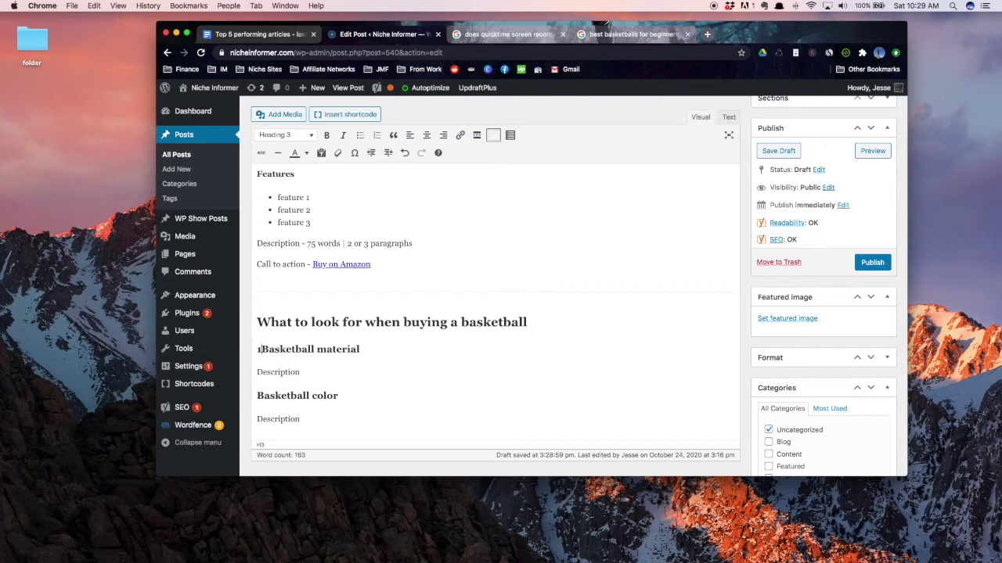
{"action": "left_click", "coordinate": [257, 395]}
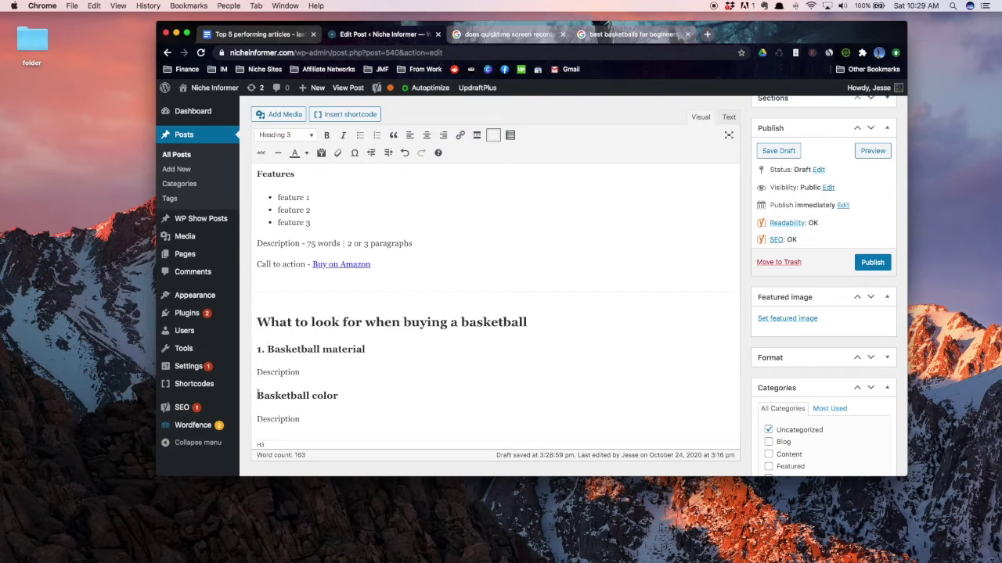
{"action": "type", "text": "2."}
Step: Paste a copy of the Basketball color subsection, renumber it 3, and add empty lines after it
{"action": "type", "text": "2. Basketball color Description"}
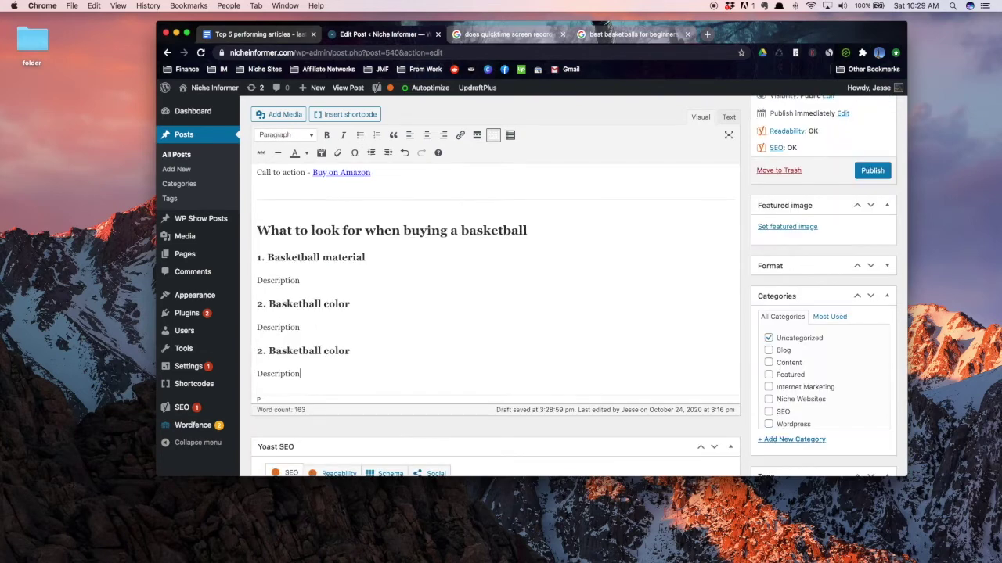
{"action": "left_click", "coordinate": [263, 351]}
{"action": "key", "text": "BackSpace"}
{"action": "type", "text": "3"}
{"action": "left_click", "coordinate": [310, 376]}
{"action": "key", "text": "Return"}
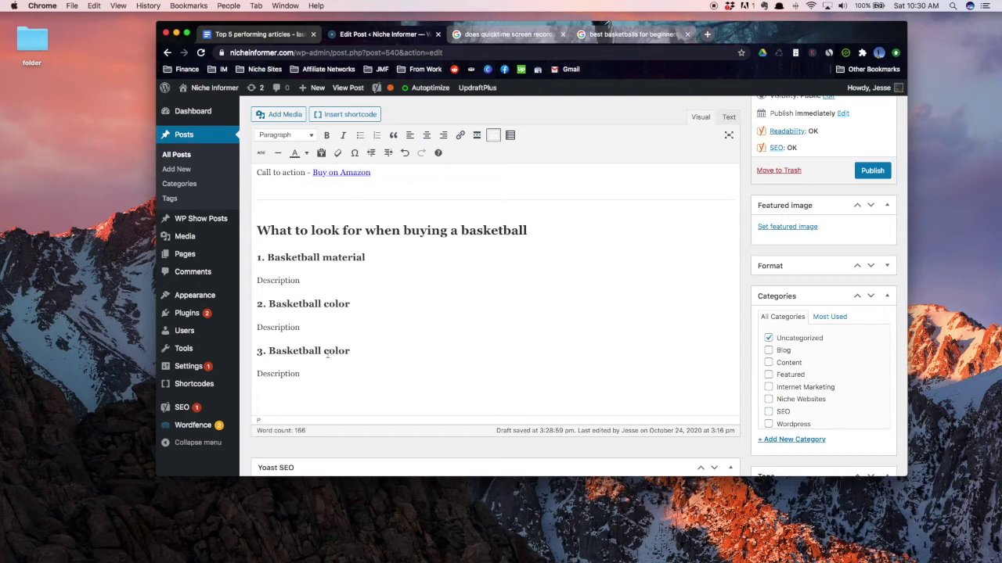
{"action": "scroll", "coordinate": [327, 354], "scroll_direction": "up", "scroll_amount": 5}
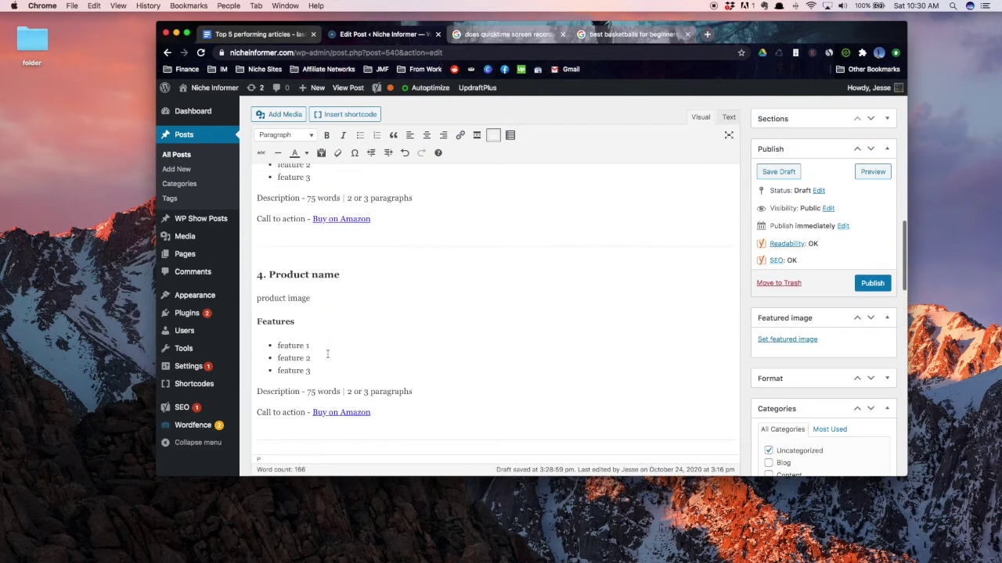
{"action": "scroll", "coordinate": [566, 275], "scroll_direction": "down", "scroll_amount": 10}
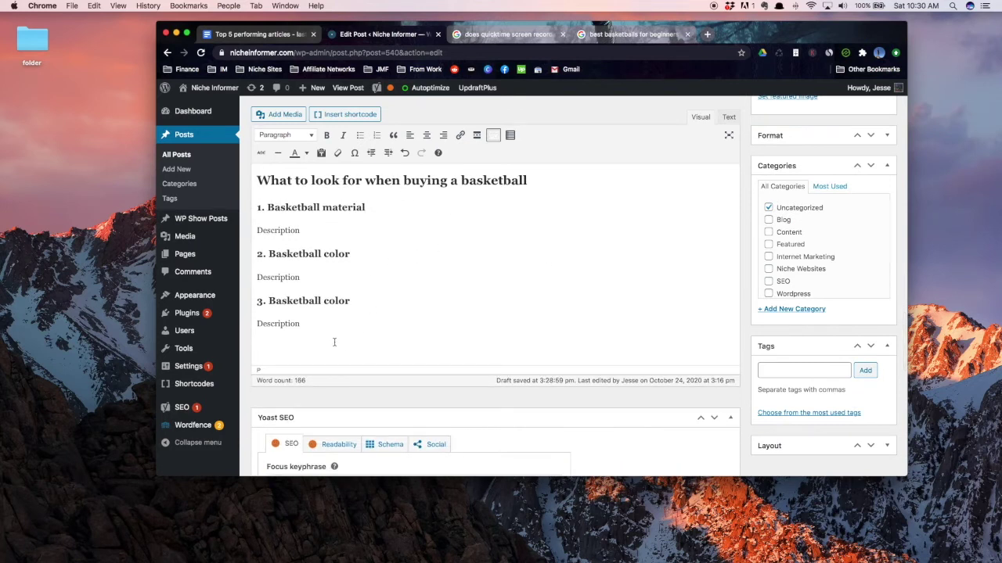
{"action": "left_click", "coordinate": [347, 346]}
{"action": "key", "text": "Return"}
{"action": "key", "text": "Return"}
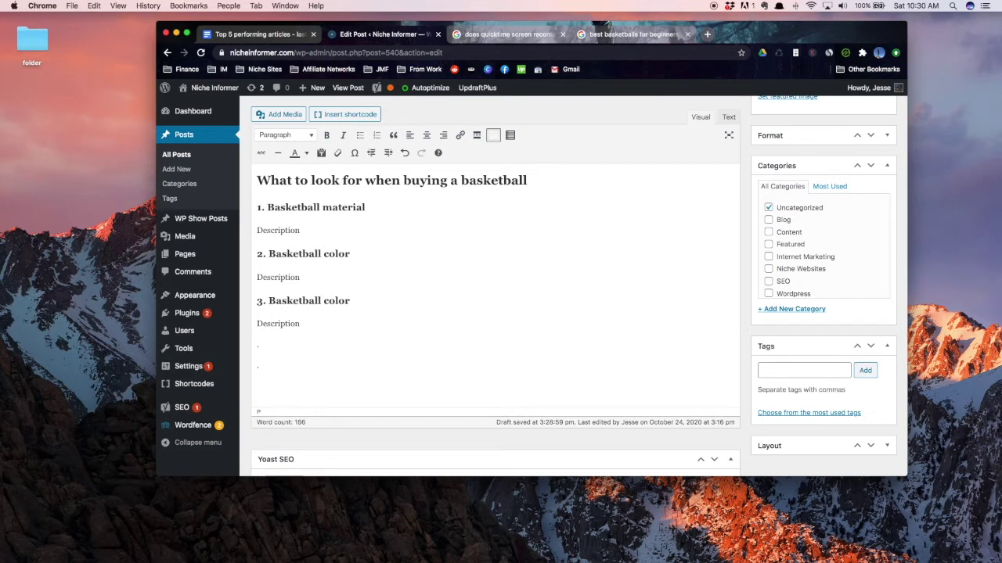
Step: Insert a horizontal divider below the buying-guide section
{"action": "left_click", "coordinate": [277, 153]}
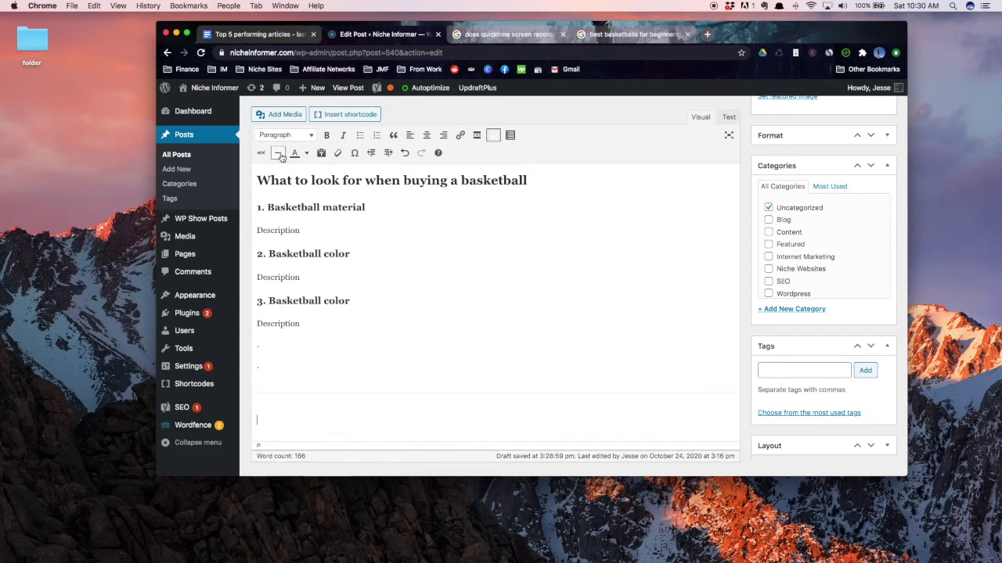
{"action": "scroll", "coordinate": [330, 345], "scroll_direction": "down", "scroll_amount": 2}
{"action": "scroll", "coordinate": [330, 345], "scroll_direction": "down", "scroll_amount": 1}
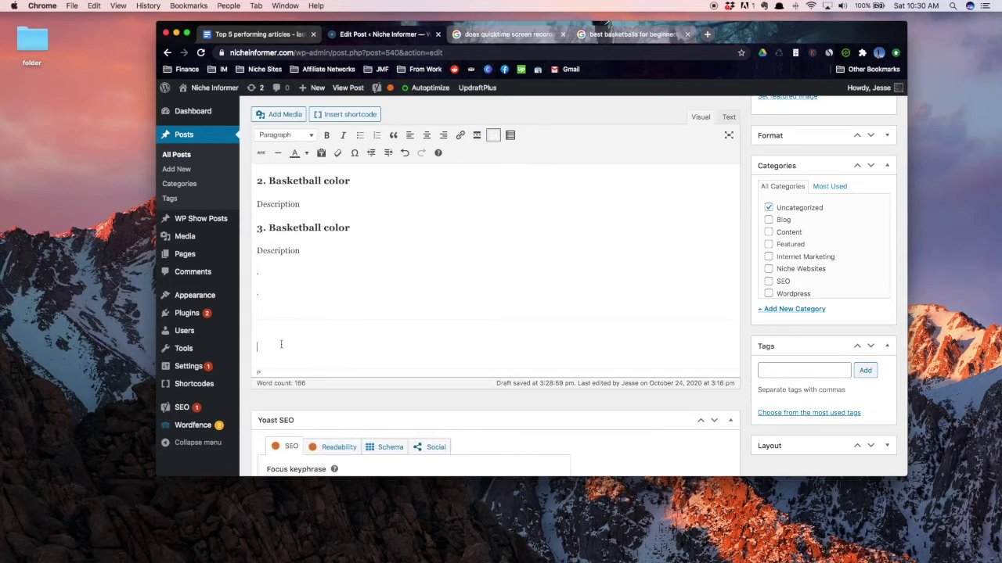
Step: Add a 'Conclusion' Heading 2 with a 'Description 150 words maybe 200' note beneath
{"action": "type", "text": "Conclusion"}
{"action": "left_click", "coordinate": [282, 136]}
{"action": "left_click", "coordinate": [291, 191]}
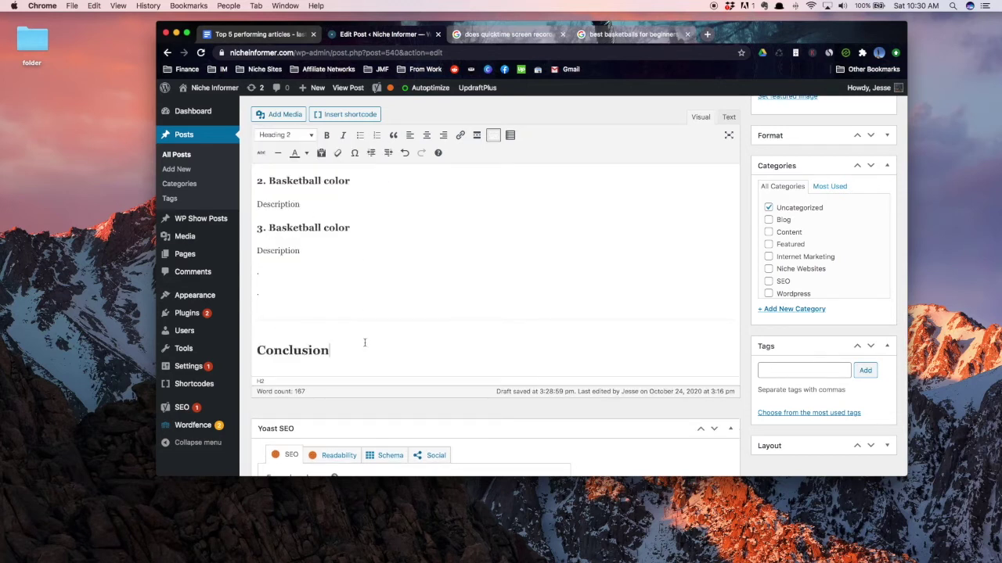
{"action": "key", "text": "Return"}
{"action": "type", "text": "Desc"}
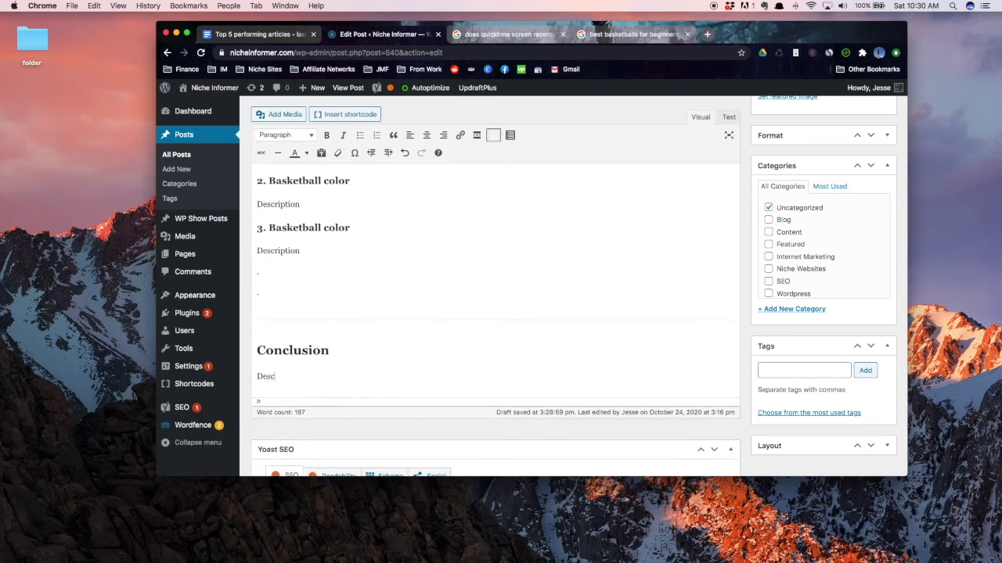
{"action": "type", "text": "ription"}
{"action": "type", "text": "150 words maybe 200"}
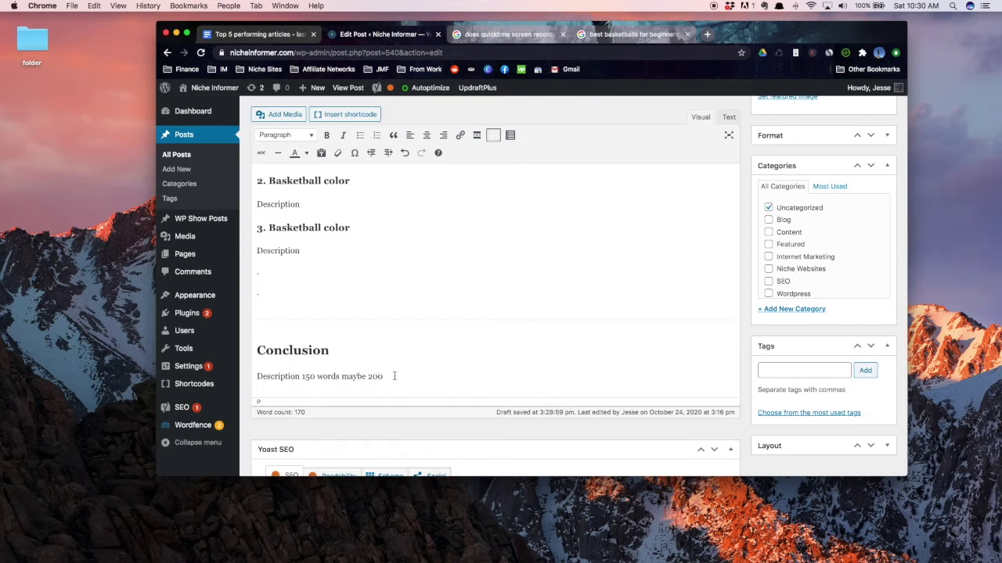
{"action": "scroll", "coordinate": [402, 375], "scroll_direction": "down", "scroll_amount": 2}
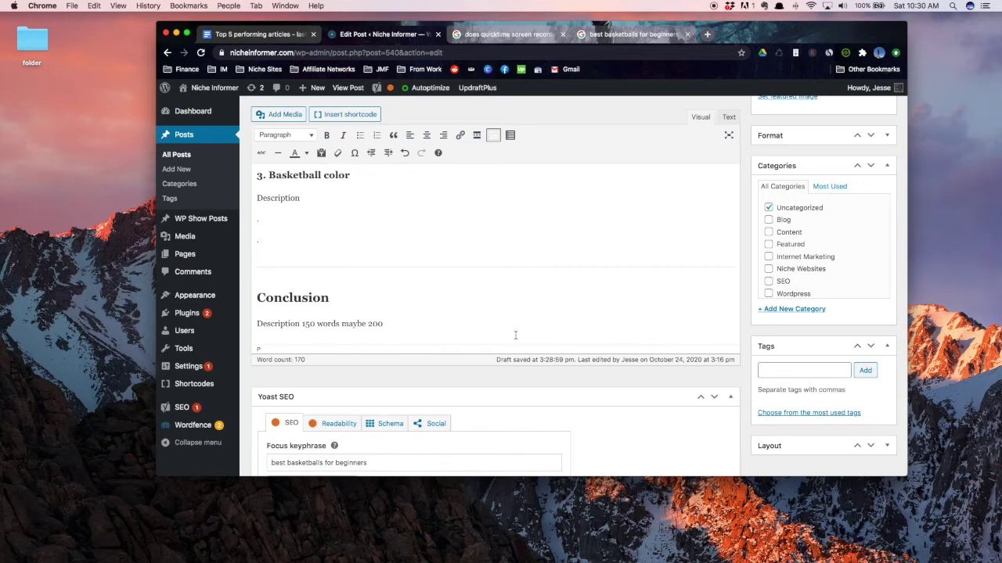
Step: Scroll through the finished post template to review it
{"action": "scroll", "coordinate": [514, 334], "scroll_direction": "up", "scroll_amount": 15}
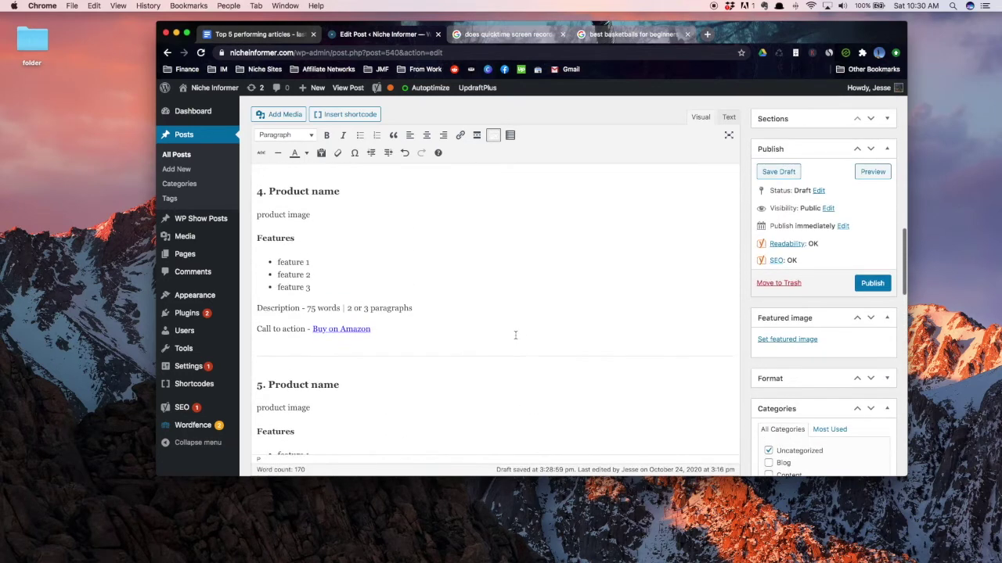
{"action": "scroll", "coordinate": [515, 334], "scroll_direction": "up", "scroll_amount": 3}
{"action": "scroll", "coordinate": [515, 331], "scroll_direction": "down", "scroll_amount": 2}
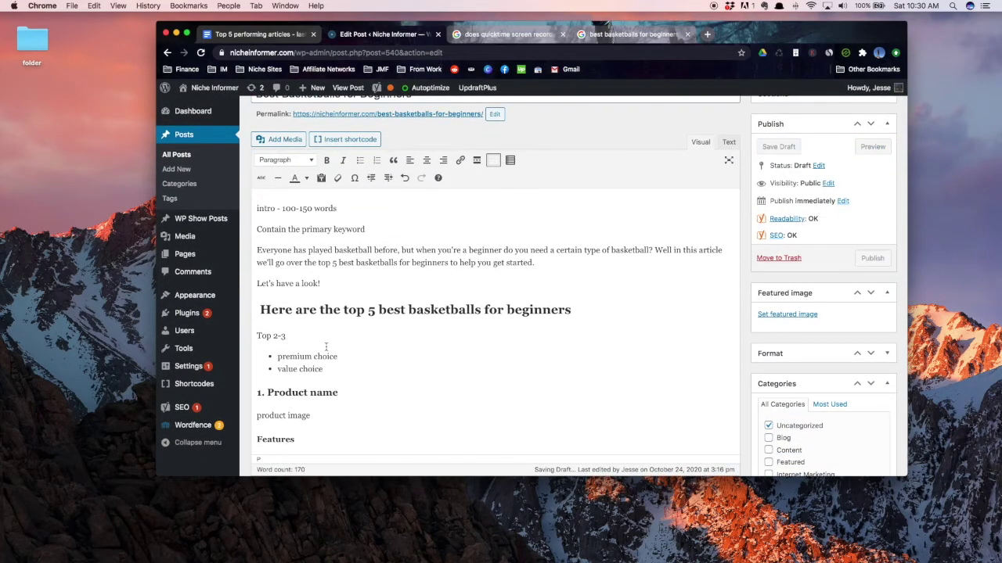
{"action": "scroll", "coordinate": [327, 345], "scroll_direction": "down", "scroll_amount": 20}
{"action": "scroll", "coordinate": [326, 350], "scroll_direction": "up", "scroll_amount": 10}
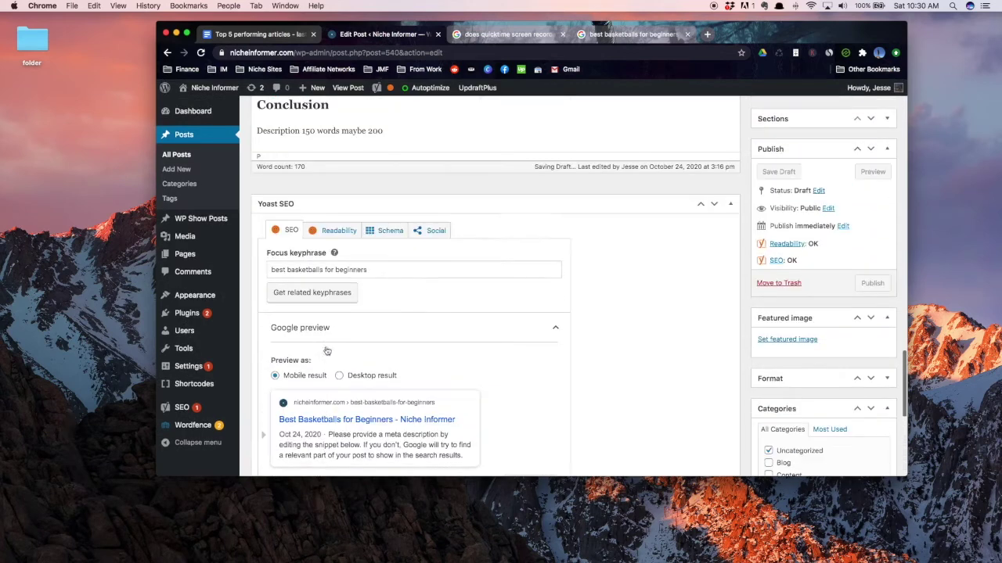
{"action": "scroll", "coordinate": [326, 350], "scroll_direction": "down", "scroll_amount": 2}
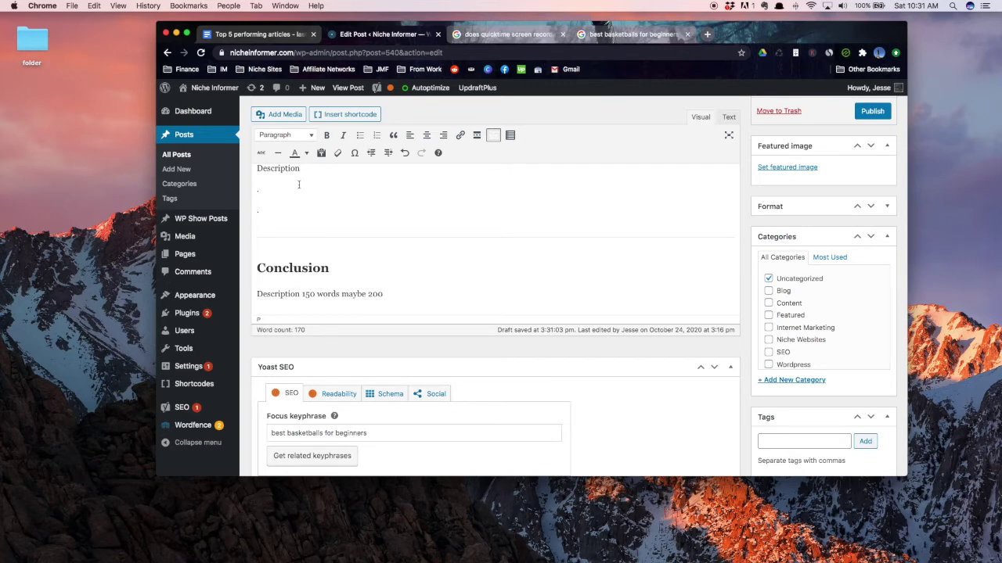
{"action": "scroll", "coordinate": [300, 183], "scroll_direction": "up", "scroll_amount": 10}
{"action": "scroll", "coordinate": [298, 232], "scroll_direction": "down", "scroll_amount": 10}
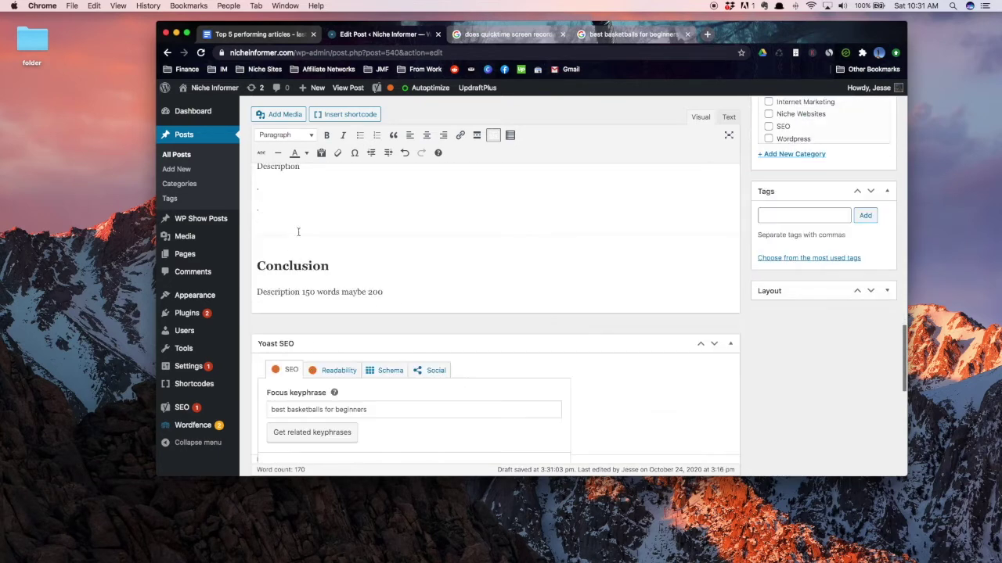
{"action": "scroll", "coordinate": [298, 232], "scroll_direction": "up", "scroll_amount": 5}
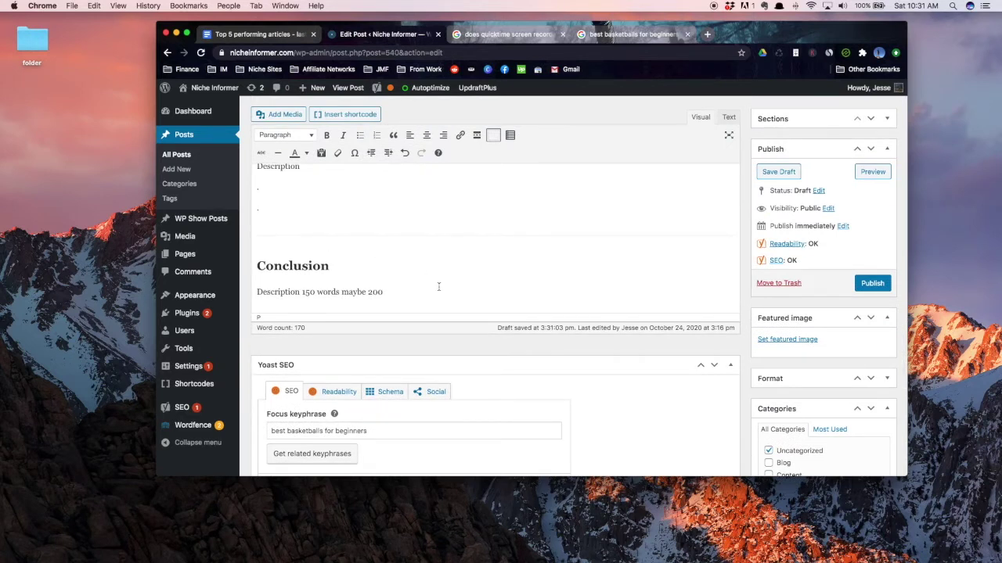
{"action": "scroll", "coordinate": [438, 288], "scroll_direction": "up", "scroll_amount": 10}
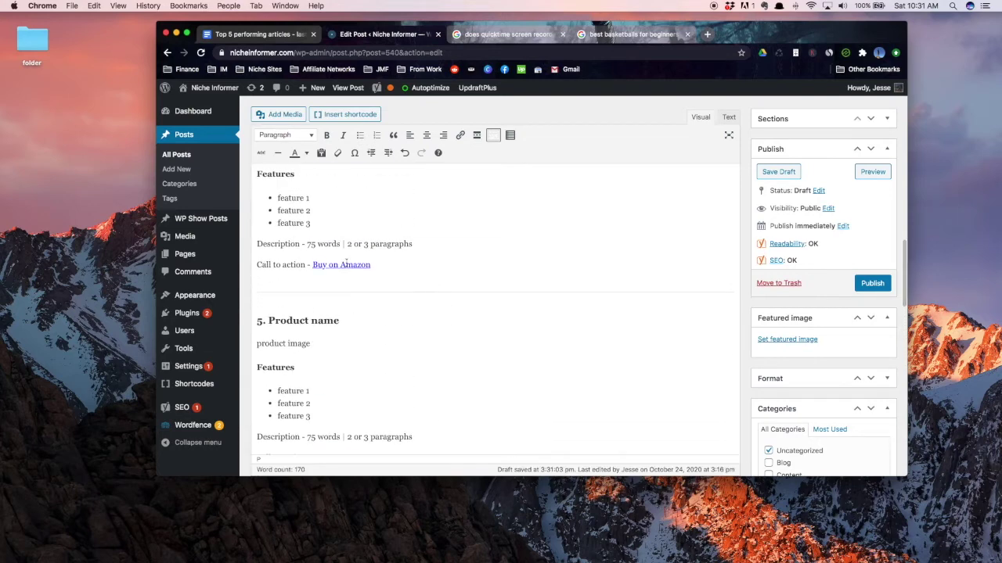
{"action": "scroll", "coordinate": [346, 264], "scroll_direction": "up", "scroll_amount": 5}
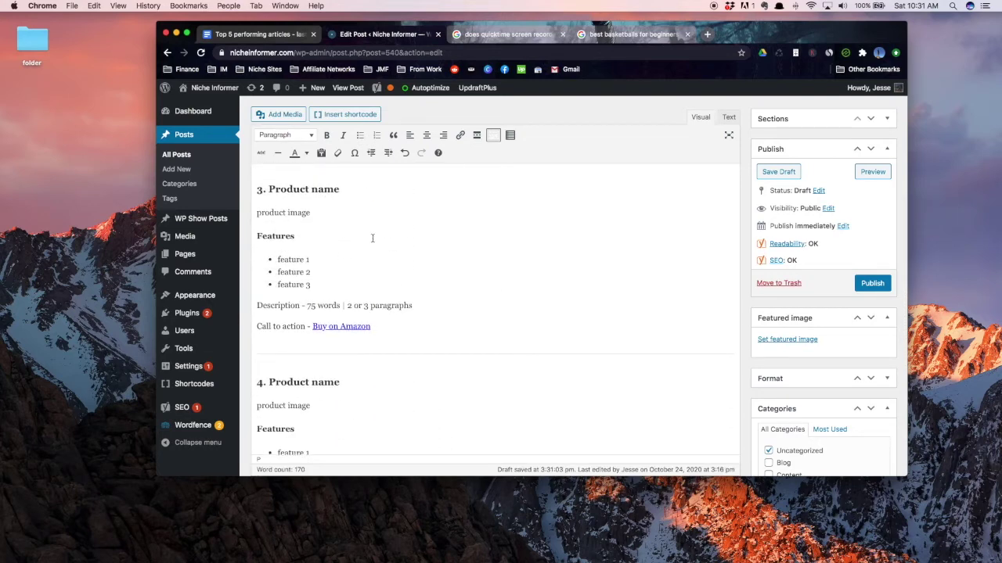
{"action": "scroll", "coordinate": [372, 237], "scroll_direction": "down", "scroll_amount": 15}
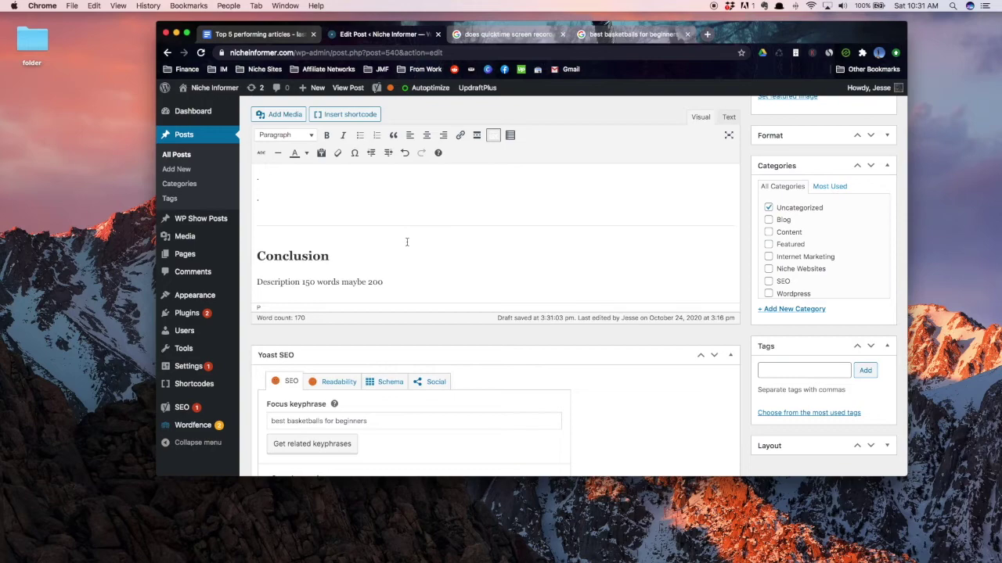
Step: Save the Best Basketballs for Beginners post as a draft
{"action": "scroll", "coordinate": [407, 243], "scroll_direction": "up", "scroll_amount": 20}
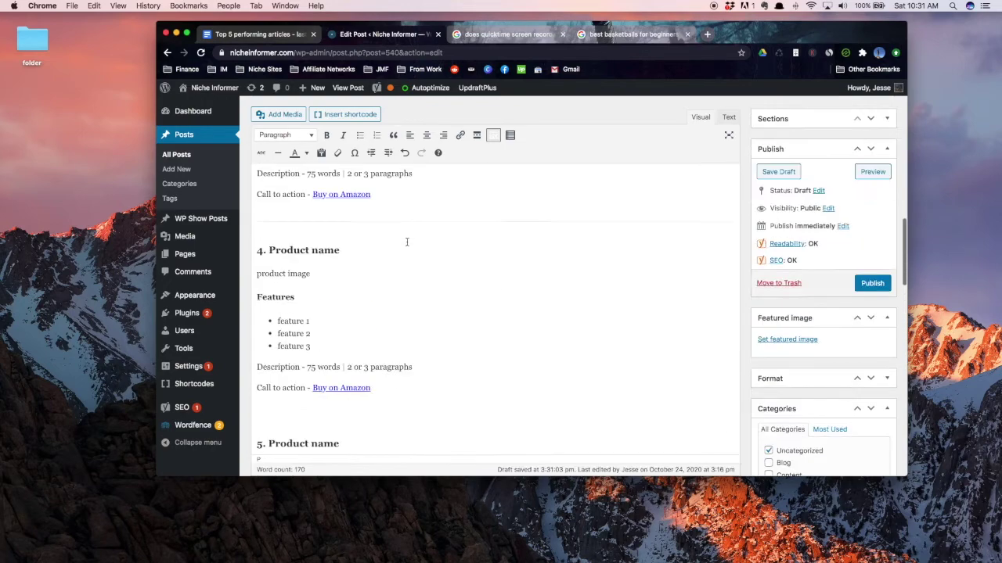
{"action": "scroll", "coordinate": [407, 245], "scroll_direction": "down", "scroll_amount": 20}
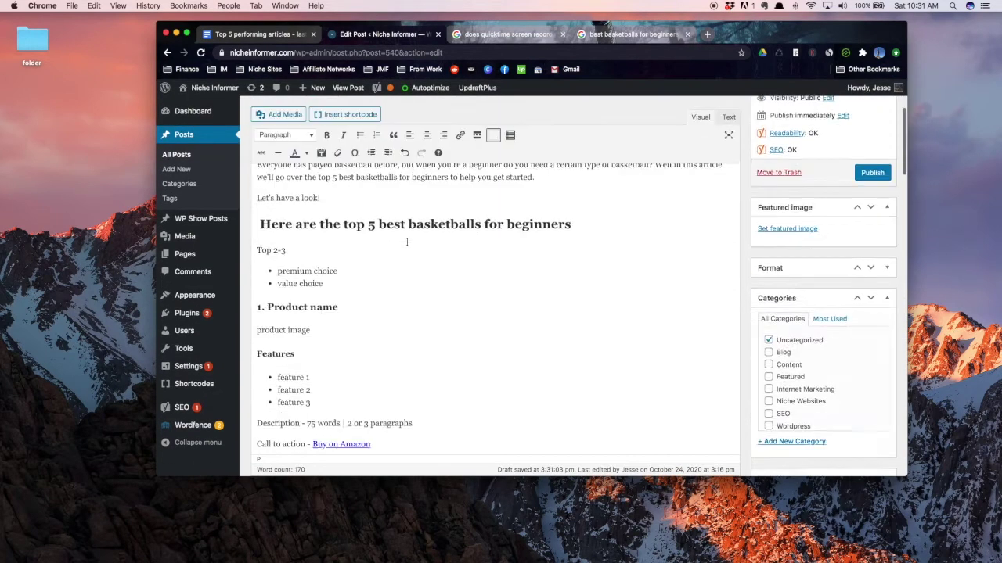
{"action": "scroll", "coordinate": [407, 245], "scroll_direction": "up", "scroll_amount": 3}
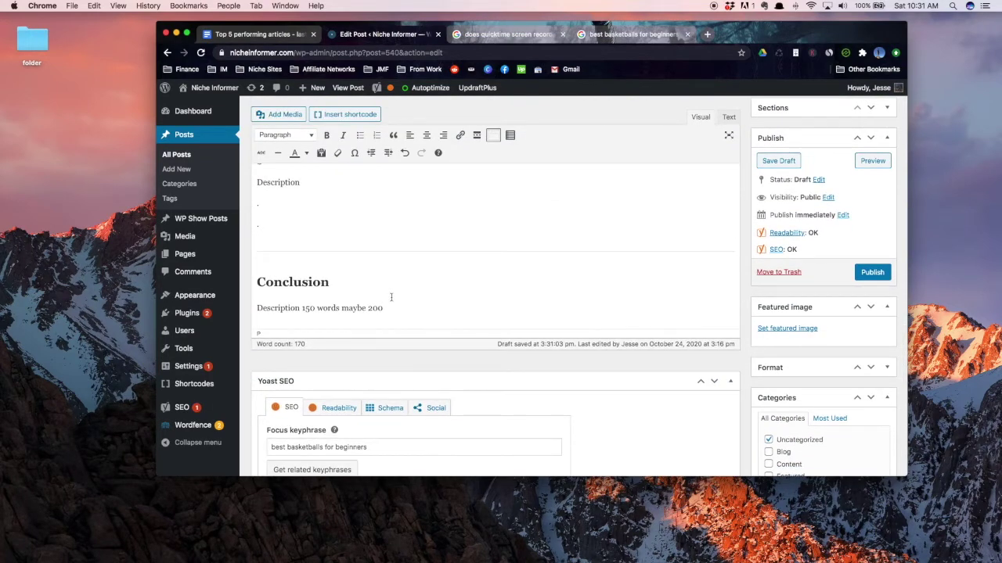
{"action": "scroll", "coordinate": [391, 298], "scroll_direction": "up", "scroll_amount": 20}
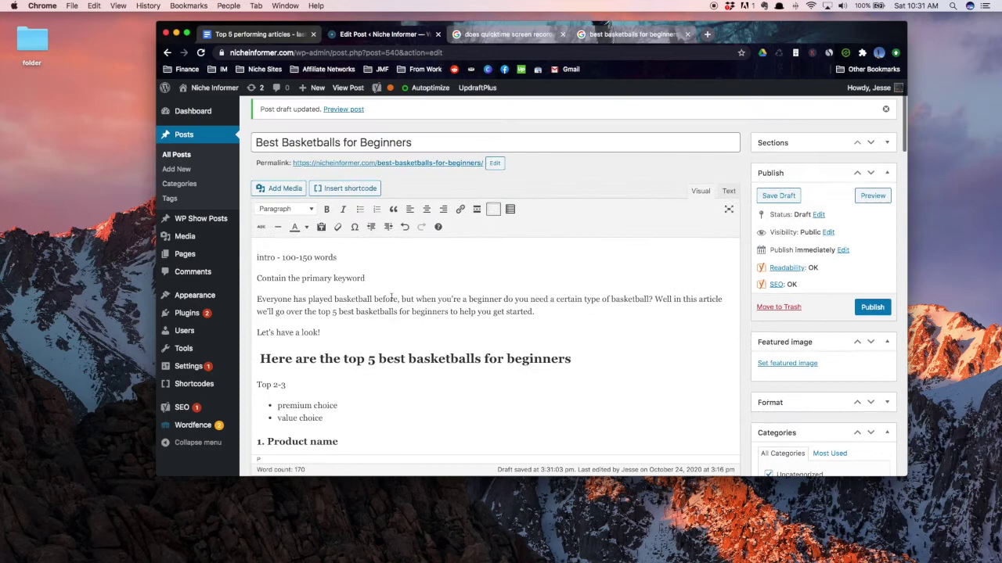
{"action": "scroll", "coordinate": [391, 298], "scroll_direction": "down", "scroll_amount": 2}
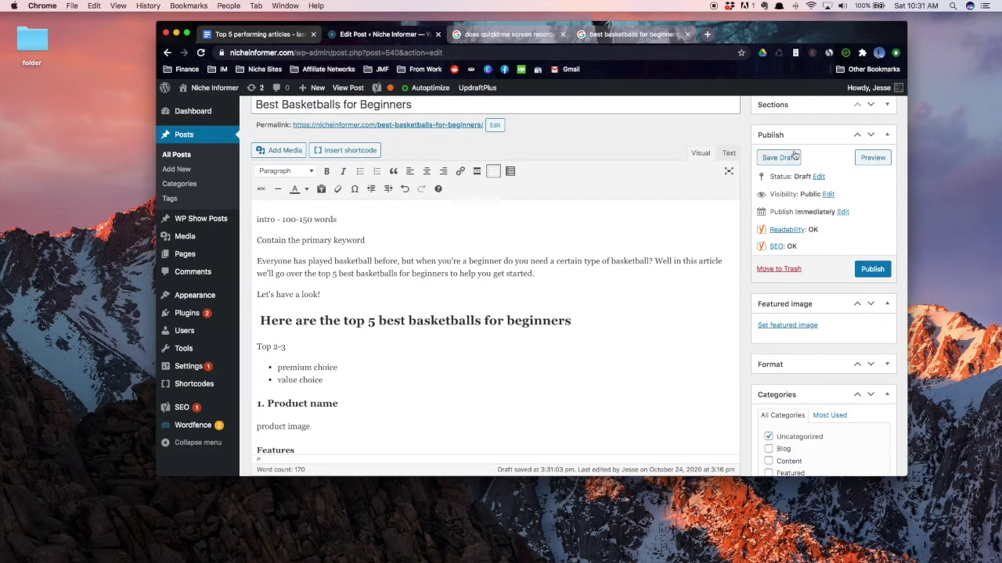
{"action": "left_click", "coordinate": [794, 156]}
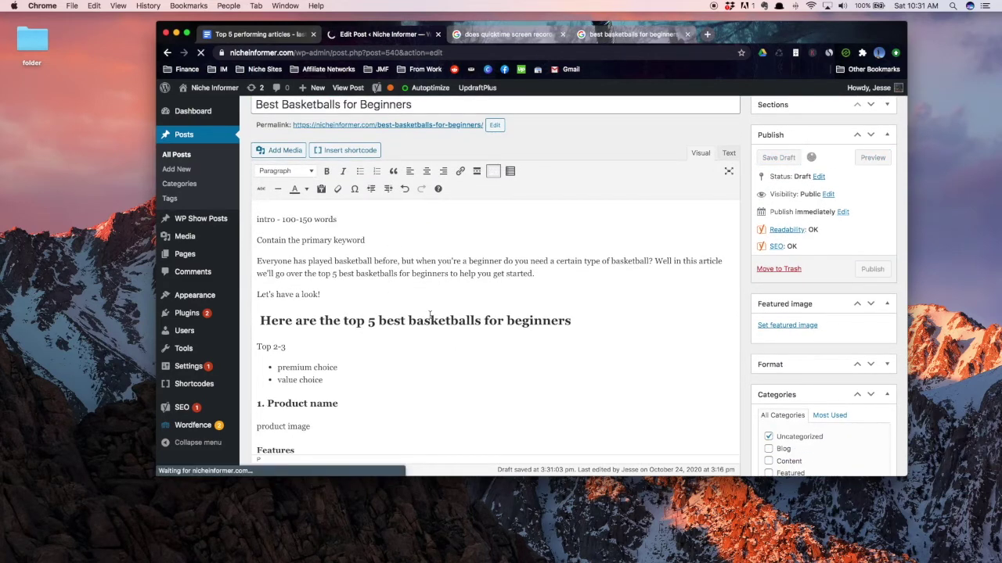
{"action": "left_click", "coordinate": [510, 35]}
Step: Go to Amazon and search for 'basketball'
{"action": "left_click", "coordinate": [499, 52]}
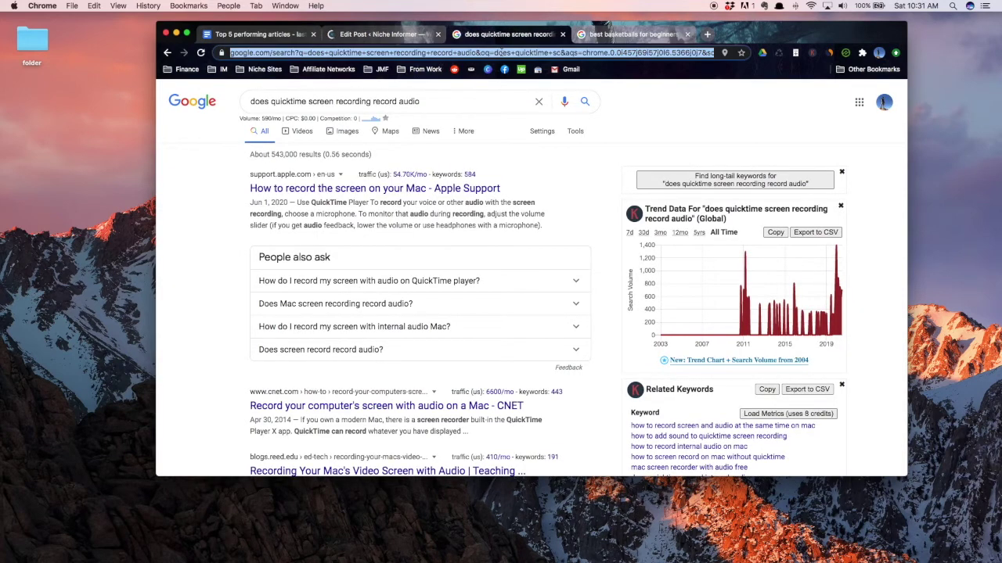
{"action": "type", "text": "amazon"}
{"action": "key", "text": "Return"}
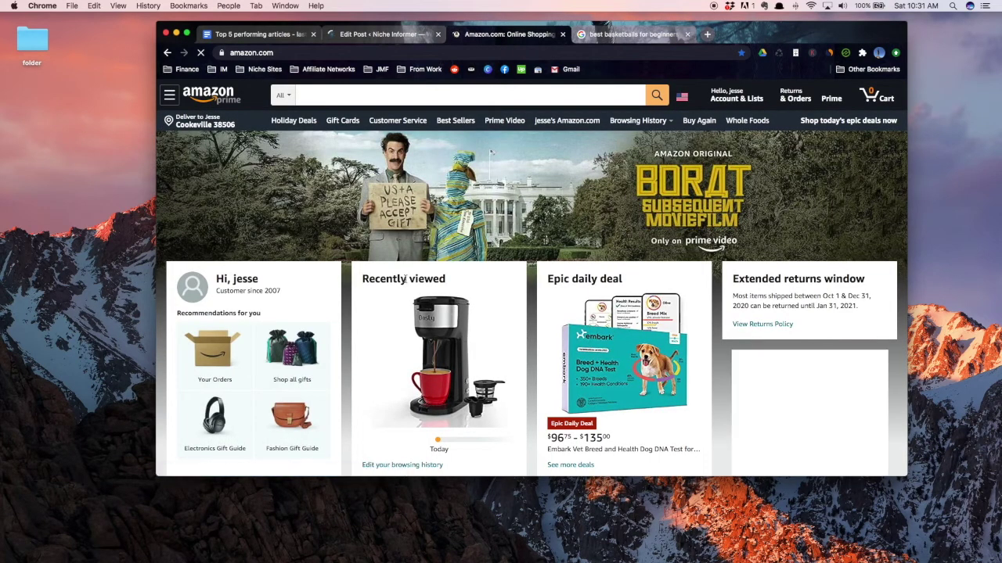
{"action": "scroll", "coordinate": [537, 303], "scroll_direction": "down", "scroll_amount": 5}
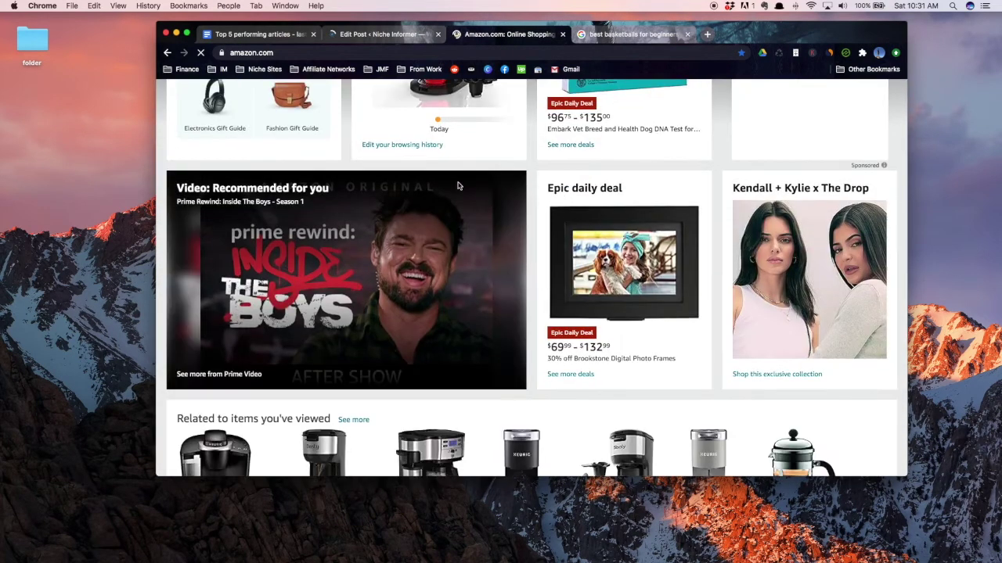
{"action": "scroll", "coordinate": [378, 112], "scroll_direction": "up", "scroll_amount": 5}
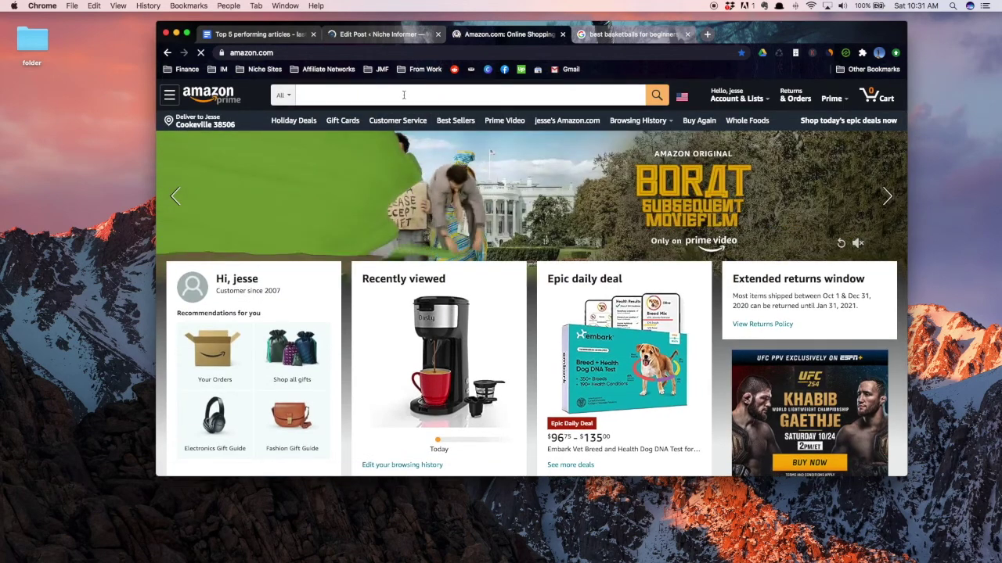
{"action": "left_click", "coordinate": [404, 95]}
{"action": "type", "text": "basketb"}
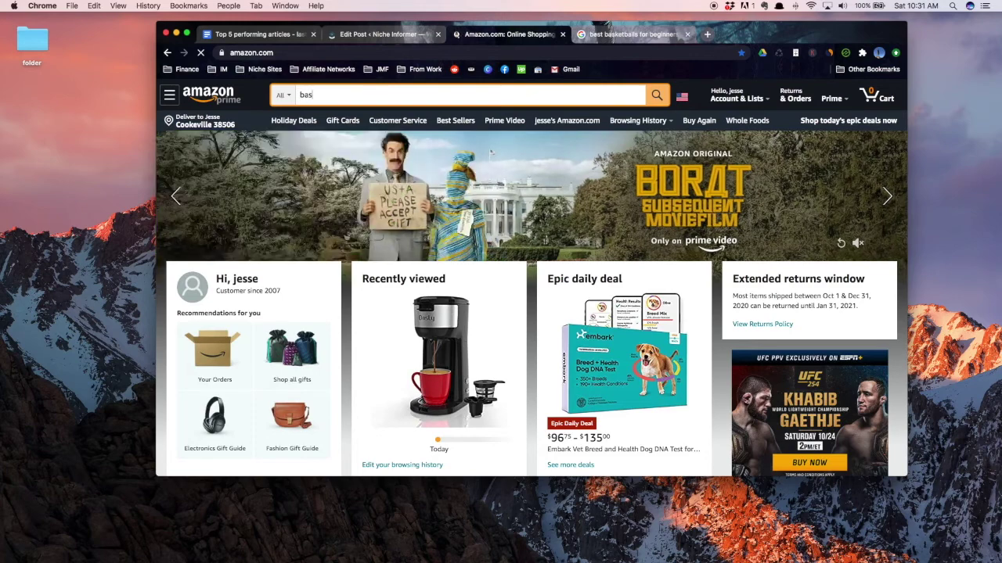
{"action": "type", "text": "all"}
{"action": "key", "text": "Return"}
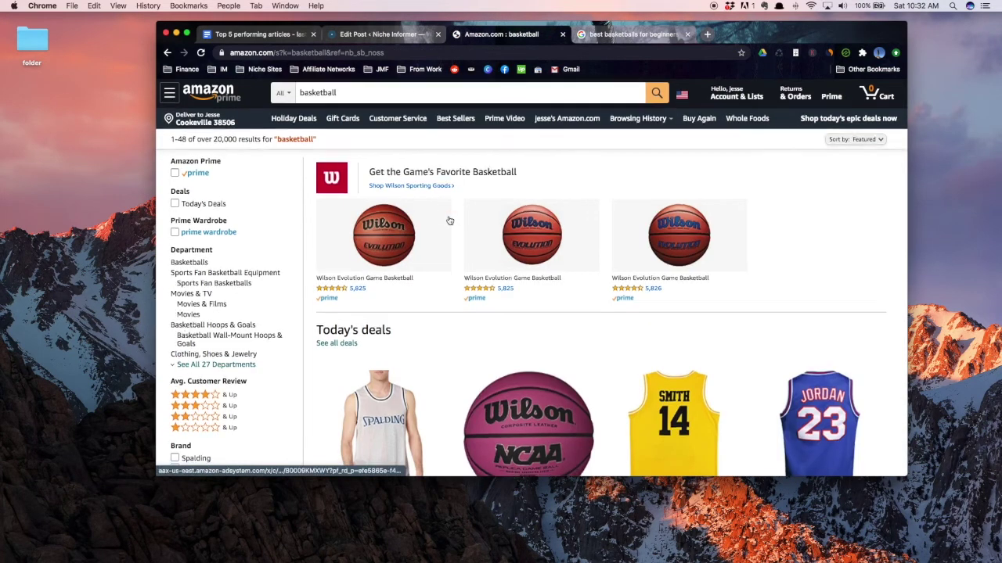
Step: Browse the Amazon basketball results and their prices, then return to the post editor
{"action": "scroll", "coordinate": [448, 220], "scroll_direction": "down", "scroll_amount": 5}
{"action": "scroll", "coordinate": [450, 221], "scroll_direction": "down", "scroll_amount": 2}
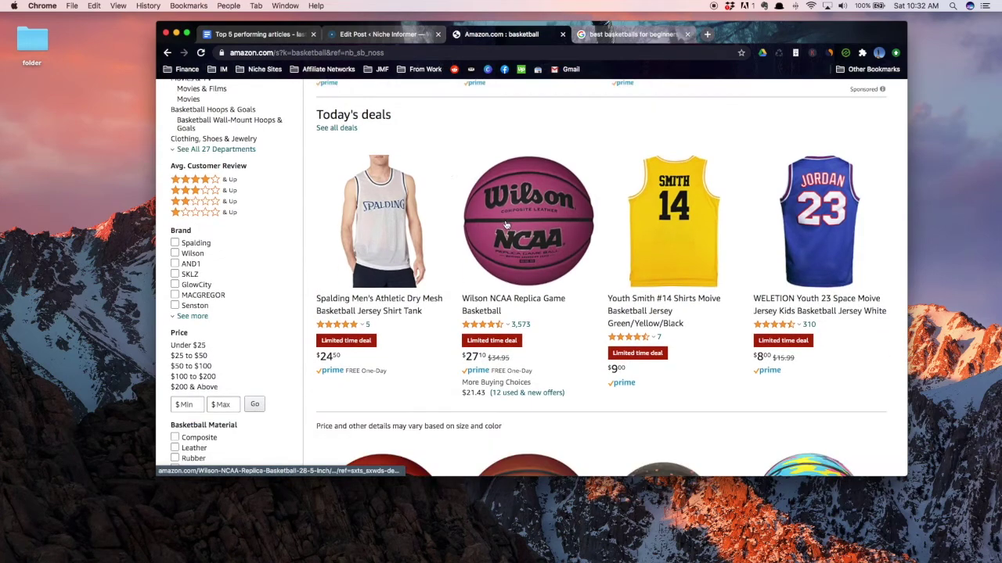
{"action": "scroll", "coordinate": [554, 320], "scroll_direction": "down", "scroll_amount": 3}
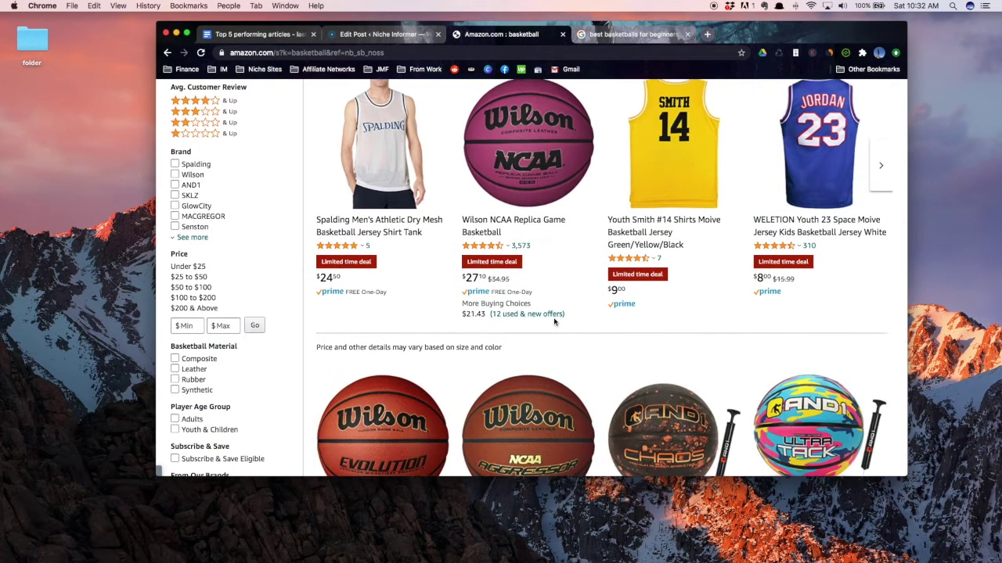
{"action": "scroll", "coordinate": [554, 321], "scroll_direction": "down", "scroll_amount": 3}
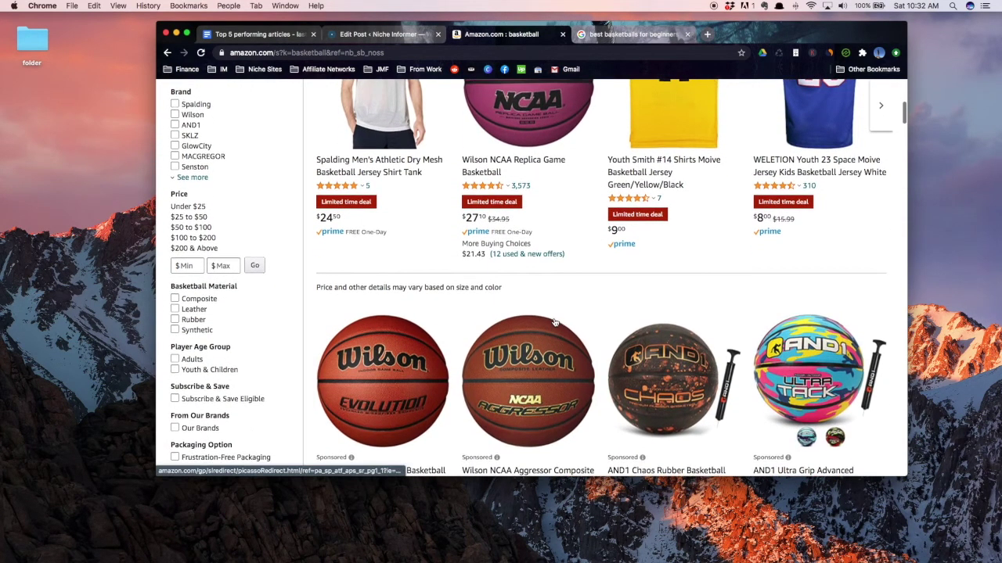
{"action": "scroll", "coordinate": [554, 321], "scroll_direction": "up", "scroll_amount": 4}
{"action": "scroll", "coordinate": [554, 321], "scroll_direction": "up", "scroll_amount": 2}
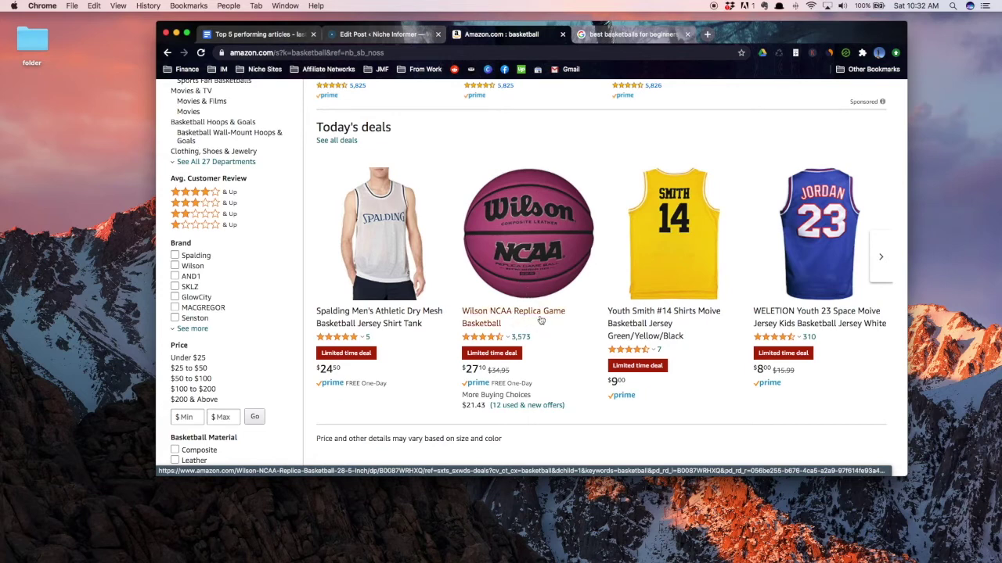
{"action": "scroll", "coordinate": [554, 321], "scroll_direction": "down", "scroll_amount": 5}
{"action": "scroll", "coordinate": [554, 321], "scroll_direction": "down", "scroll_amount": 2}
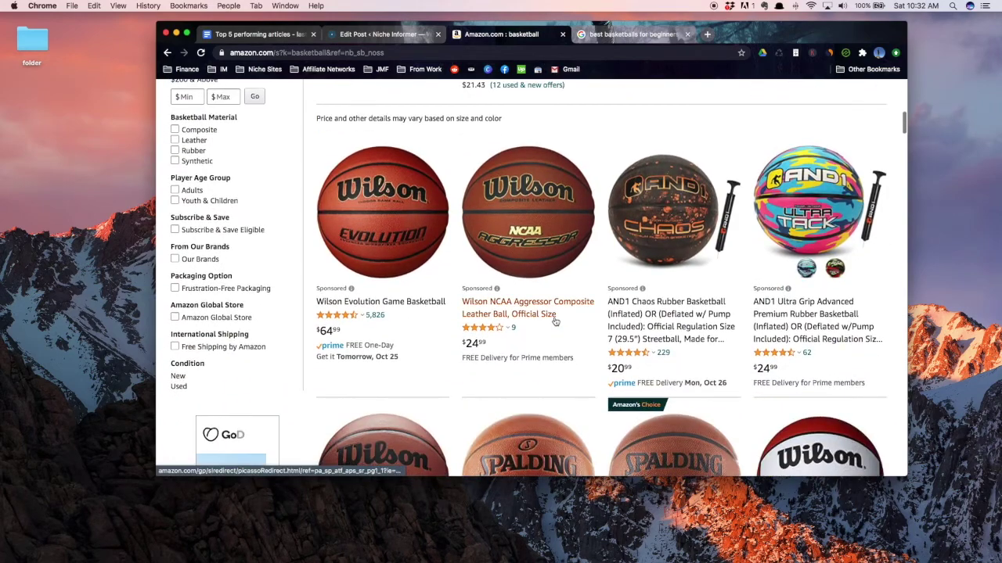
{"action": "scroll", "coordinate": [393, 309], "scroll_direction": "up", "scroll_amount": 8}
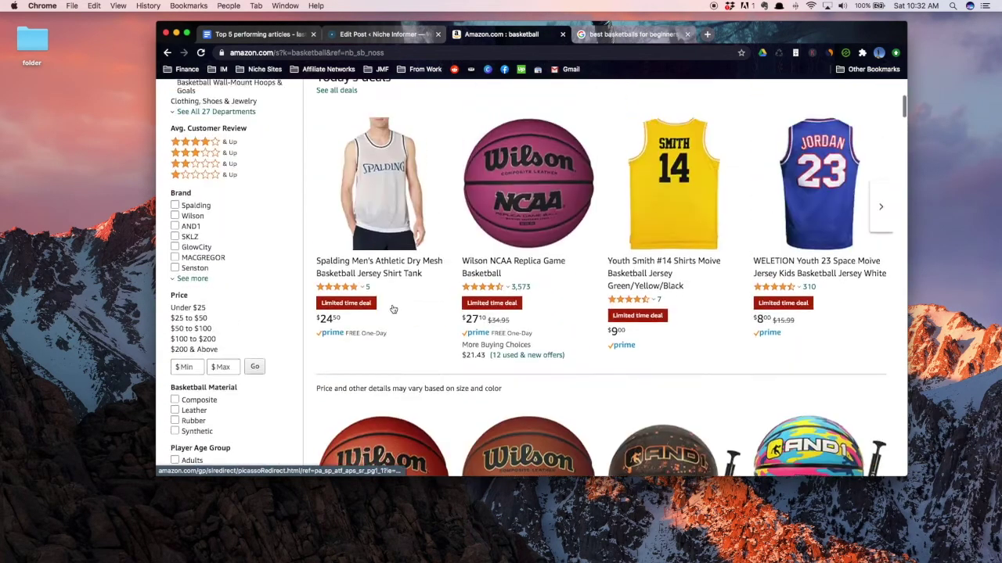
{"action": "scroll", "coordinate": [394, 309], "scroll_direction": "down", "scroll_amount": 8}
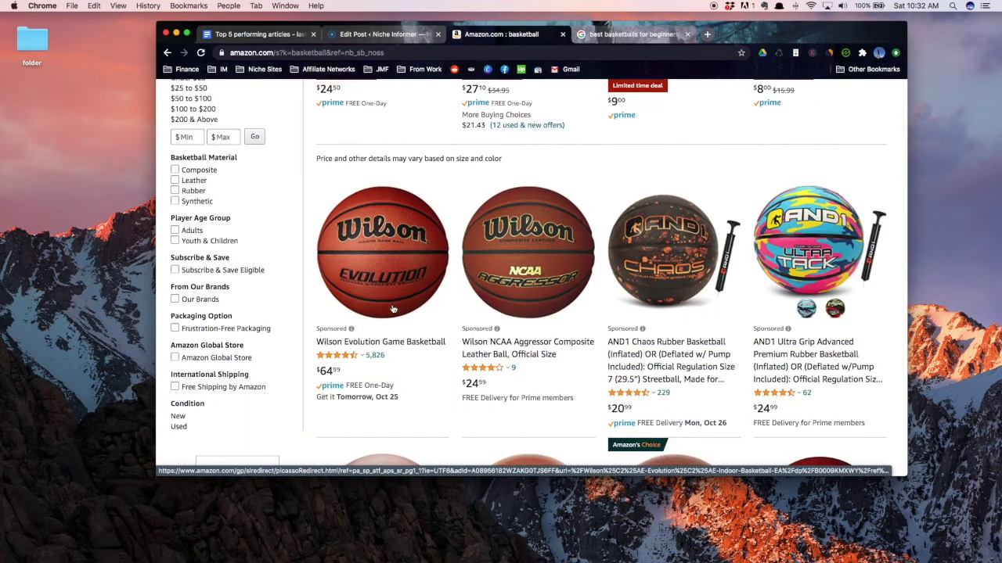
{"action": "scroll", "coordinate": [394, 309], "scroll_direction": "down", "scroll_amount": 1}
{"action": "scroll", "coordinate": [394, 309], "scroll_direction": "up", "scroll_amount": 1}
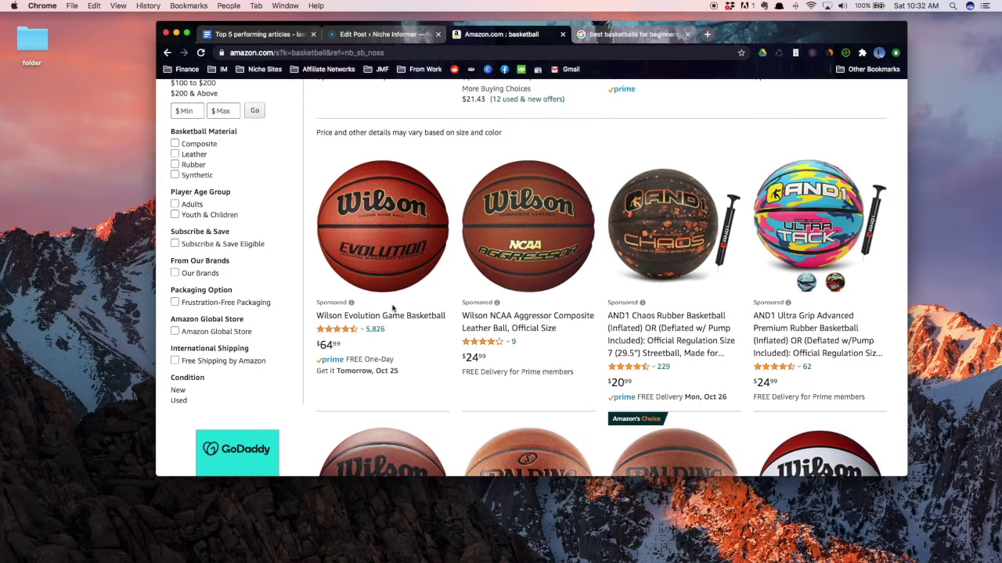
{"action": "scroll", "coordinate": [378, 295], "scroll_direction": "down", "scroll_amount": 1}
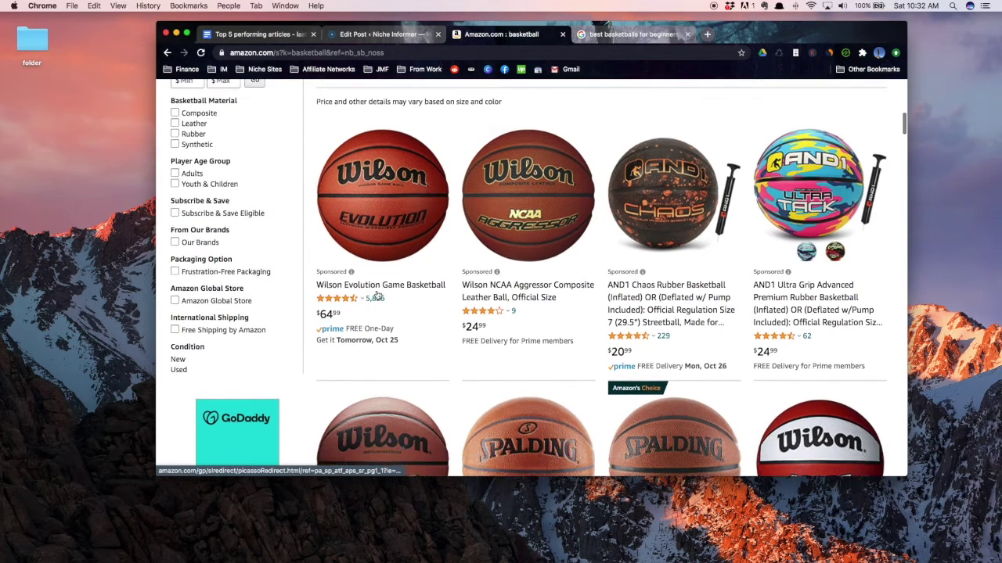
{"action": "scroll", "coordinate": [377, 295], "scroll_direction": "down", "scroll_amount": 5}
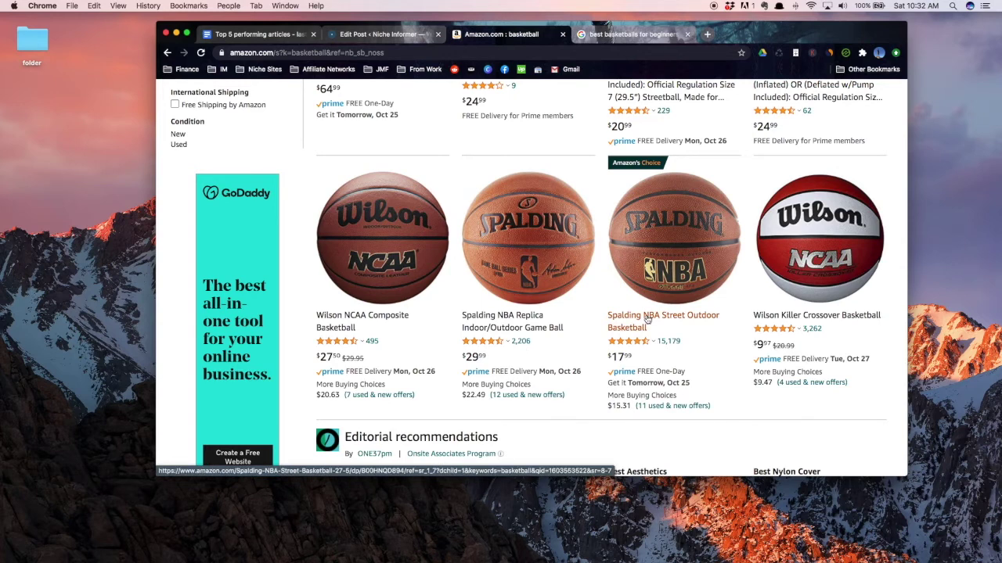
{"action": "scroll", "coordinate": [646, 319], "scroll_direction": "down", "scroll_amount": 2}
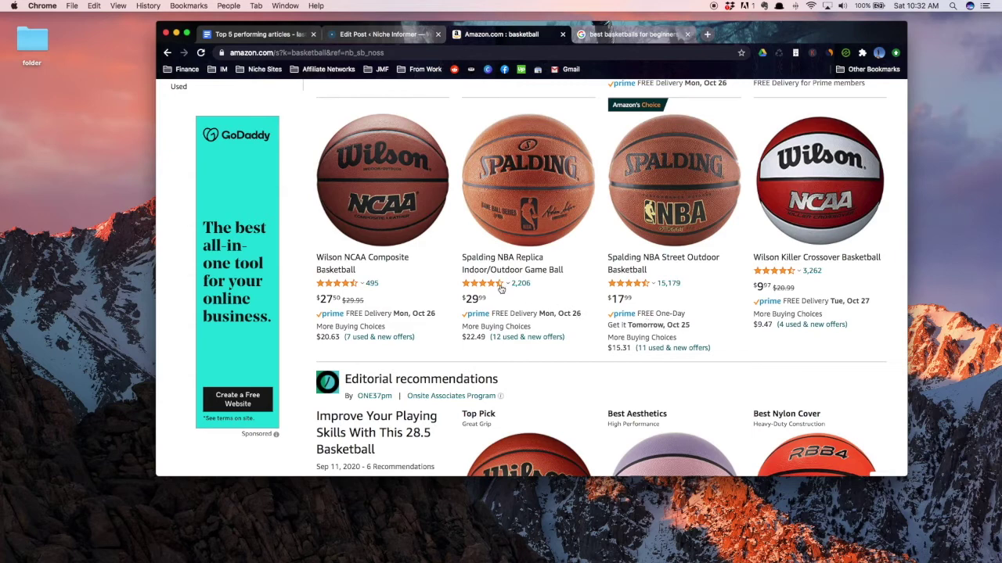
{"action": "mouse_move", "coordinate": [501, 286]}
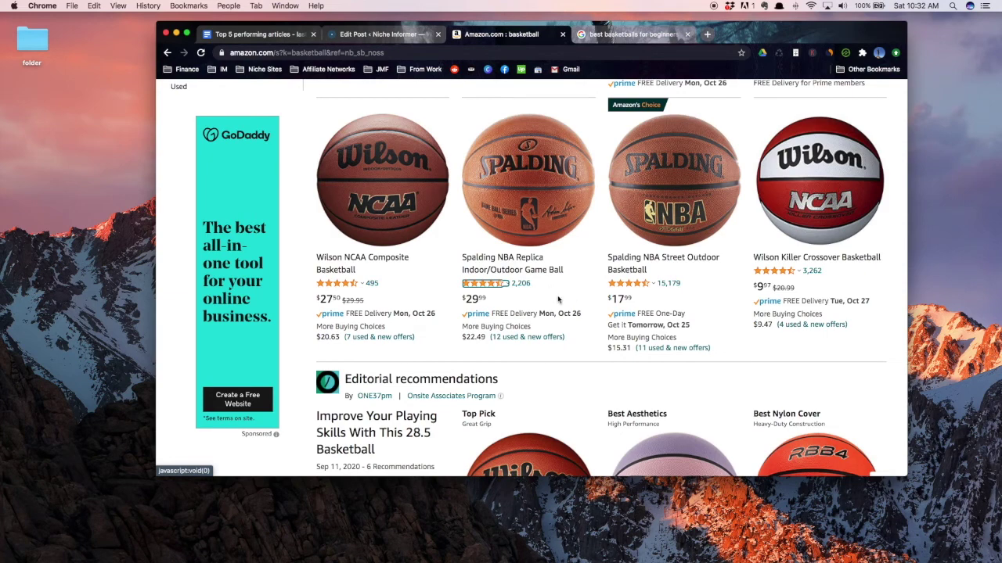
{"action": "scroll", "coordinate": [558, 299], "scroll_direction": "down", "scroll_amount": 8}
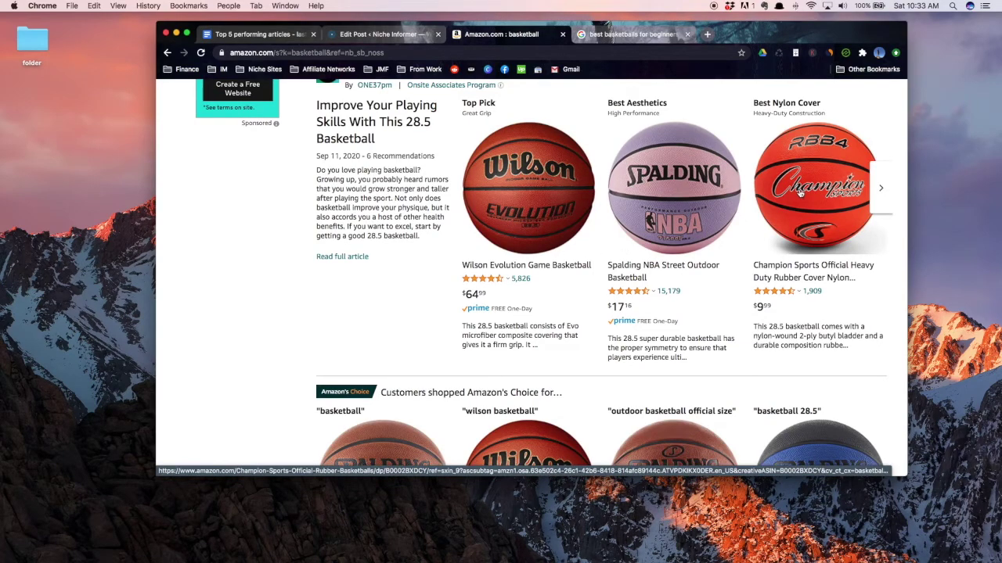
{"action": "scroll", "coordinate": [444, 245], "scroll_direction": "up", "scroll_amount": 10}
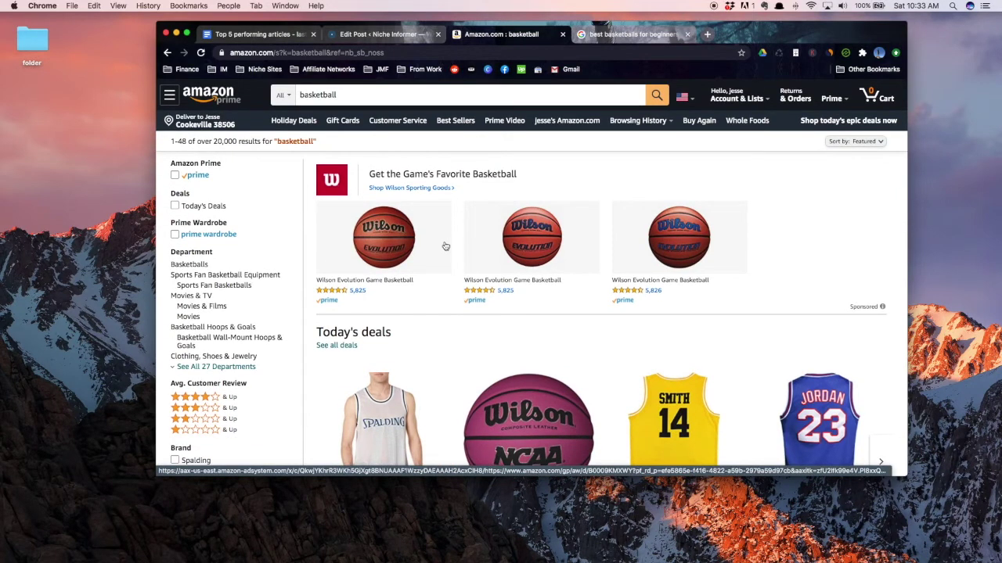
{"action": "left_click", "coordinate": [379, 34]}
Step: Check the Amazon basketball search results, then return to the WordPress post editor
{"action": "scroll", "coordinate": [280, 334], "scroll_direction": "down", "scroll_amount": 10}
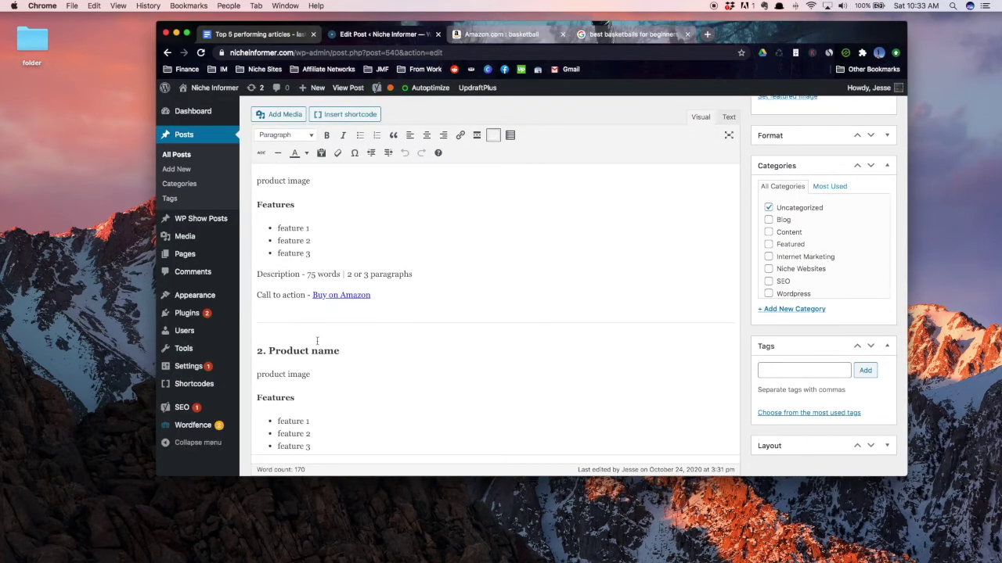
{"action": "scroll", "coordinate": [317, 338], "scroll_direction": "down", "scroll_amount": 5}
{"action": "scroll", "coordinate": [303, 321], "scroll_direction": "up", "scroll_amount": 2}
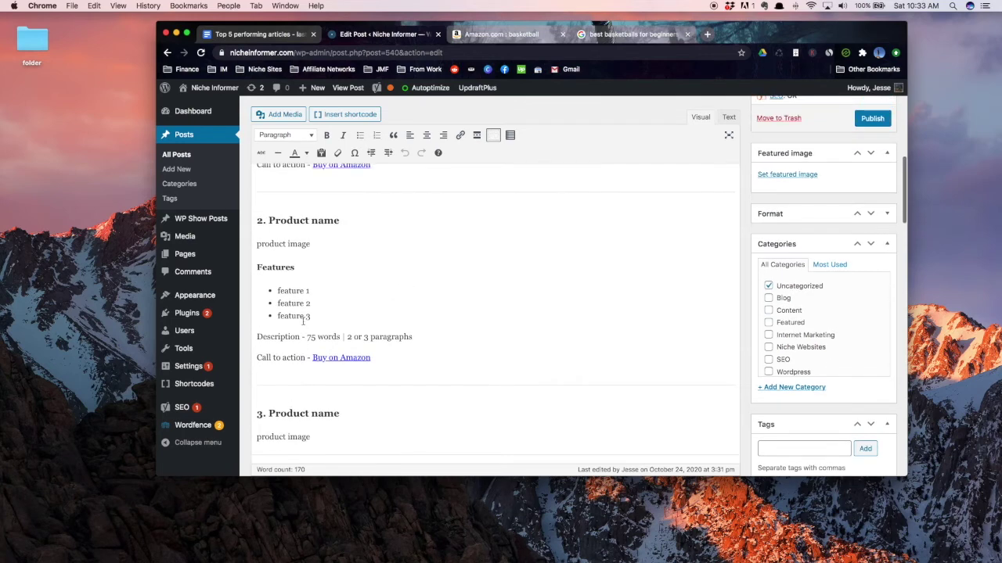
{"action": "left_click", "coordinate": [490, 35]}
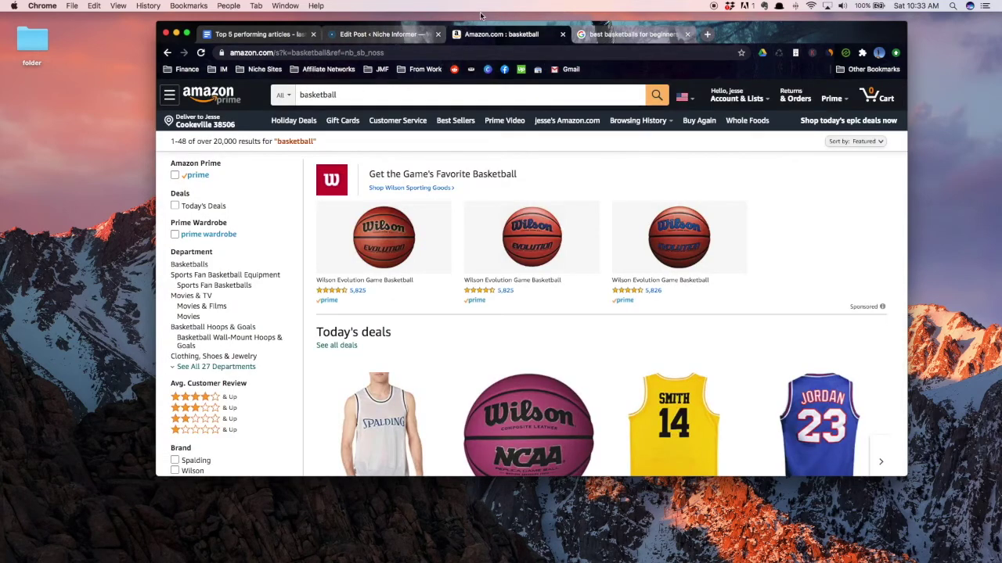
{"action": "left_click", "coordinate": [373, 33]}
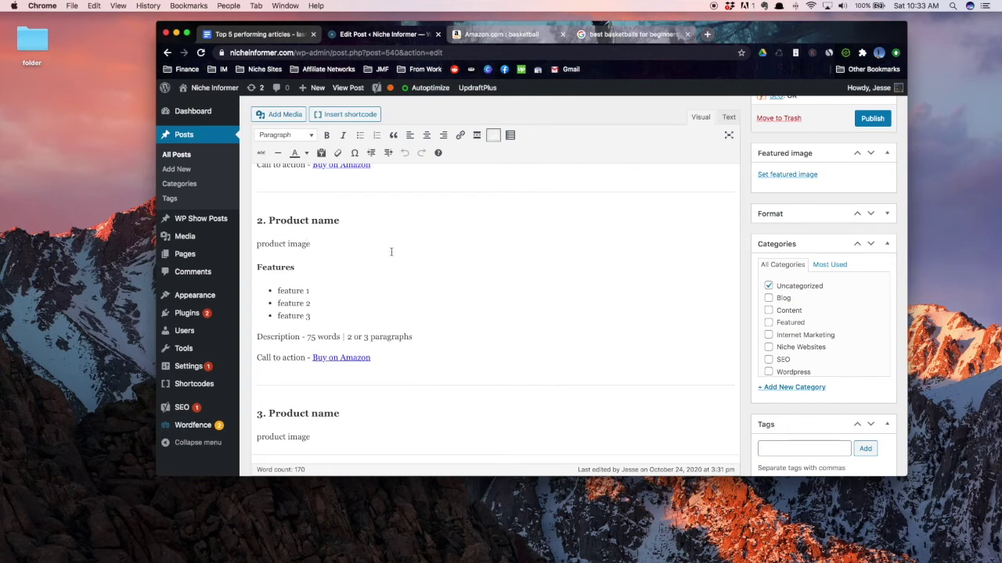
Step: Scroll through the post's product sections, then flip to the Amazon basketball results and back
{"action": "scroll", "coordinate": [391, 251], "scroll_direction": "down", "scroll_amount": 10}
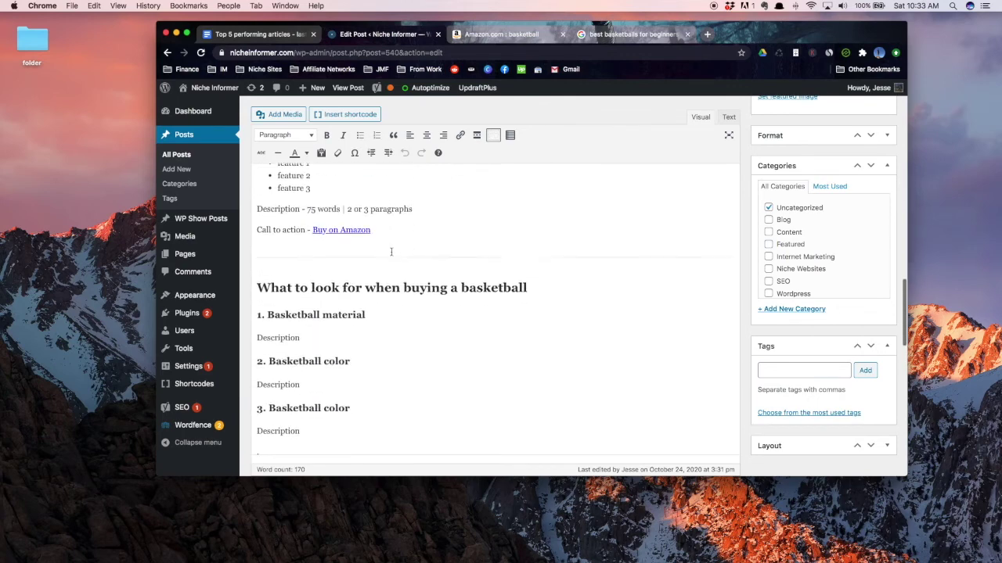
{"action": "scroll", "coordinate": [391, 253], "scroll_direction": "down", "scroll_amount": 15}
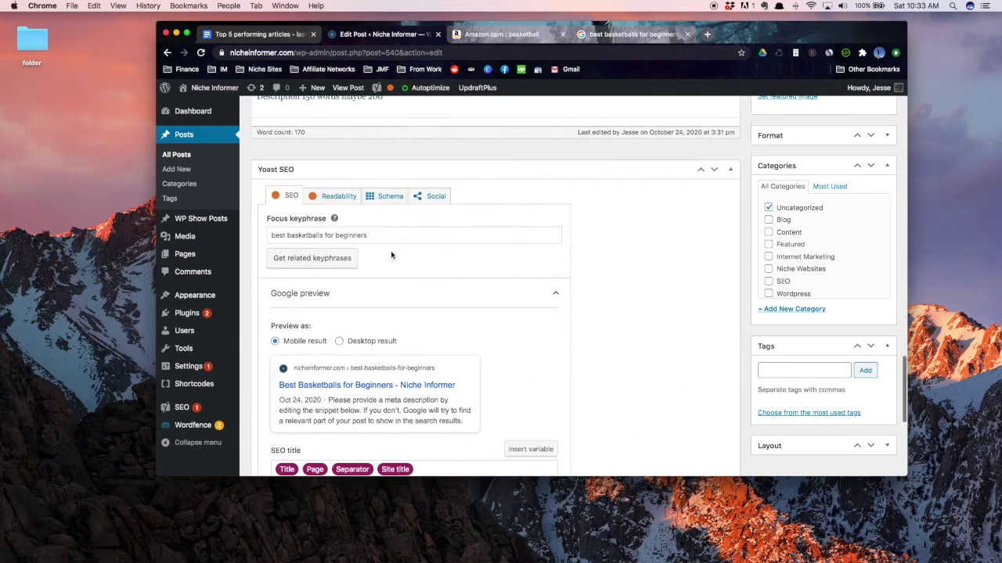
{"action": "scroll", "coordinate": [391, 254], "scroll_direction": "up", "scroll_amount": 20}
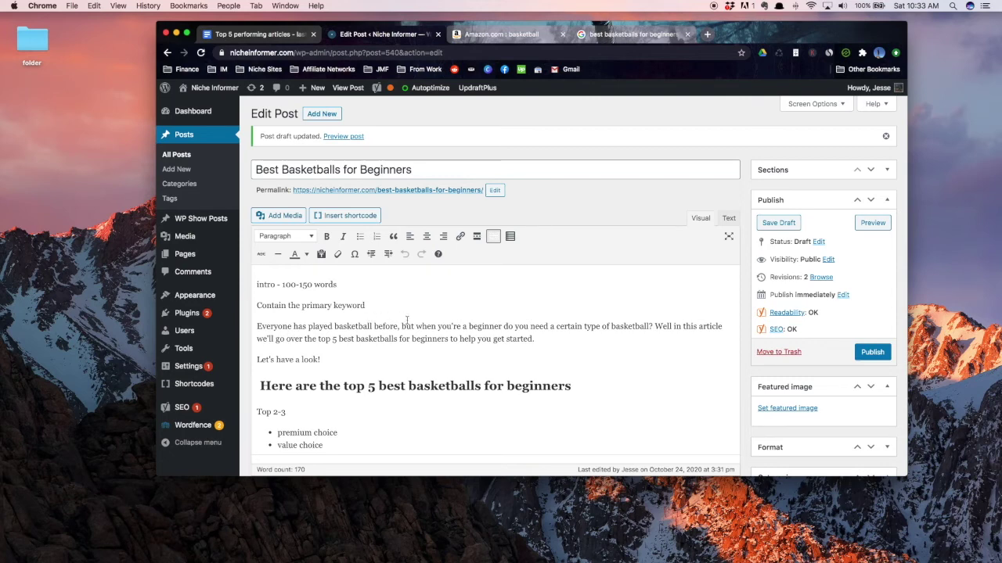
{"action": "scroll", "coordinate": [407, 320], "scroll_direction": "down", "scroll_amount": 5}
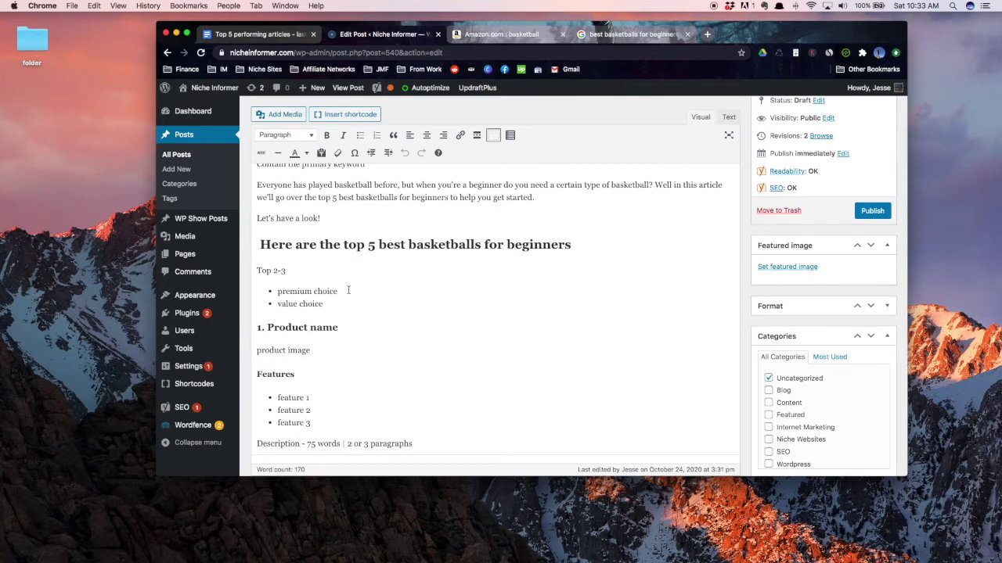
{"action": "scroll", "coordinate": [332, 283], "scroll_direction": "down", "scroll_amount": 4}
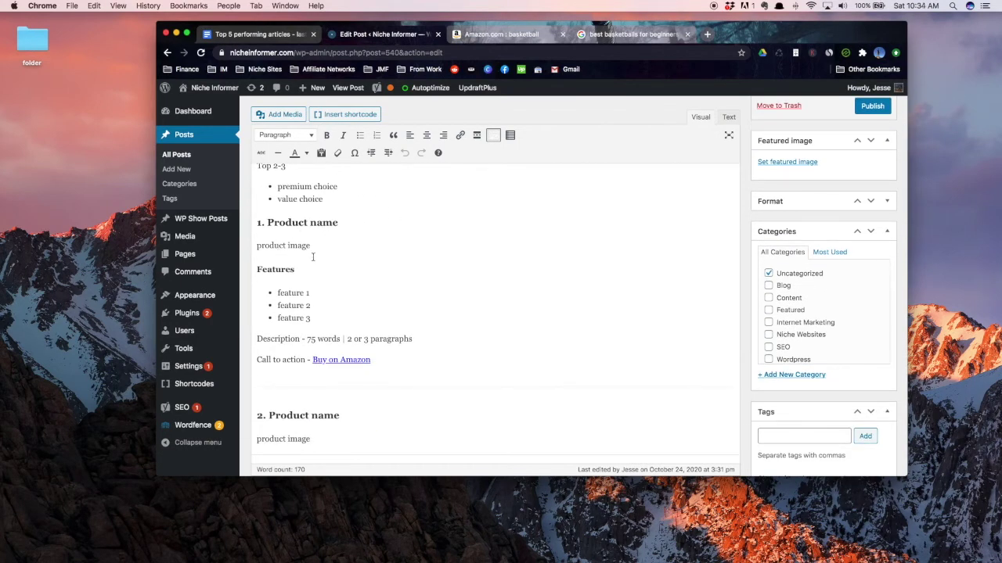
{"action": "scroll", "coordinate": [325, 285], "scroll_direction": "down", "scroll_amount": 3}
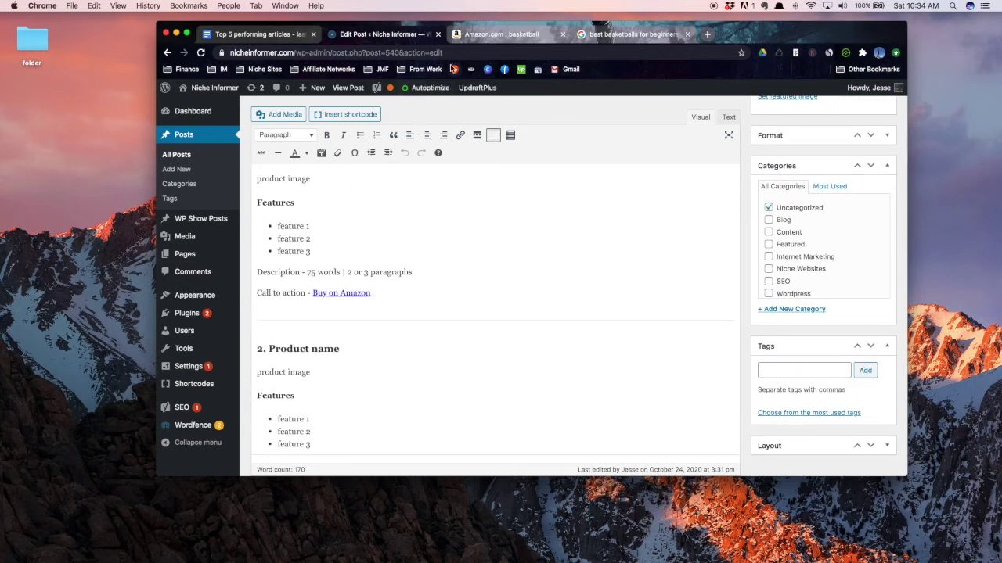
{"action": "left_click", "coordinate": [493, 34]}
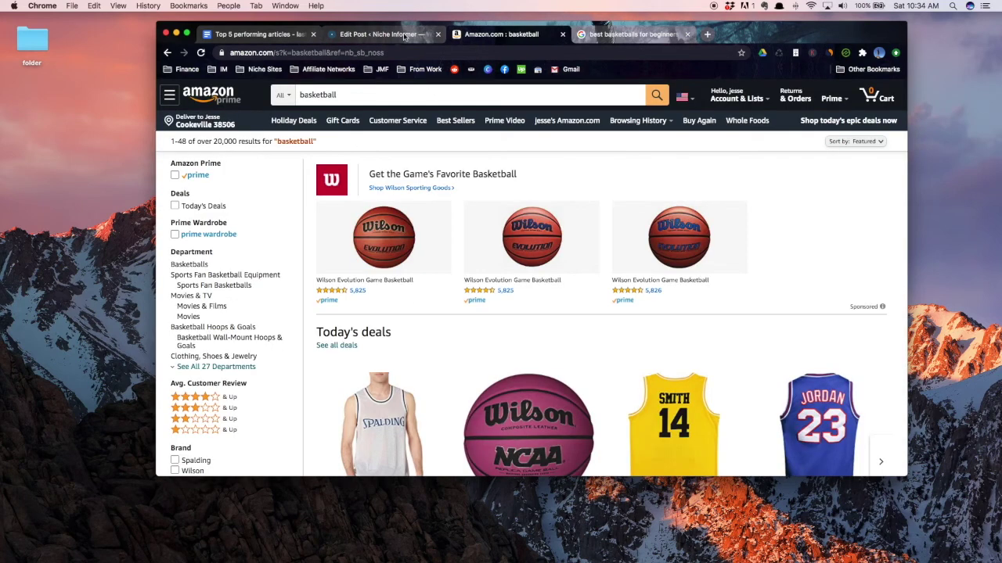
{"action": "left_click", "coordinate": [384, 34]}
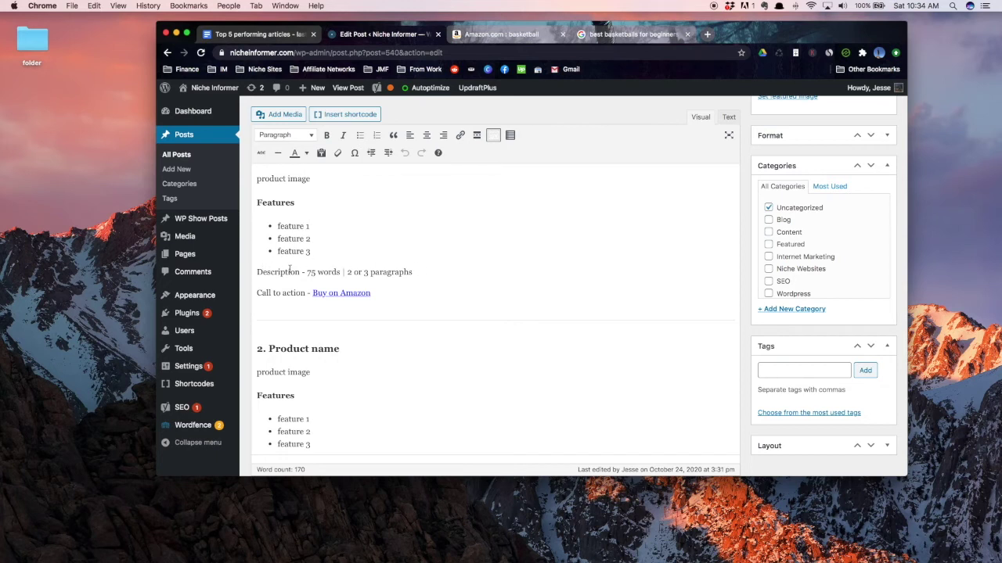
Step: Scroll through the five product entries and back up to the top-5 intro and choice bullets
{"action": "scroll", "coordinate": [289, 269], "scroll_direction": "down", "scroll_amount": 1}
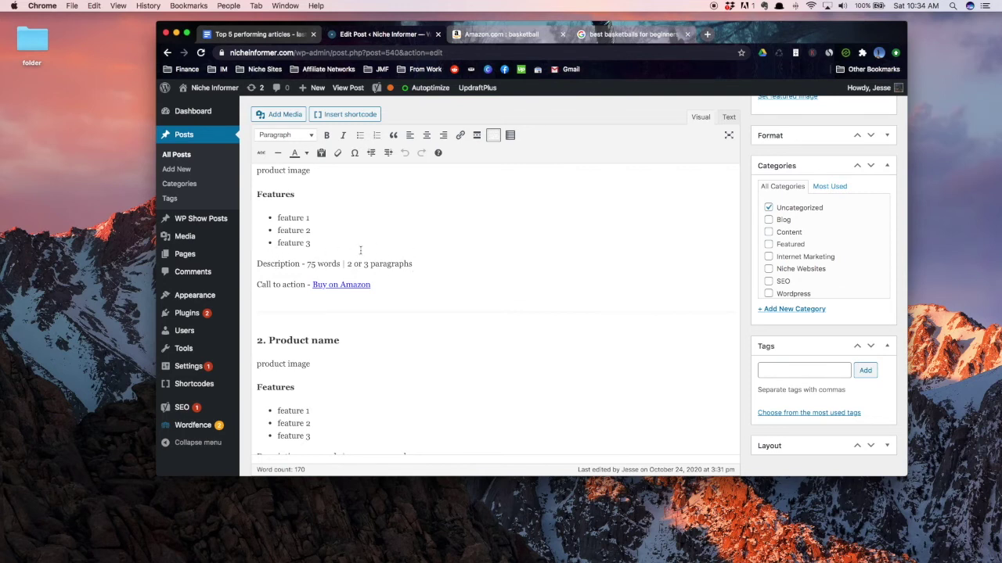
{"action": "scroll", "coordinate": [360, 250], "scroll_direction": "down", "scroll_amount": 15}
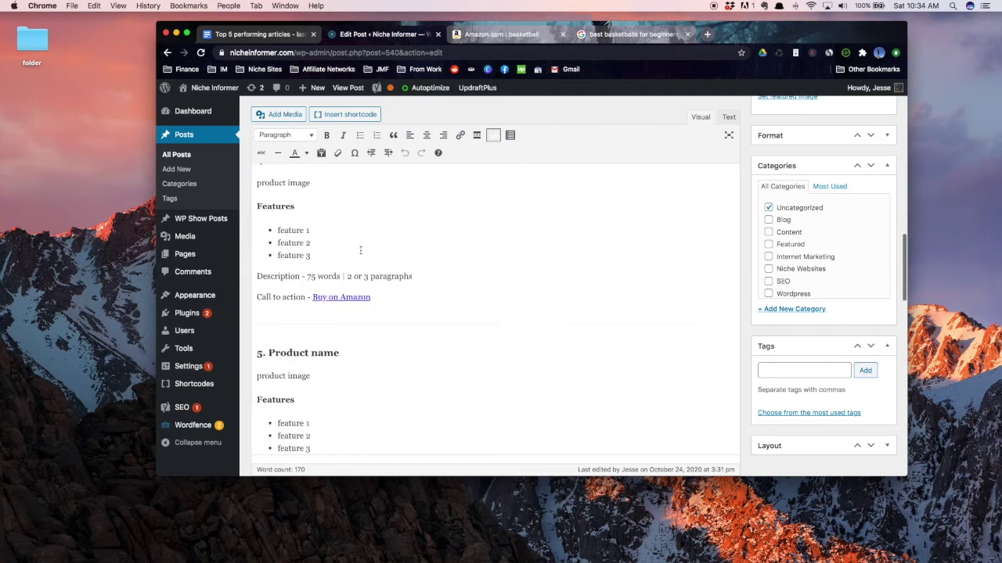
{"action": "scroll", "coordinate": [360, 249], "scroll_direction": "down", "scroll_amount": 4}
{"action": "scroll", "coordinate": [360, 250], "scroll_direction": "up", "scroll_amount": 6}
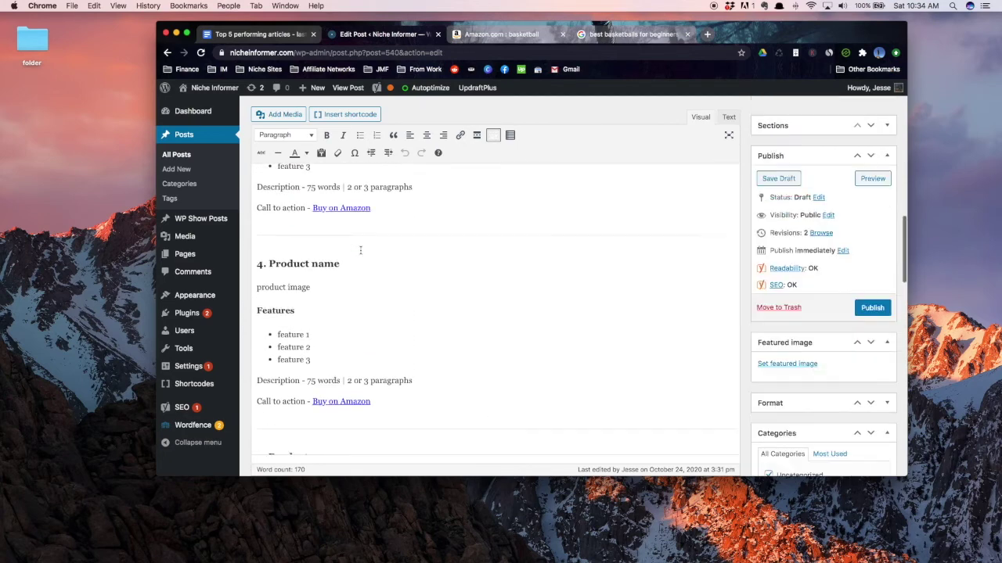
{"action": "scroll", "coordinate": [360, 250], "scroll_direction": "up", "scroll_amount": 10}
{"action": "scroll", "coordinate": [291, 319], "scroll_direction": "down", "scroll_amount": 3}
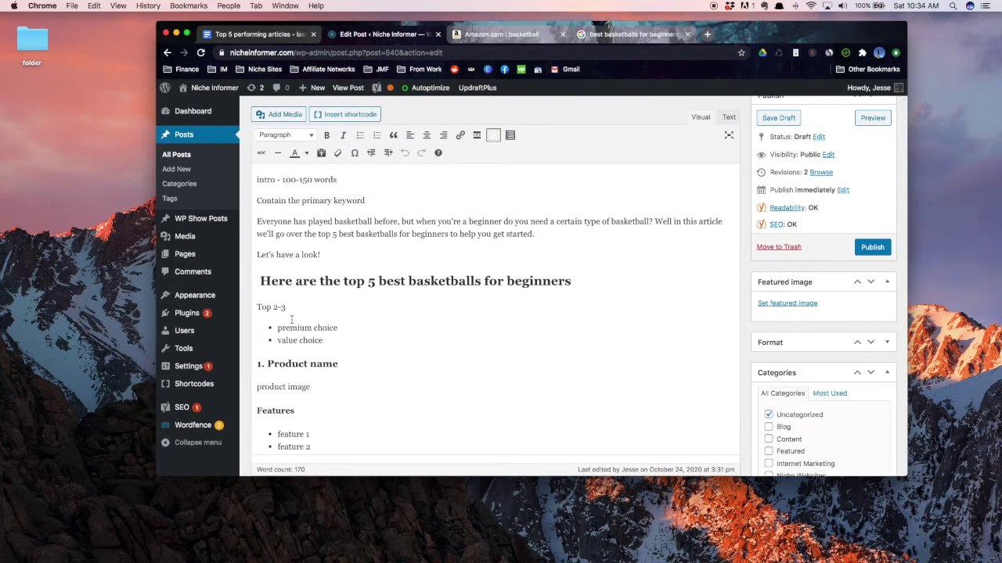
{"action": "scroll", "coordinate": [339, 321], "scroll_direction": "down", "scroll_amount": 2}
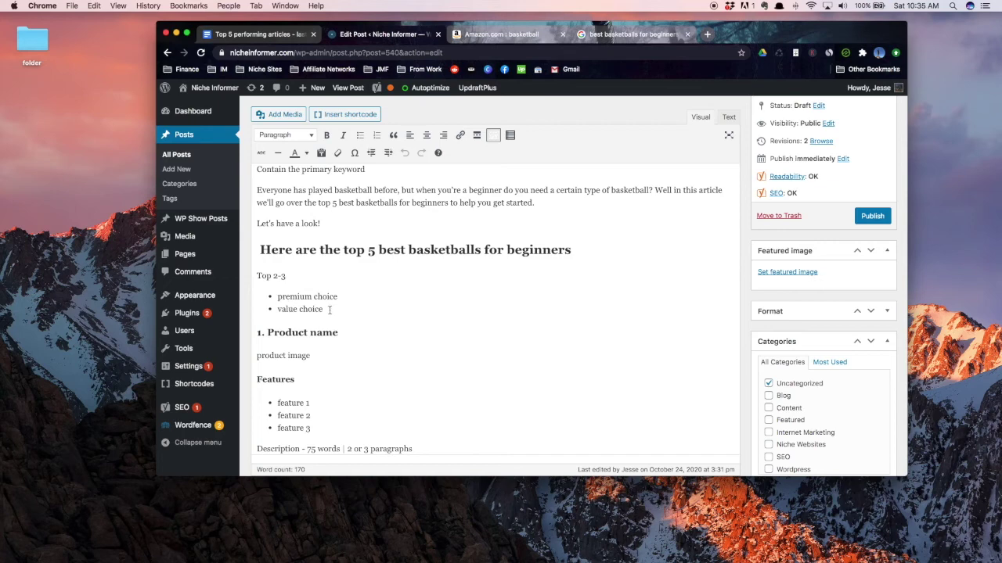
{"action": "scroll", "coordinate": [338, 313], "scroll_direction": "down", "scroll_amount": 20}
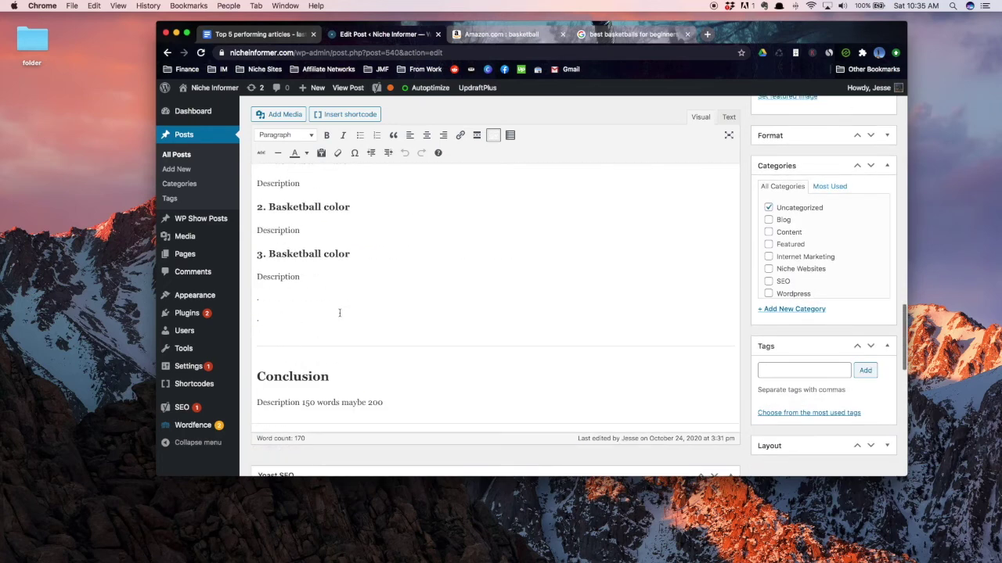
{"action": "scroll", "coordinate": [339, 312], "scroll_direction": "up", "scroll_amount": 6}
{"action": "scroll", "coordinate": [339, 312], "scroll_direction": "down", "scroll_amount": 5}
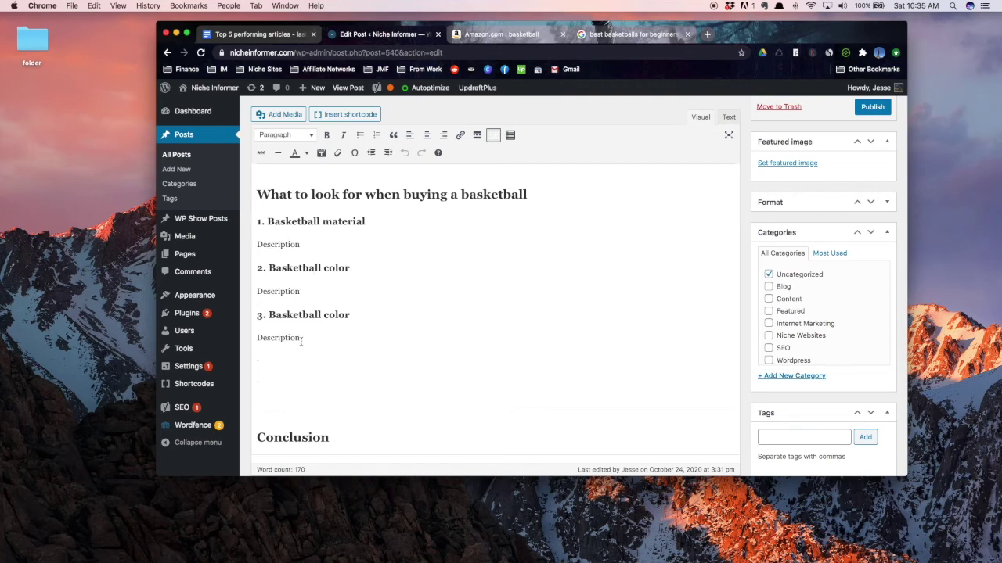
{"action": "scroll", "coordinate": [313, 342], "scroll_direction": "down", "scroll_amount": 3}
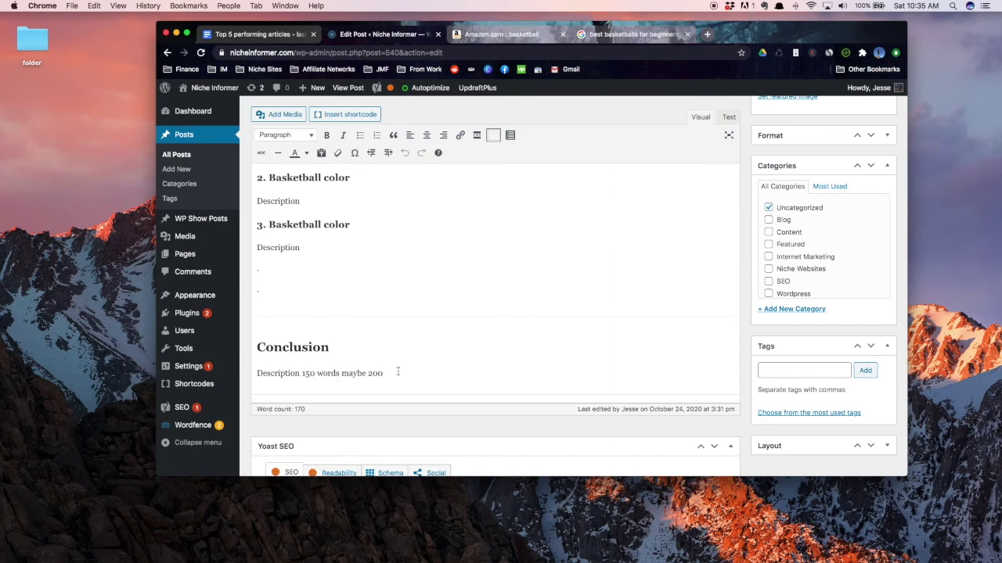
{"action": "scroll", "coordinate": [399, 371], "scroll_direction": "down", "scroll_amount": 8}
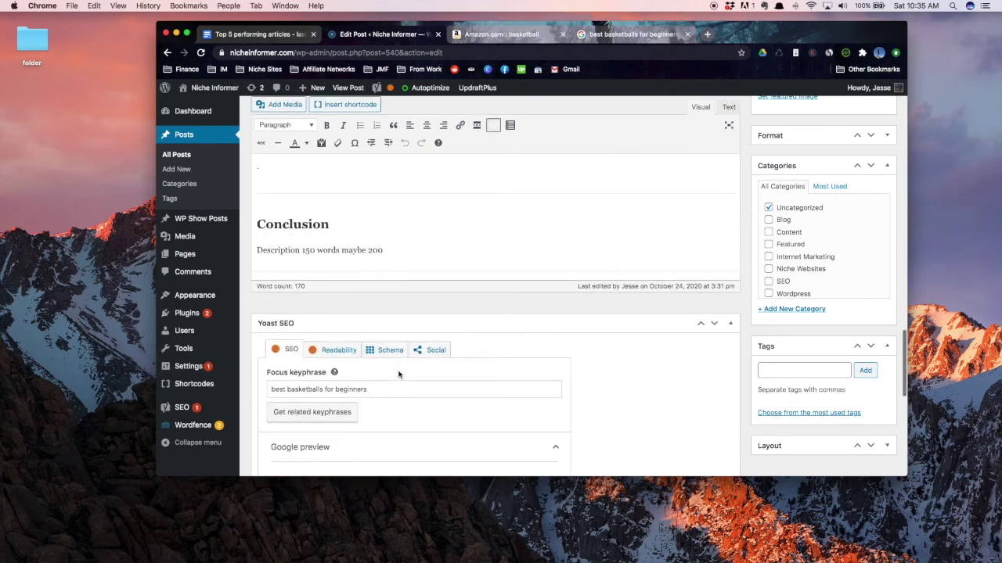
{"action": "scroll", "coordinate": [309, 337], "scroll_direction": "down", "scroll_amount": 6}
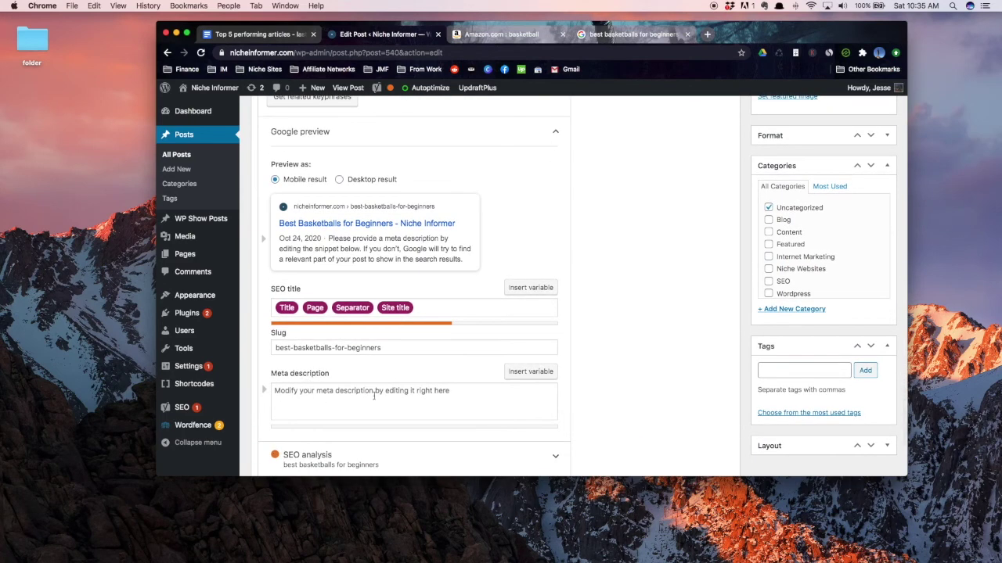
{"action": "scroll", "coordinate": [572, 399], "scroll_direction": "up", "scroll_amount": 15}
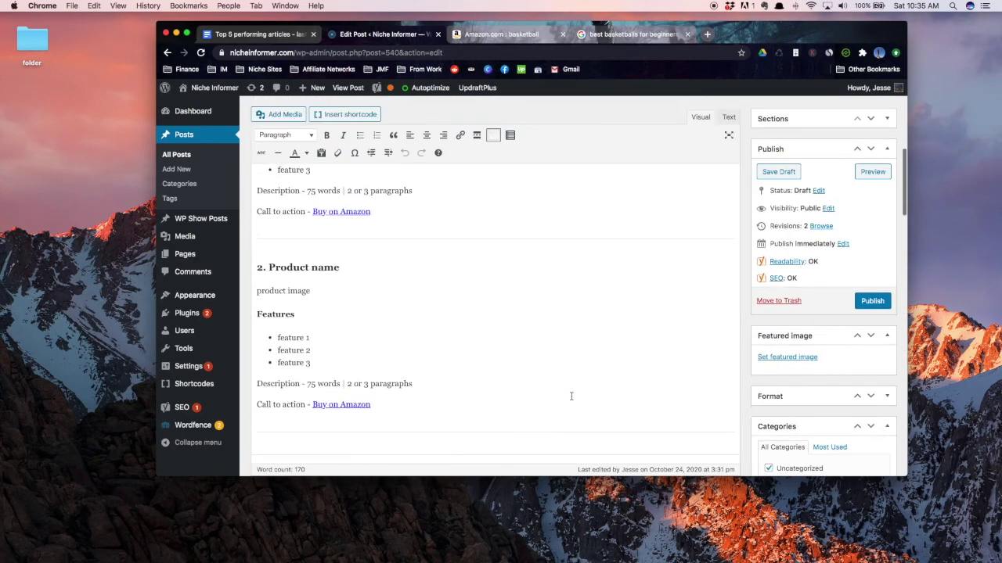
{"action": "scroll", "coordinate": [571, 396], "scroll_direction": "up", "scroll_amount": 10}
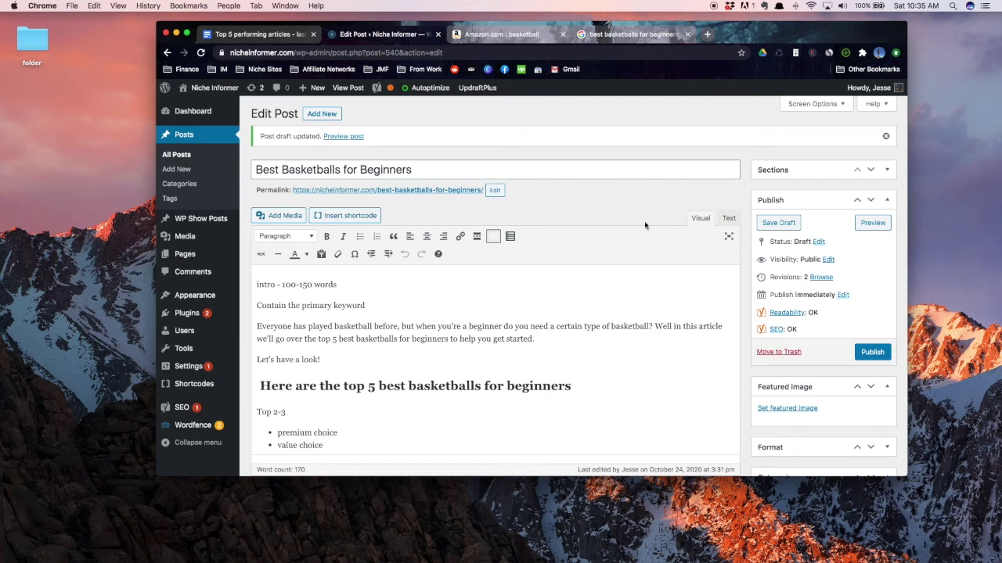
{"action": "left_click", "coordinate": [765, 223]}
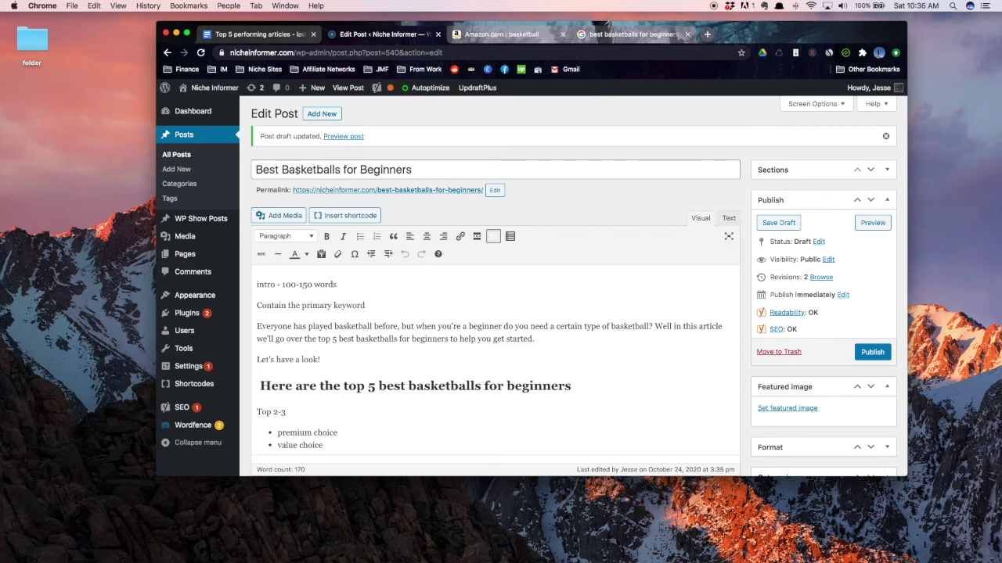
Step: Prefix the post title with 'Top 5' and save the draft
{"action": "left_click", "coordinate": [254, 169]}
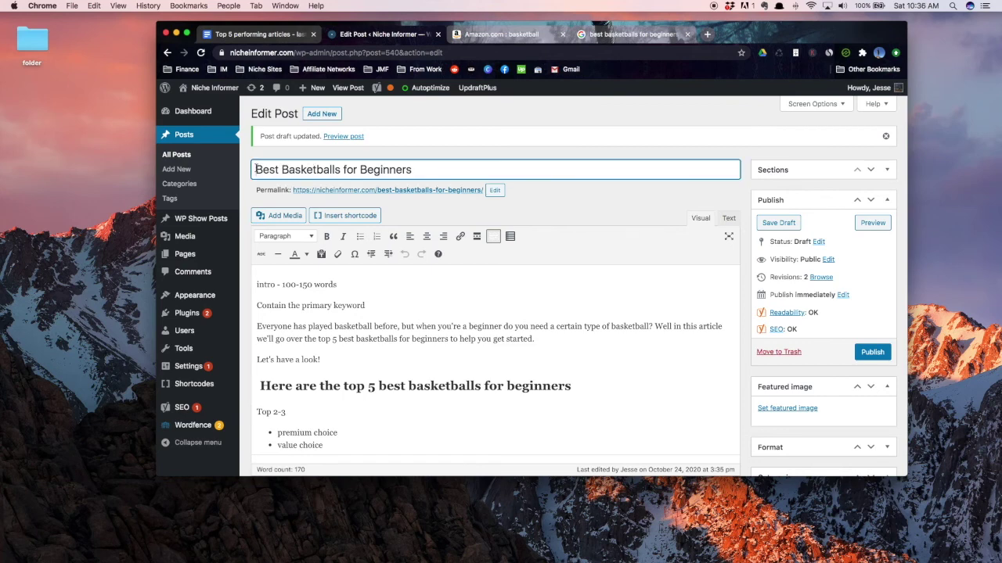
{"action": "type", "text": "Top 5"}
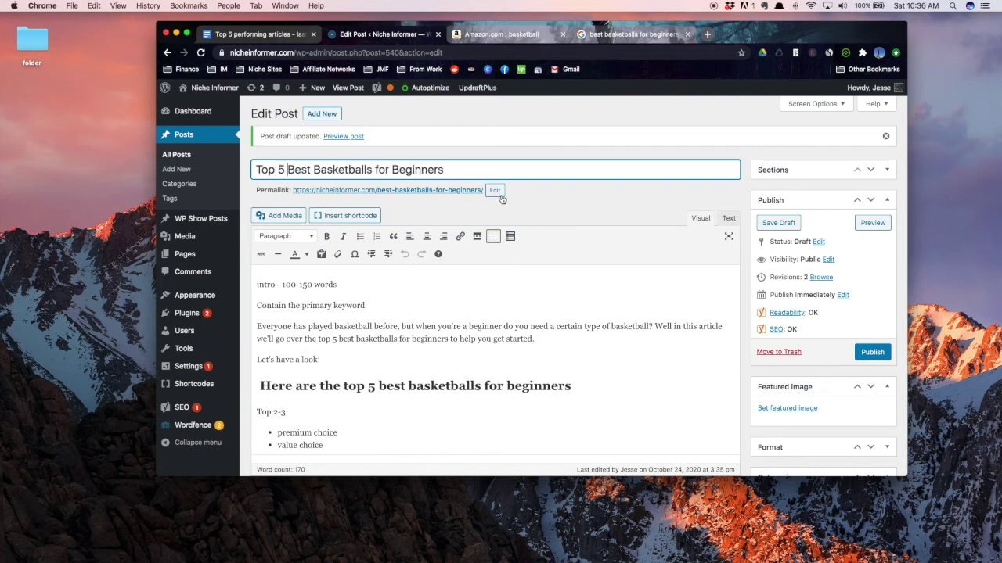
{"action": "left_click", "coordinate": [778, 223]}
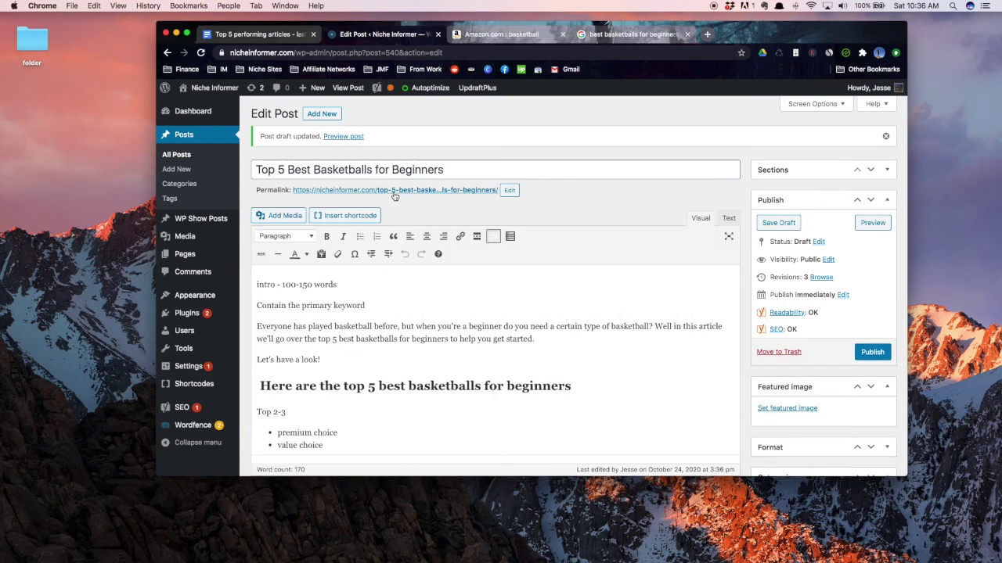
Step: Remove 'top-5-' from the slug to keep permalink best-basketballs-for-beginners, then save the draft
{"action": "left_click", "coordinate": [510, 191]}
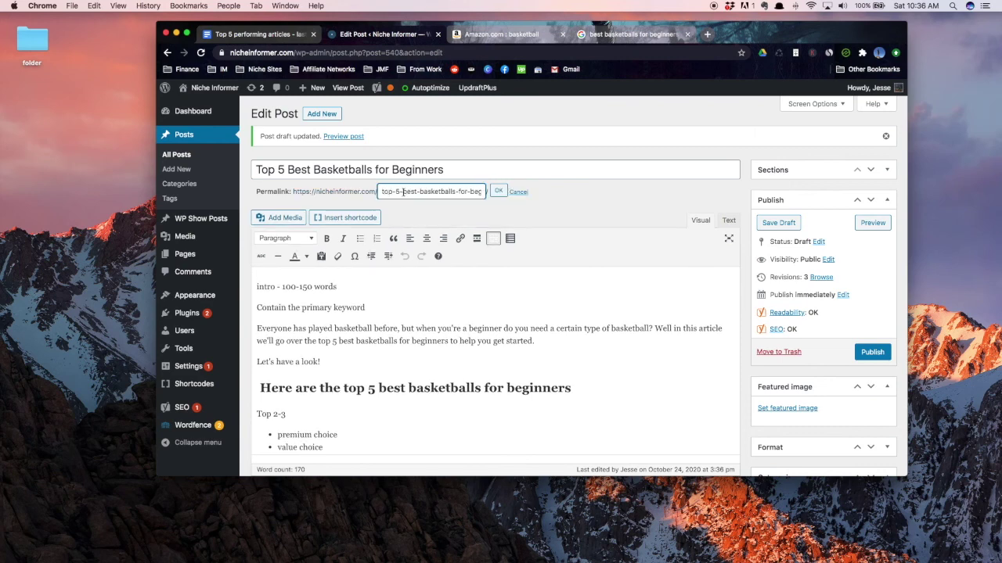
{"action": "left_click", "coordinate": [403, 192]}
{"action": "key", "text": "BackSpace"}
{"action": "key", "text": "BackSpace"}
{"action": "key", "text": "BackSpace"}
{"action": "key", "text": "BackSpace"}
{"action": "key", "text": "BackSpace"}
{"action": "key", "text": "BackSpace"}
{"action": "left_click", "coordinate": [499, 191]}
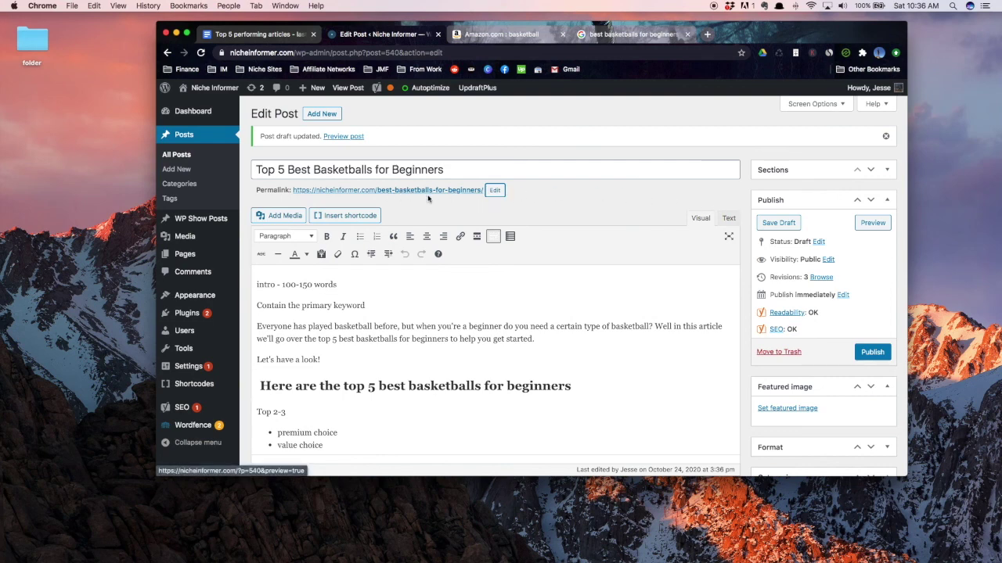
{"action": "left_click", "coordinate": [772, 223]}
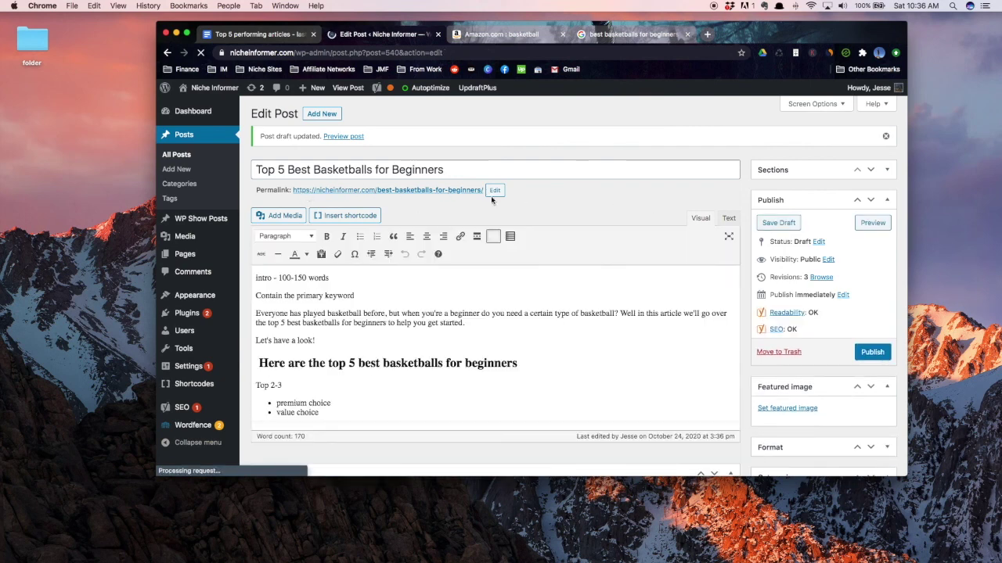
Step: Scroll down to confirm the Yoast snippet reads 'Top 5 Best Basketballs for Beginners - Niche Informer'
{"action": "scroll", "coordinate": [632, 260], "scroll_direction": "down", "scroll_amount": 1}
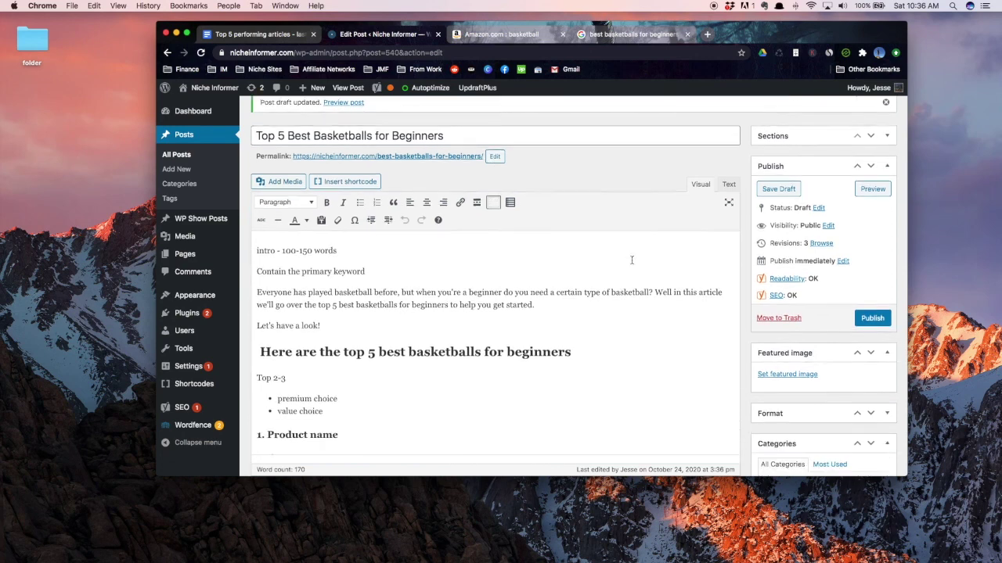
{"action": "scroll", "coordinate": [632, 260], "scroll_direction": "down", "scroll_amount": 10}
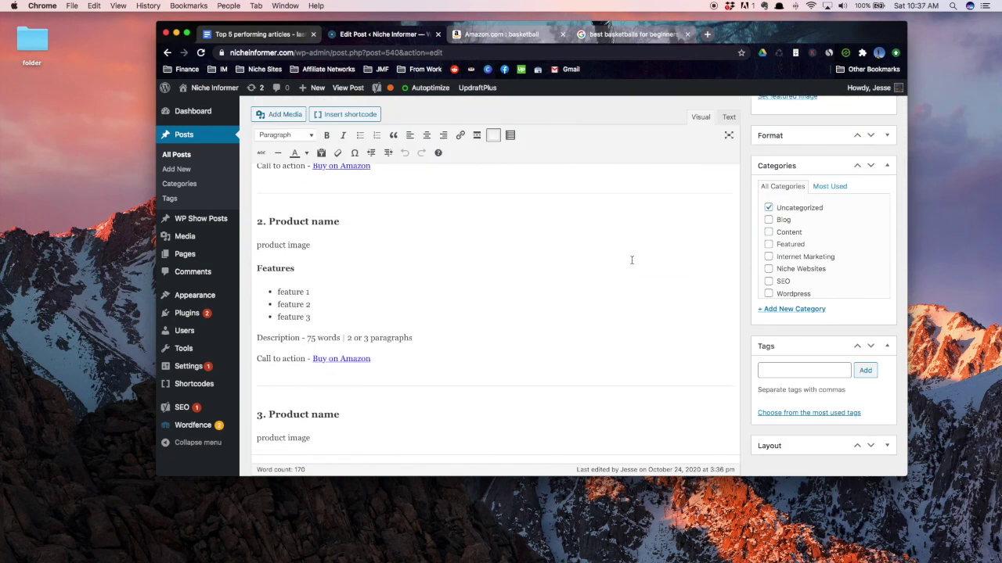
{"action": "scroll", "coordinate": [631, 260], "scroll_direction": "down", "scroll_amount": 10}
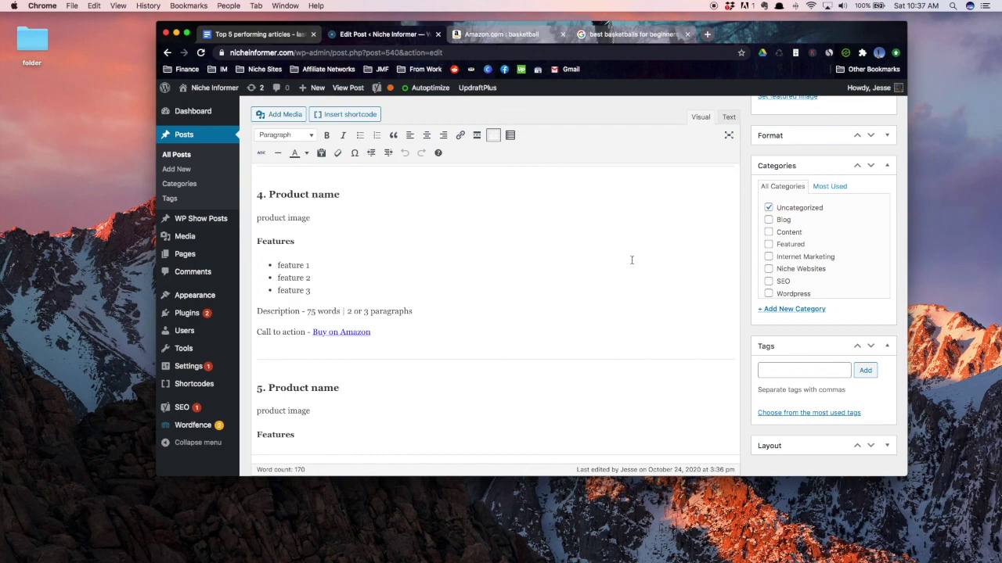
{"action": "scroll", "coordinate": [631, 260], "scroll_direction": "down", "scroll_amount": 20}
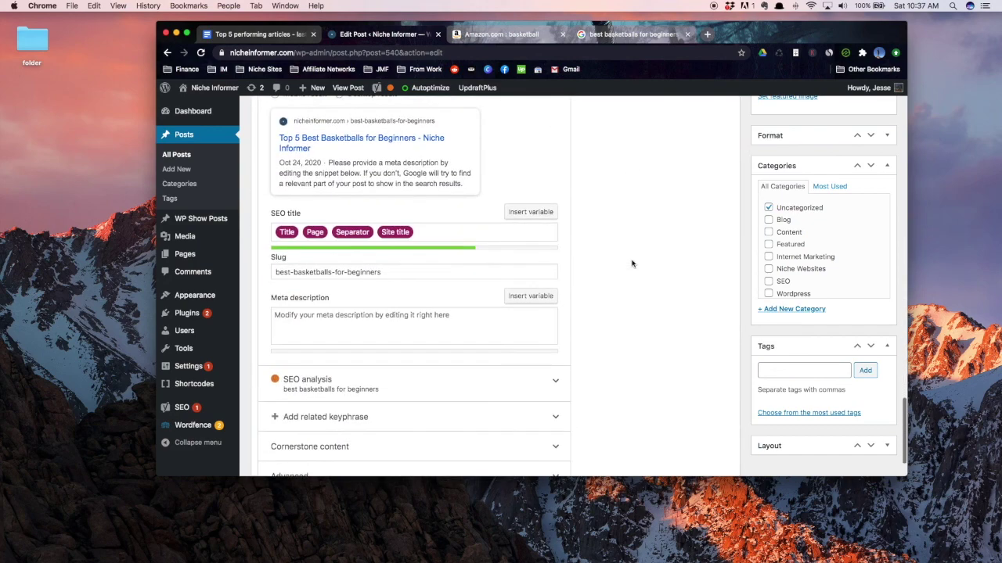